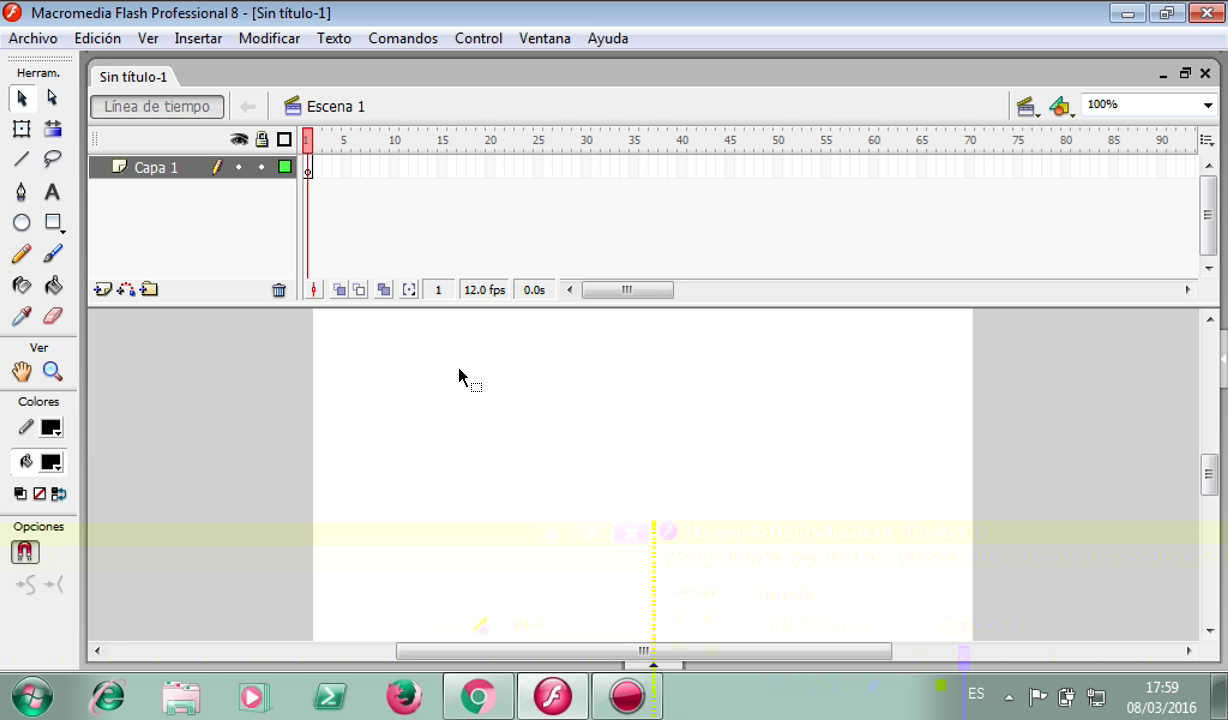
Step: Draw a black filled circle in the upper left area of the stage as a stick figure's head
{"action": "left_click", "coordinate": [22, 226]}
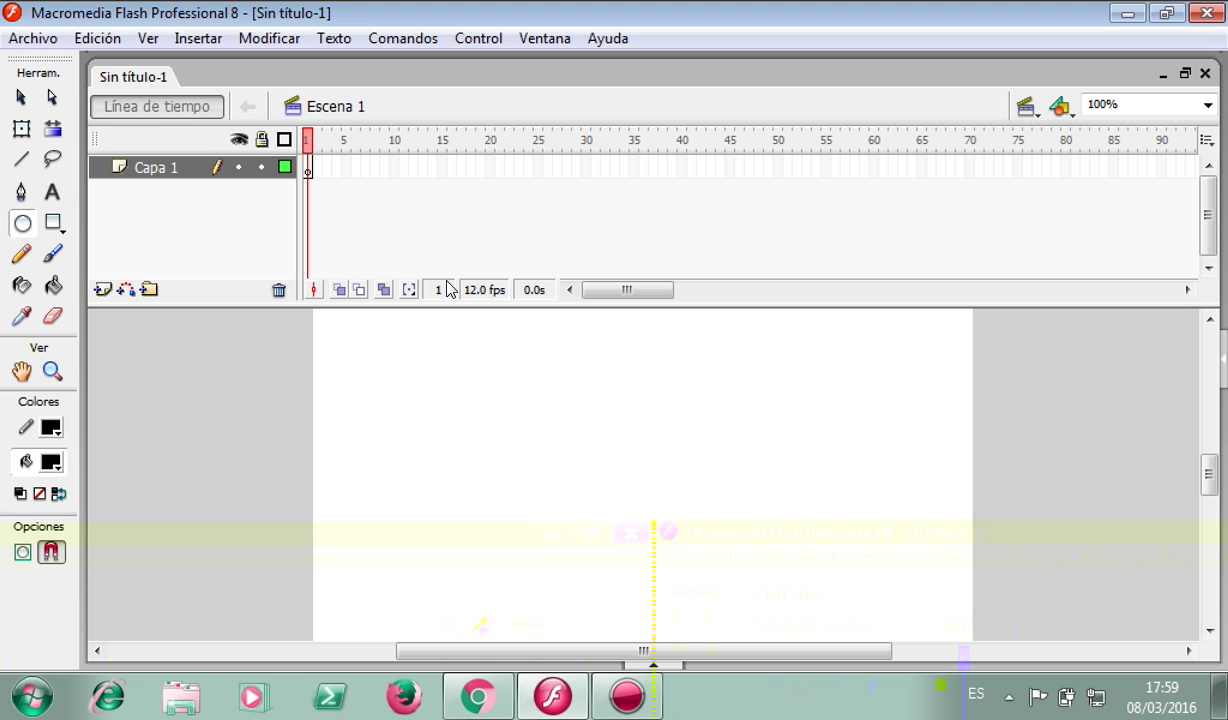
{"action": "left_click_drag", "start_coordinate": [385, 389], "coordinate": [459, 321]}
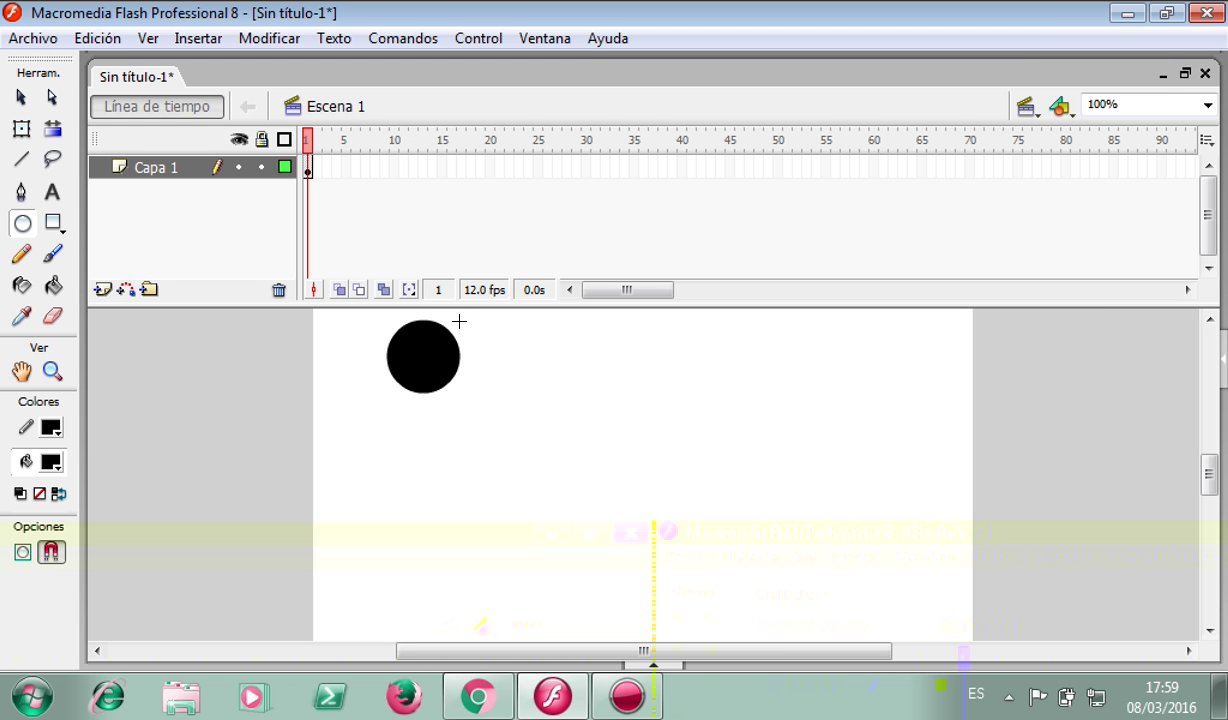
{"action": "left_click", "coordinate": [22, 158]}
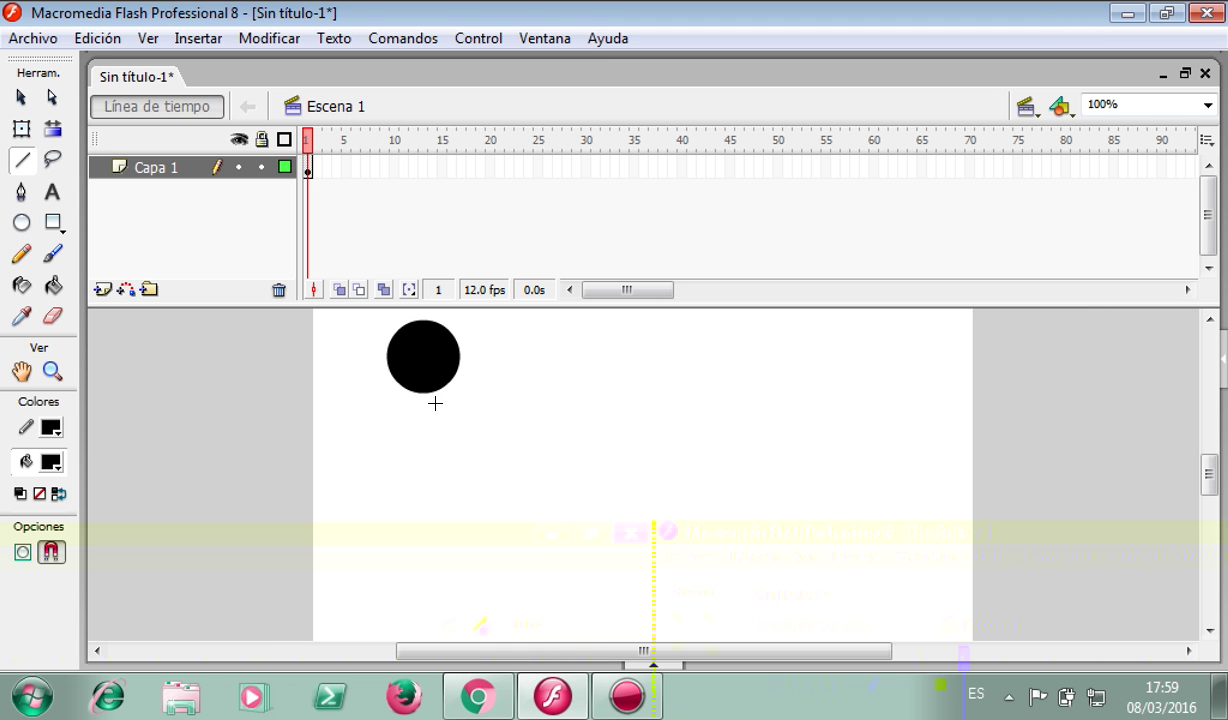
{"action": "left_click_drag", "start_coordinate": [422, 395], "coordinate": [423, 514]}
{"action": "key", "text": "ctrl+z"}
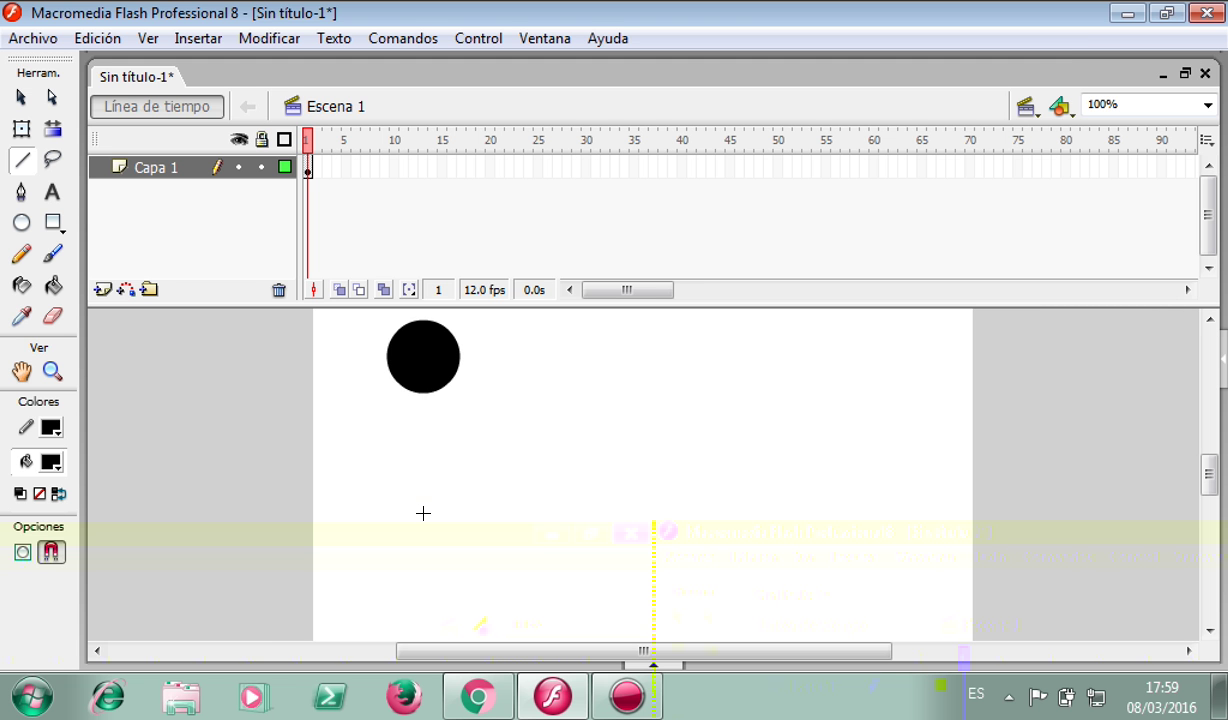
Step: Set the line stroke to 4 points and draw the figure's vertical body and a straight right-hand arm sloping down
{"action": "left_click", "coordinate": [655, 665]}
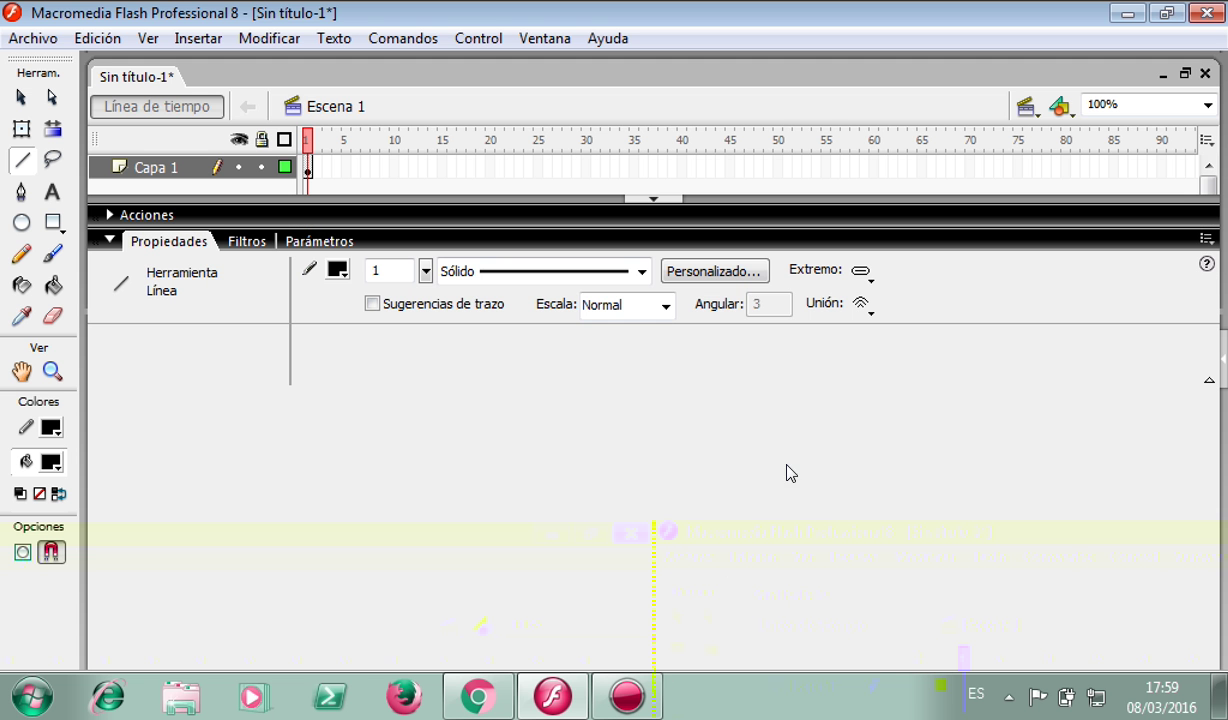
{"action": "left_click", "coordinate": [709, 280]}
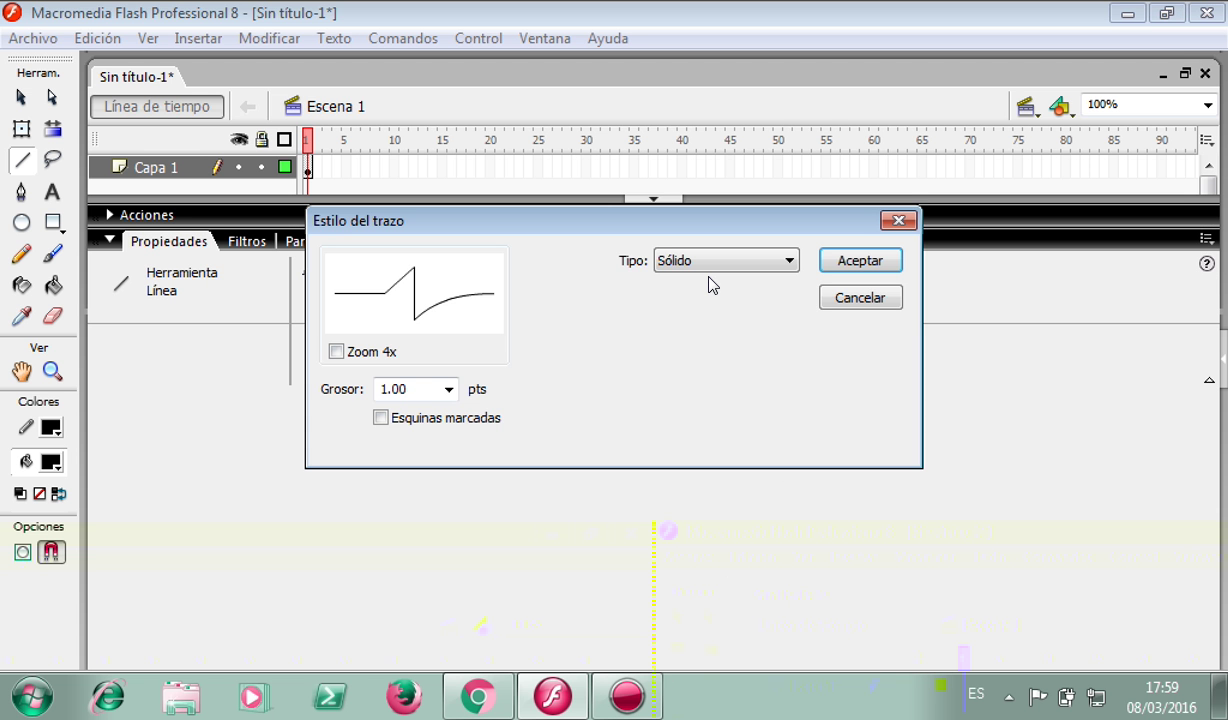
{"action": "double_click", "coordinate": [409, 381]}
{"action": "type", "text": "4"}
{"action": "left_click", "coordinate": [856, 256]}
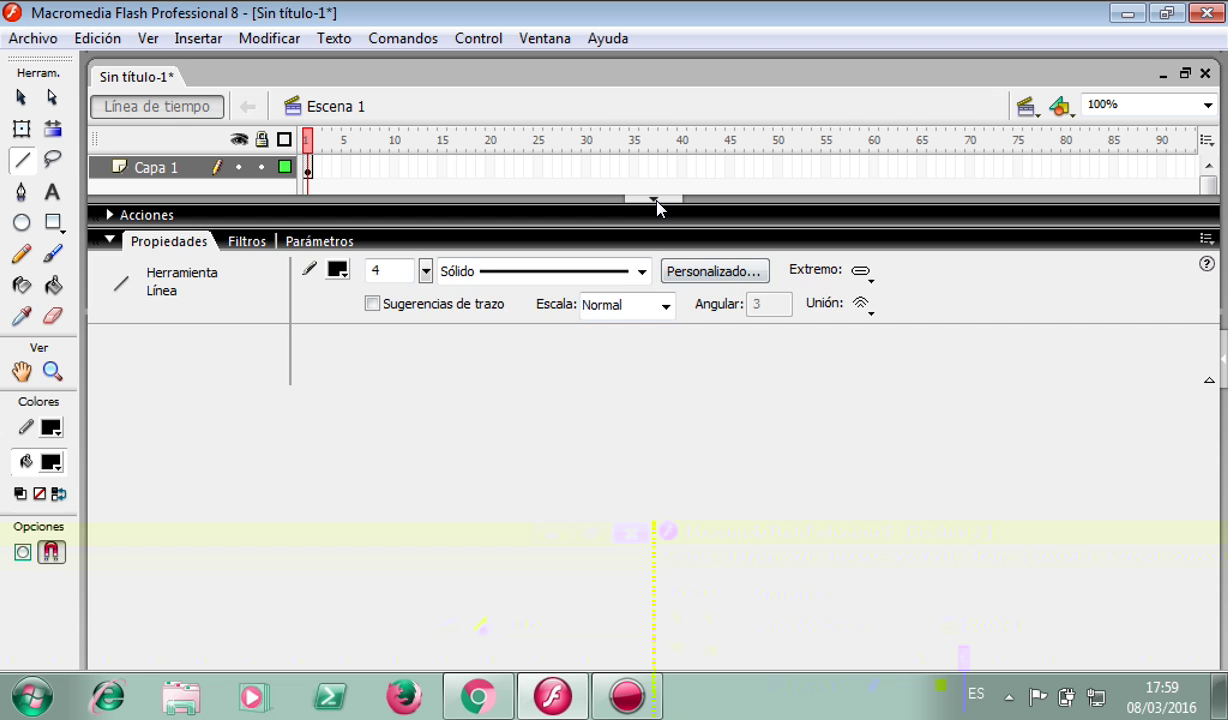
{"action": "left_click", "coordinate": [650, 199]}
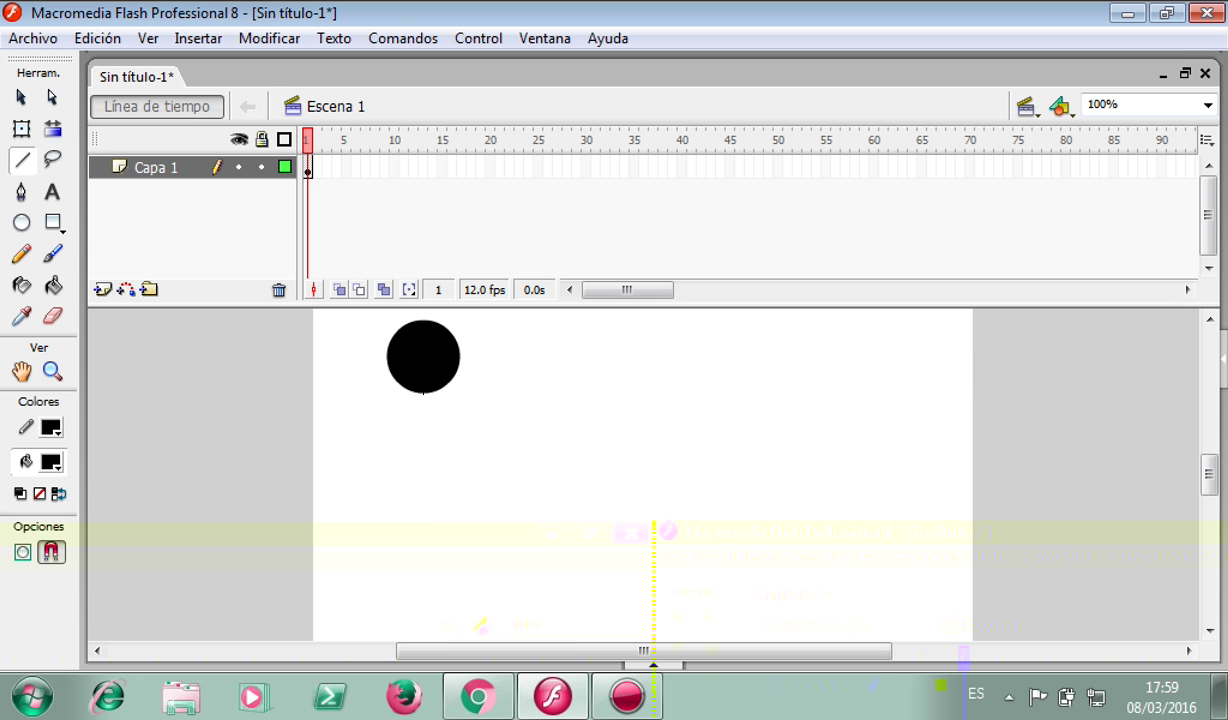
{"action": "mouse_move", "coordinate": [420, 395]}
{"action": "left_mouse_down"}
{"action": "mouse_move", "coordinate": [433, 562]}
{"action": "mouse_move", "coordinate": [419, 567]}
{"action": "mouse_move", "coordinate": [421, 517]}
{"action": "left_mouse_up"}
{"action": "left_click_drag", "start_coordinate": [421, 406], "coordinate": [463, 425]}
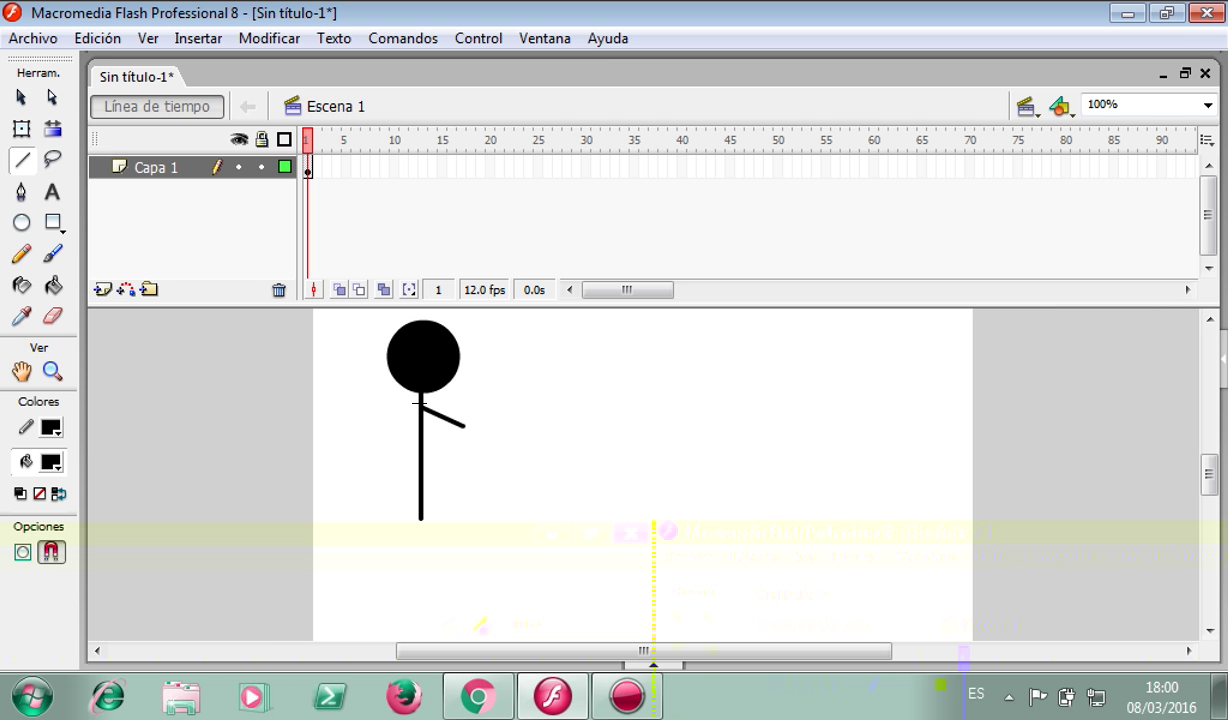
{"action": "left_click", "coordinate": [22, 256]}
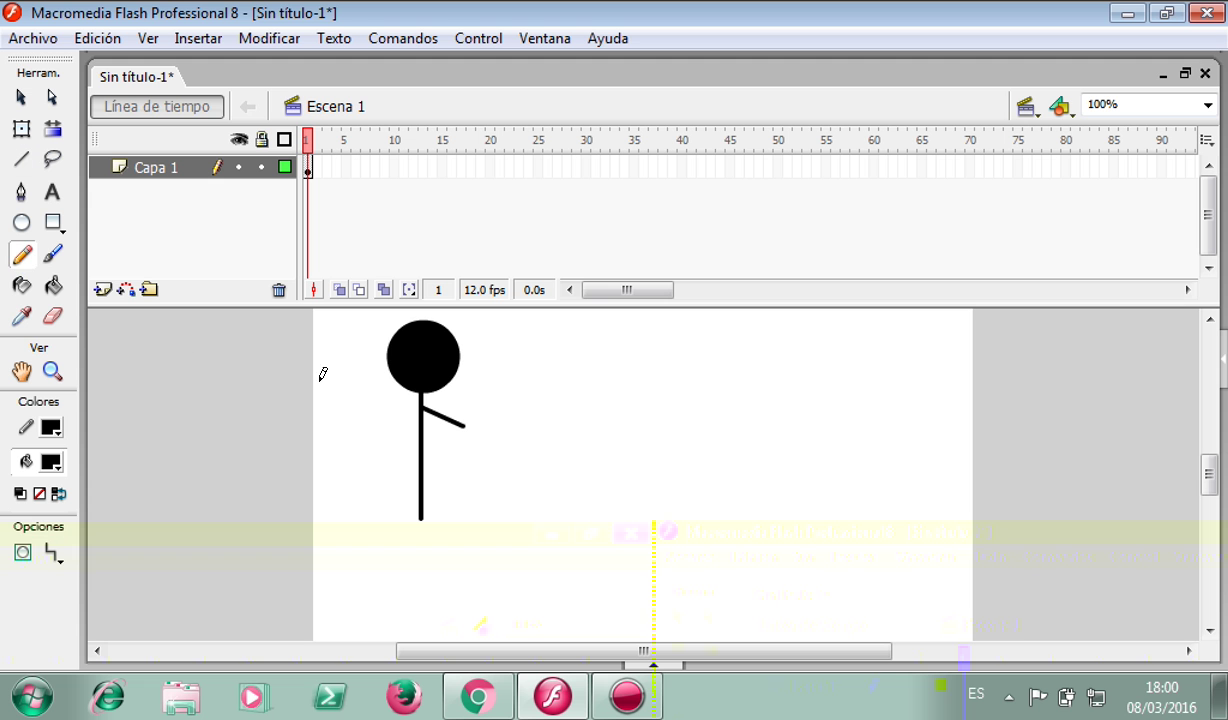
{"action": "mouse_move", "coordinate": [419, 405]}
{"action": "left_mouse_down"}
{"action": "mouse_move", "coordinate": [388, 419]}
{"action": "mouse_move", "coordinate": [403, 431]}
{"action": "left_mouse_up"}
{"action": "key", "text": "ctrl+z"}
{"action": "left_click", "coordinate": [23, 191]}
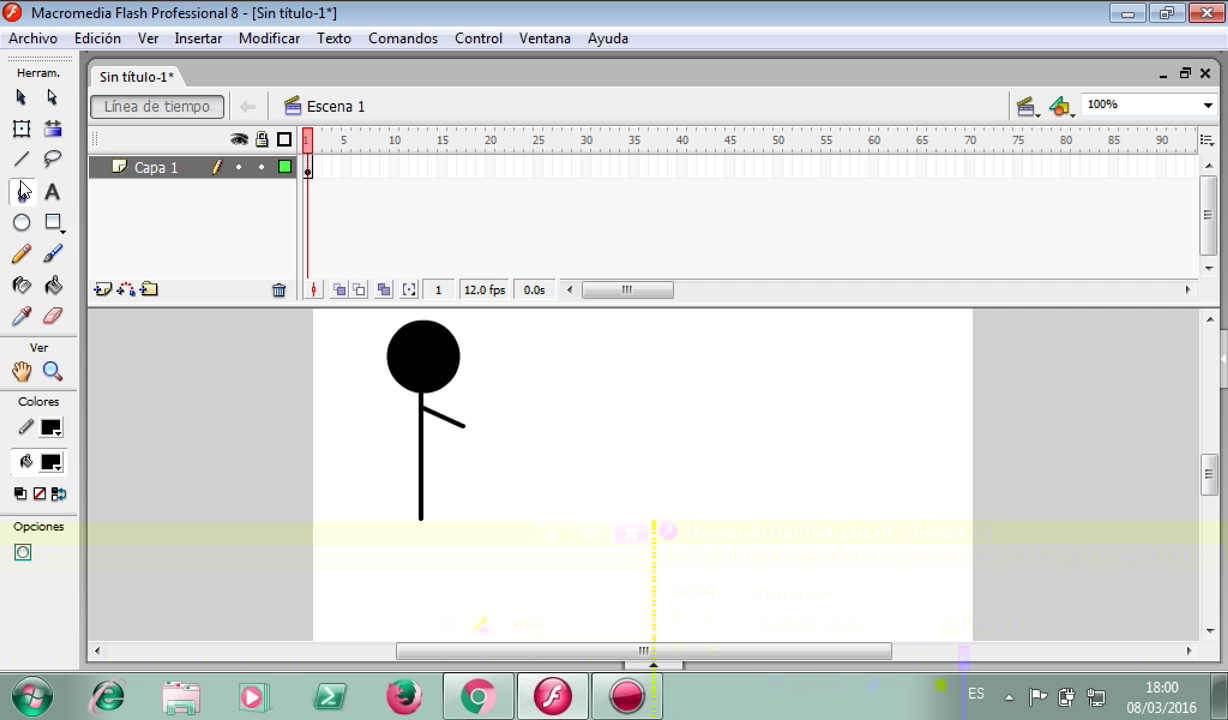
{"action": "left_click", "coordinate": [413, 412]}
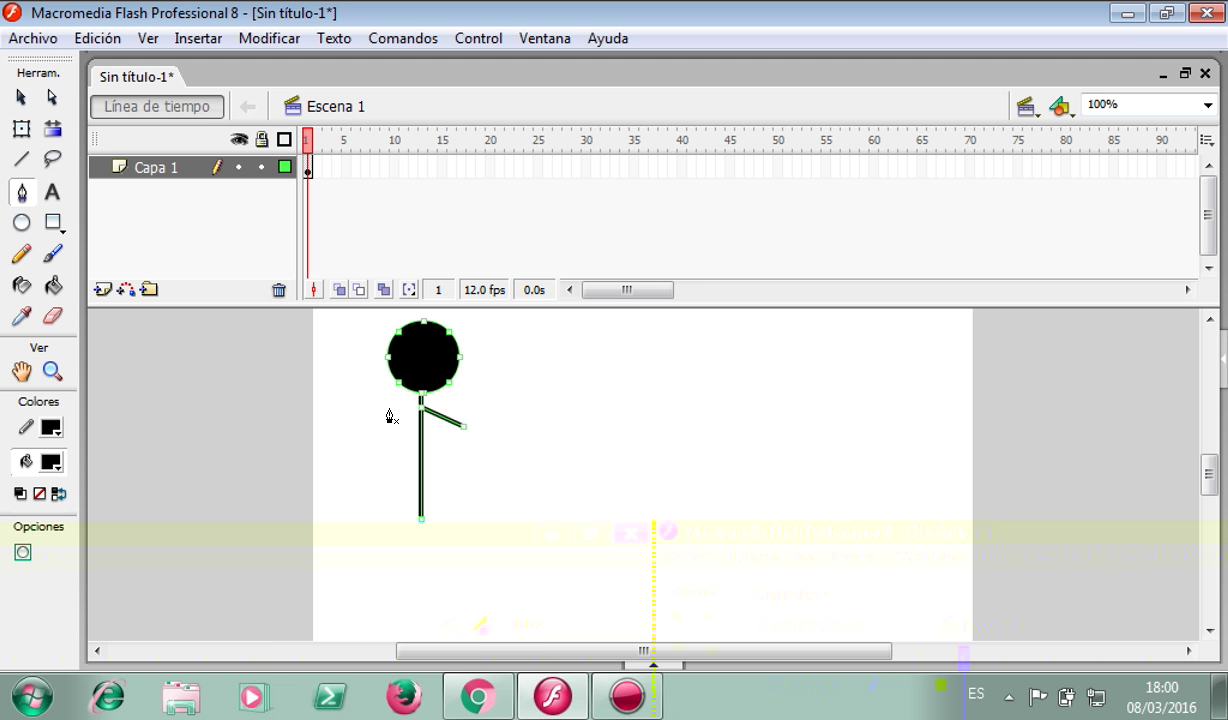
{"action": "left_click", "coordinate": [592, 501]}
{"action": "key", "text": "ctrl+z"}
{"action": "key", "text": "ctrl+z"}
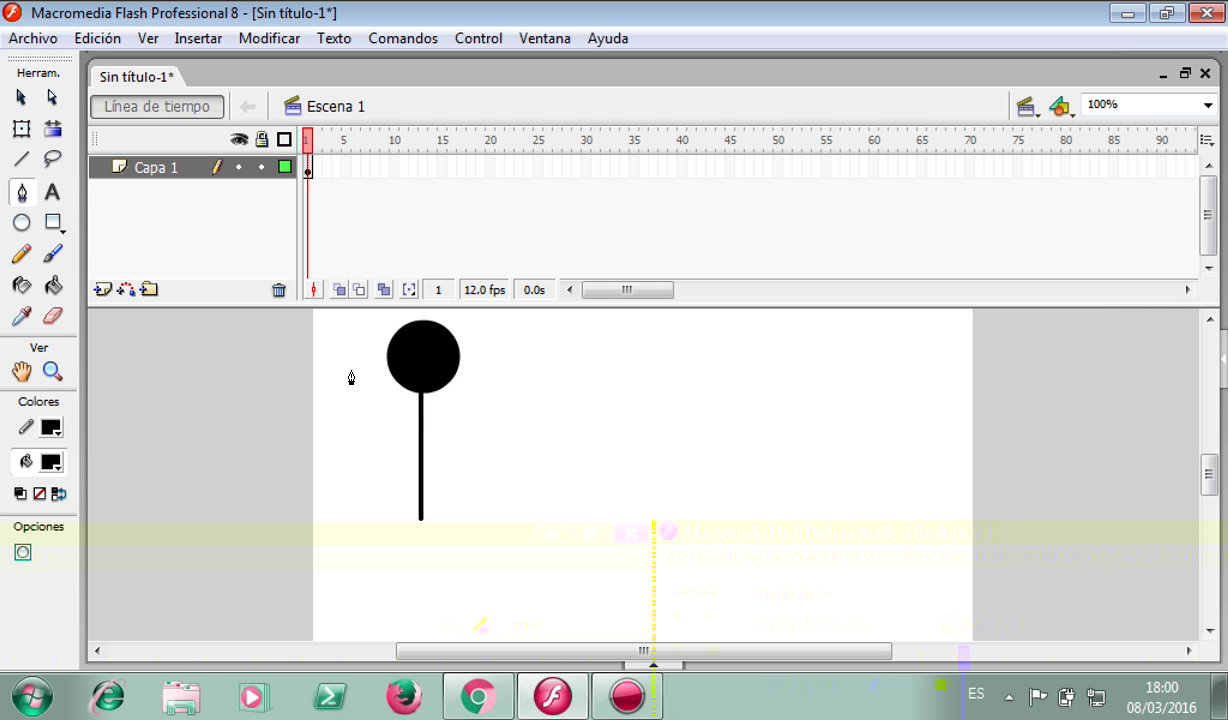
{"action": "key", "text": "ctrl+y"}
Step: Sample the stage's white as the fill colour and draw the figure's bent left-hand arm with the Pencil tool
{"action": "left_click", "coordinate": [22, 318]}
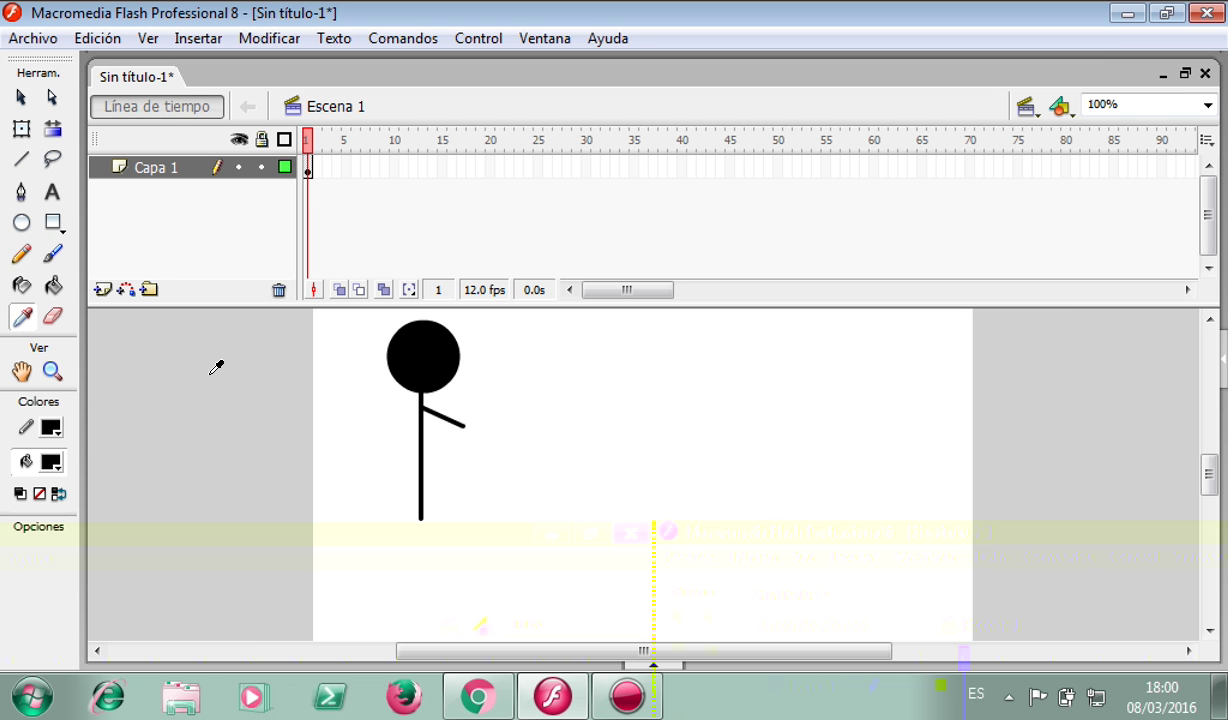
{"action": "left_click", "coordinate": [398, 392]}
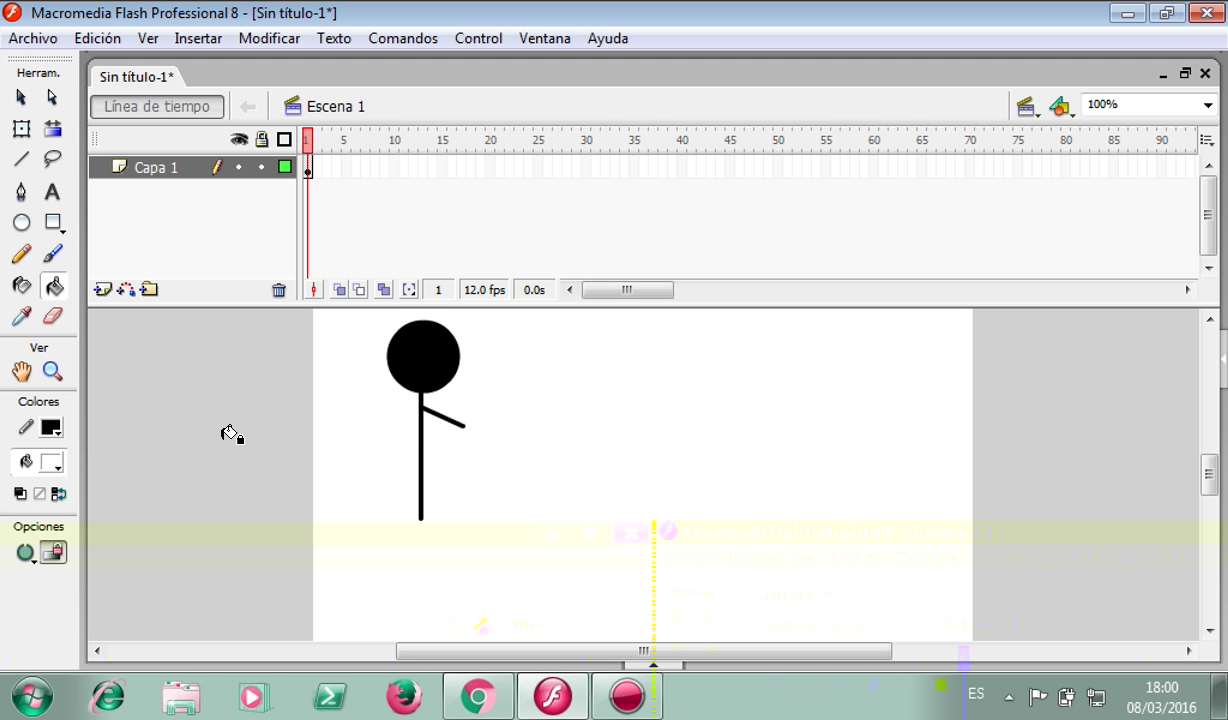
{"action": "left_click", "coordinate": [27, 249]}
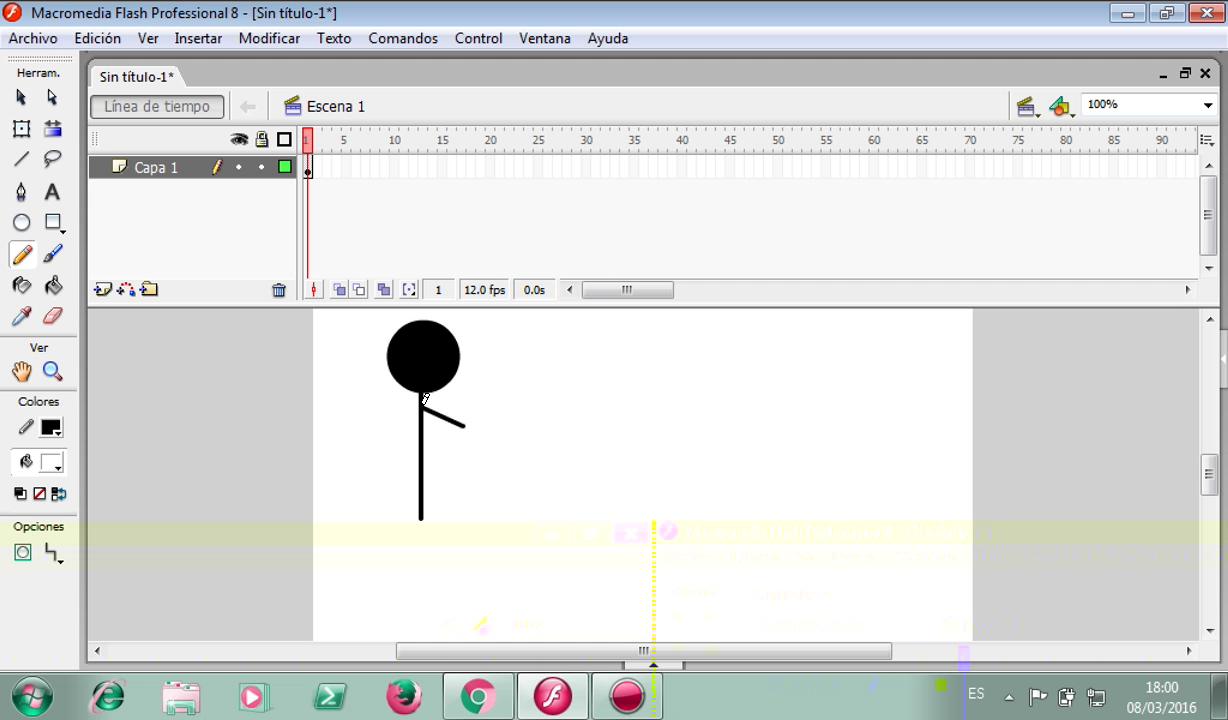
{"action": "left_click_drag", "start_coordinate": [420, 394], "coordinate": [406, 420]}
Step: Draw a short straight right-hand leg with the Line tool and a curved left-hand leg with the Pencil tool
{"action": "left_click", "coordinate": [23, 158]}
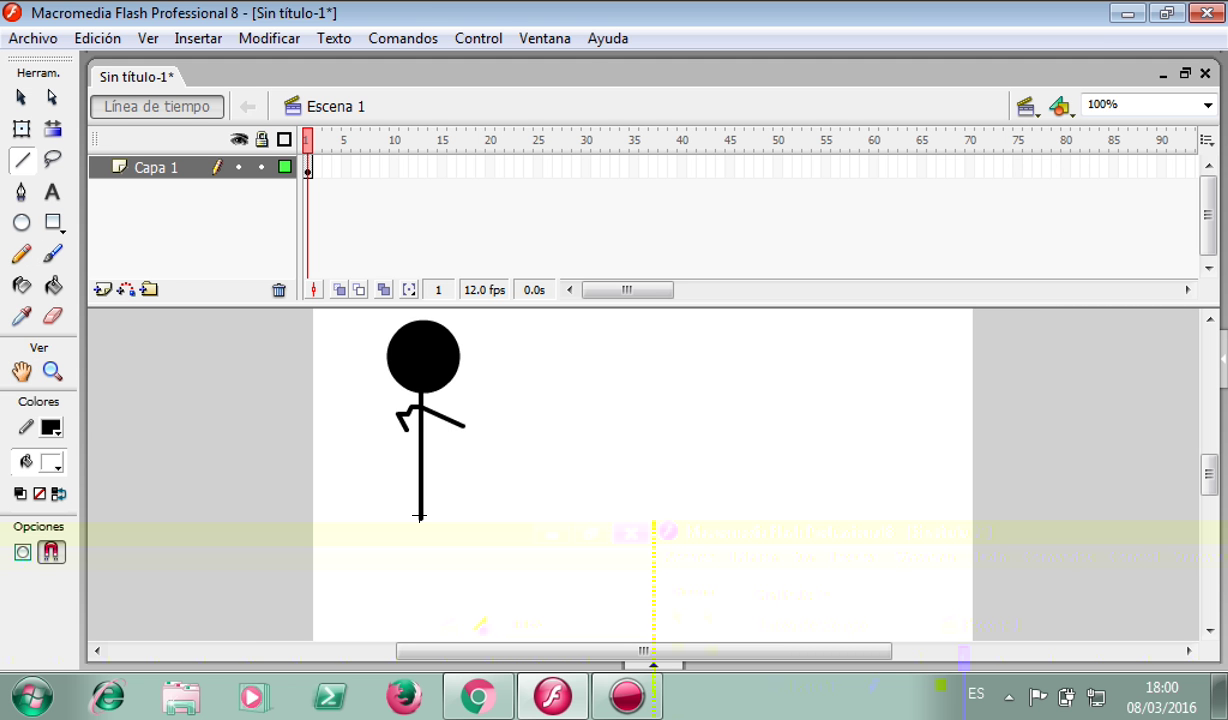
{"action": "mouse_move", "coordinate": [421, 518]}
{"action": "left_mouse_down"}
{"action": "mouse_move", "coordinate": [440, 518]}
{"action": "mouse_move", "coordinate": [447, 534]}
{"action": "left_mouse_up"}
{"action": "left_click", "coordinate": [22, 256]}
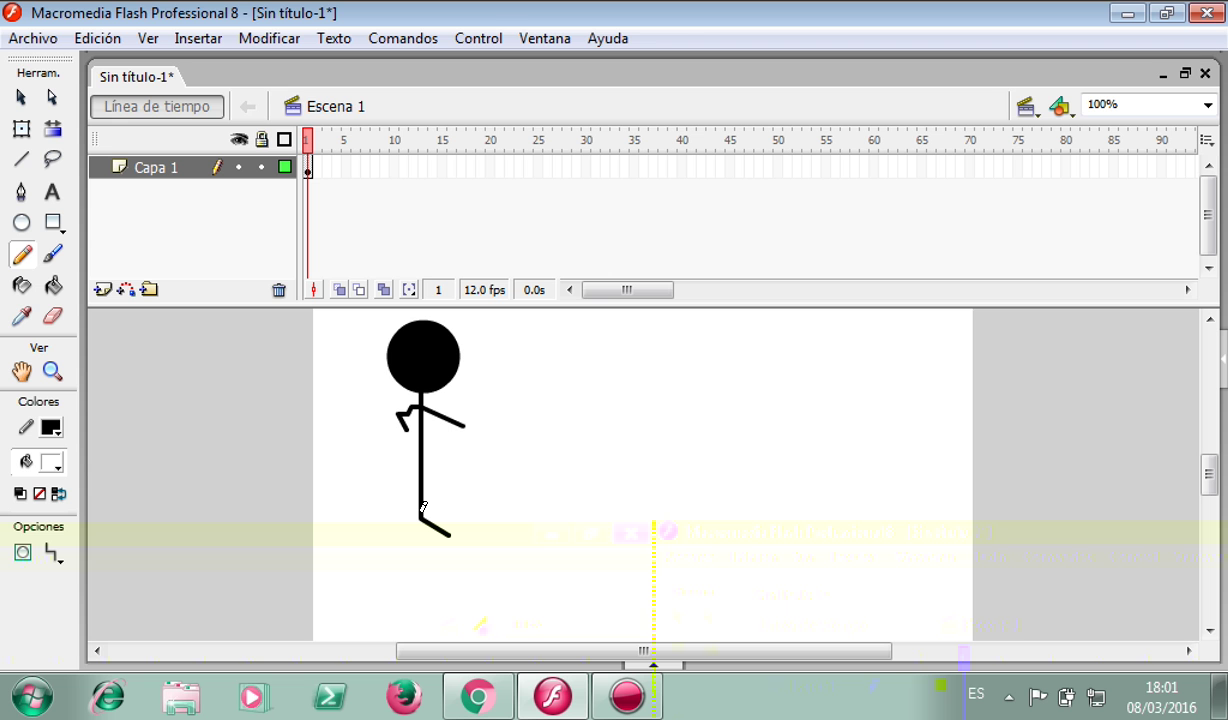
{"action": "left_click_drag", "start_coordinate": [421, 512], "coordinate": [397, 537]}
{"action": "key", "text": "ctrl+z"}
{"action": "left_click_drag", "start_coordinate": [420, 508], "coordinate": [404, 537]}
Step: Insert a keyframe at frame 10 of Capa 1
{"action": "left_click", "coordinate": [393, 168]}
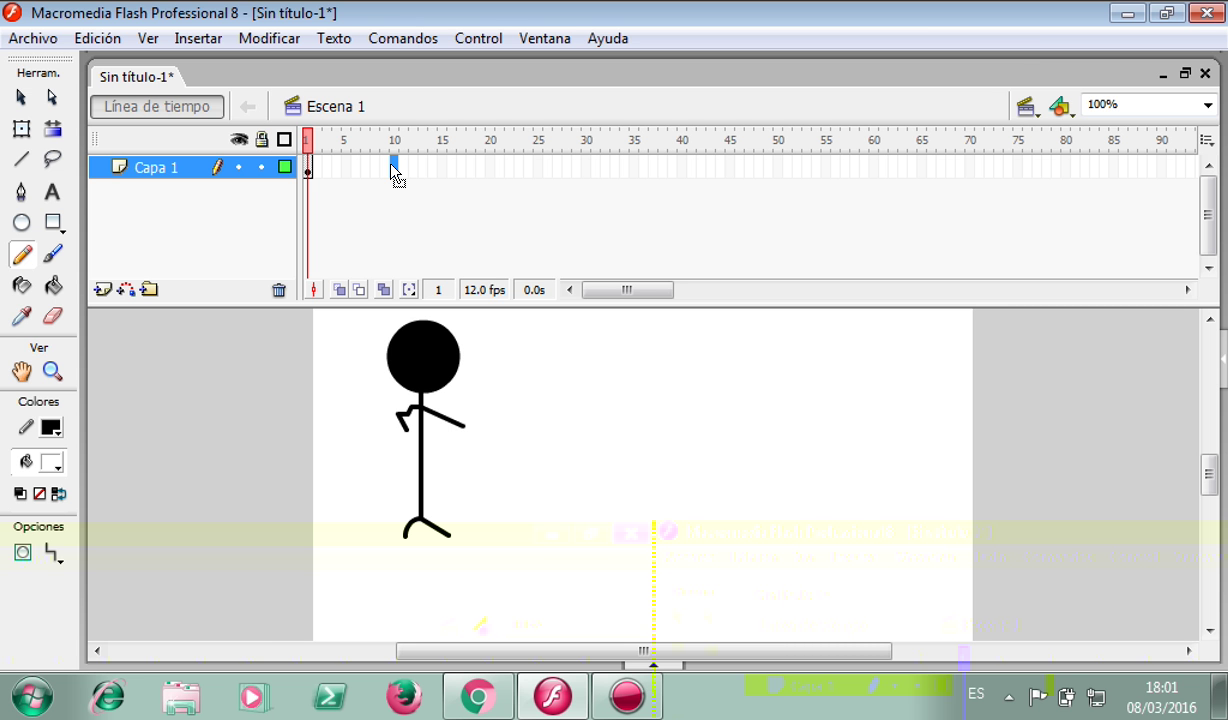
{"action": "right_click", "coordinate": [396, 172]}
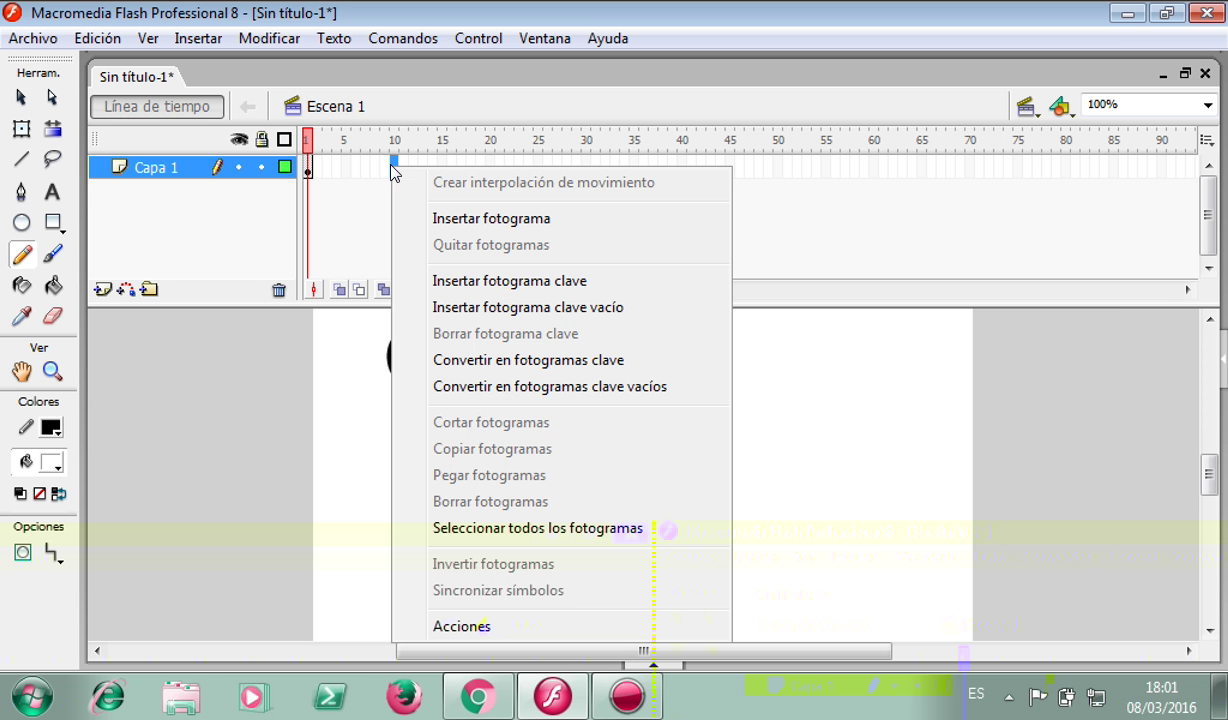
{"action": "left_click", "coordinate": [546, 283]}
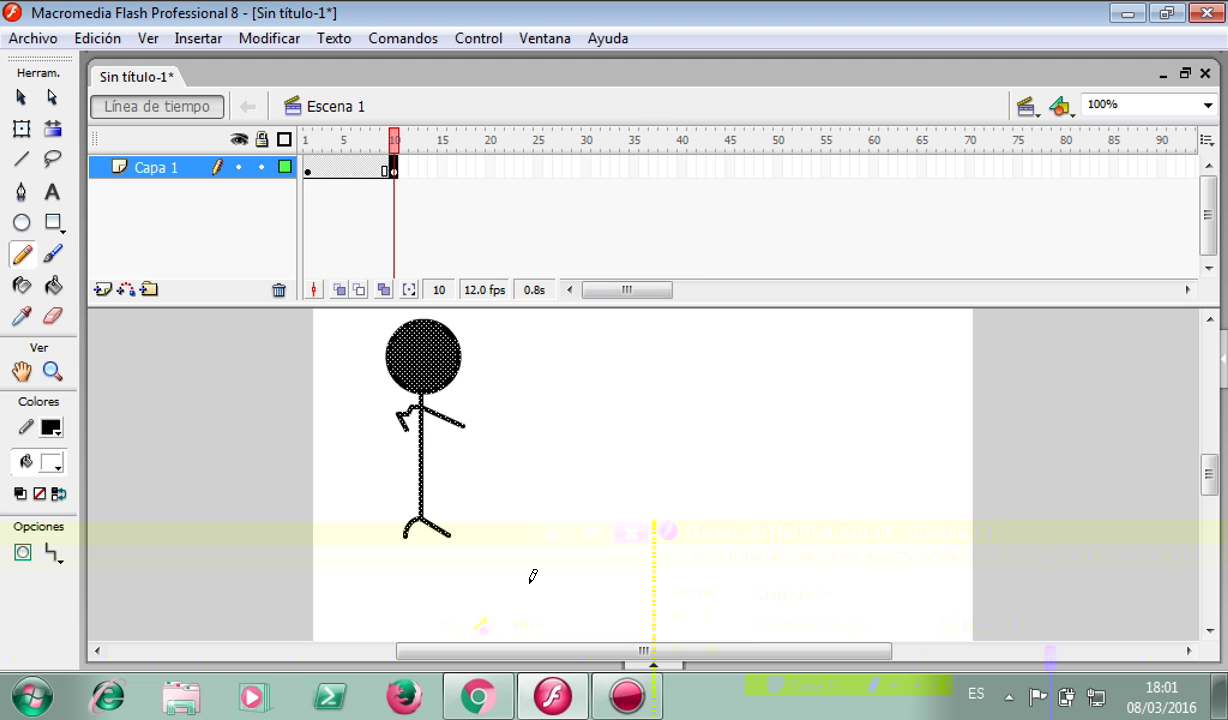
Step: On frame 10, delete the figure's straight right-hand arm and redraw it at a steeper downward angle
{"action": "left_click", "coordinate": [580, 499]}
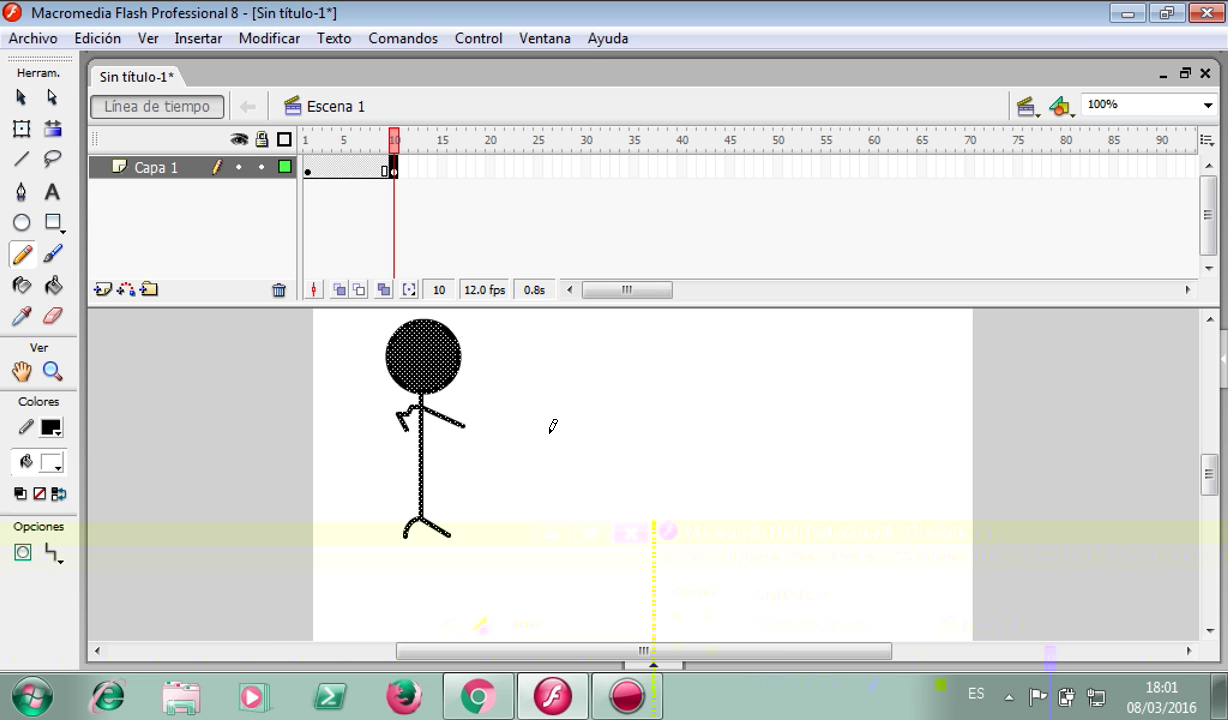
{"action": "left_click", "coordinate": [21, 97]}
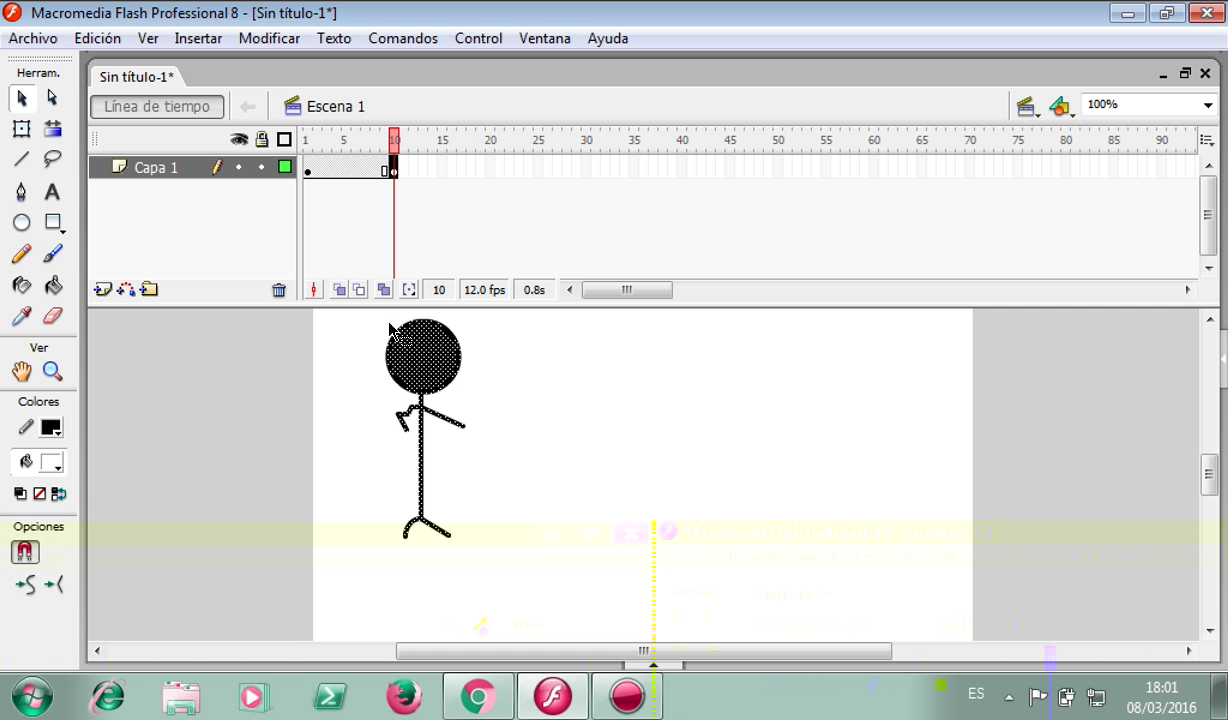
{"action": "left_click", "coordinate": [526, 460]}
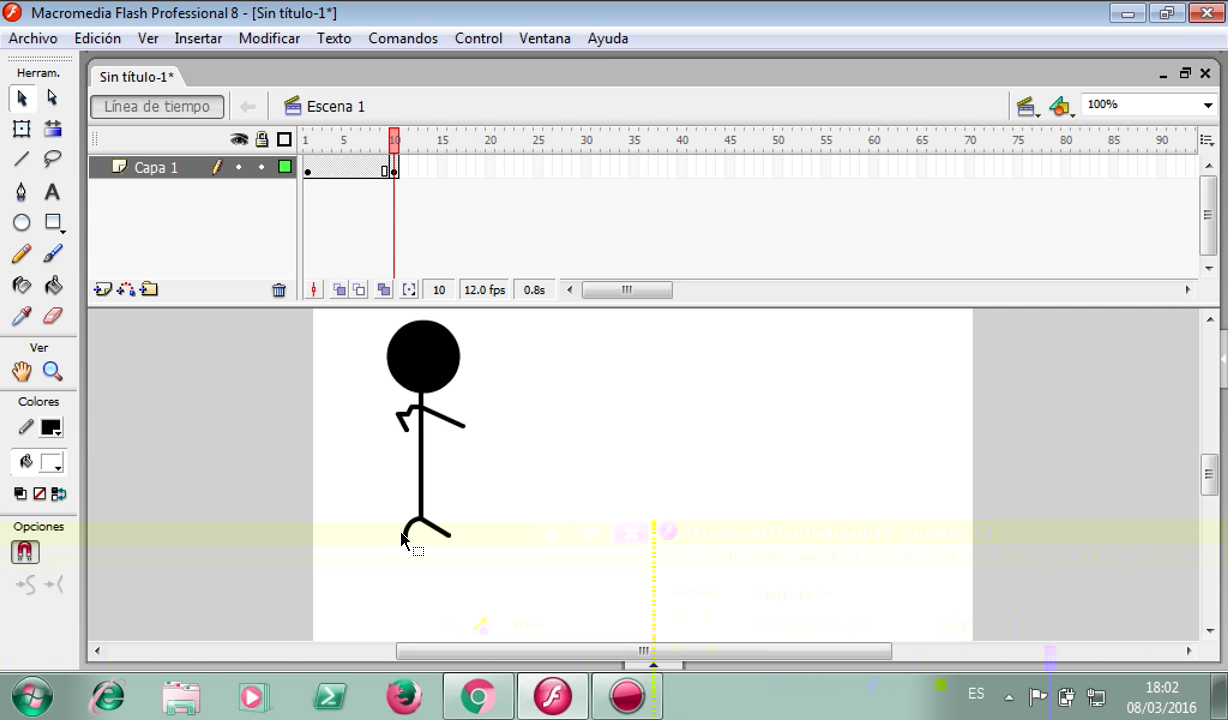
{"action": "left_click", "coordinate": [52, 159]}
{"action": "mouse_move", "coordinate": [433, 409]}
{"action": "left_mouse_down"}
{"action": "mouse_move", "coordinate": [471, 453]}
{"action": "mouse_move", "coordinate": [451, 455]}
{"action": "mouse_move", "coordinate": [429, 409]}
{"action": "left_mouse_up"}
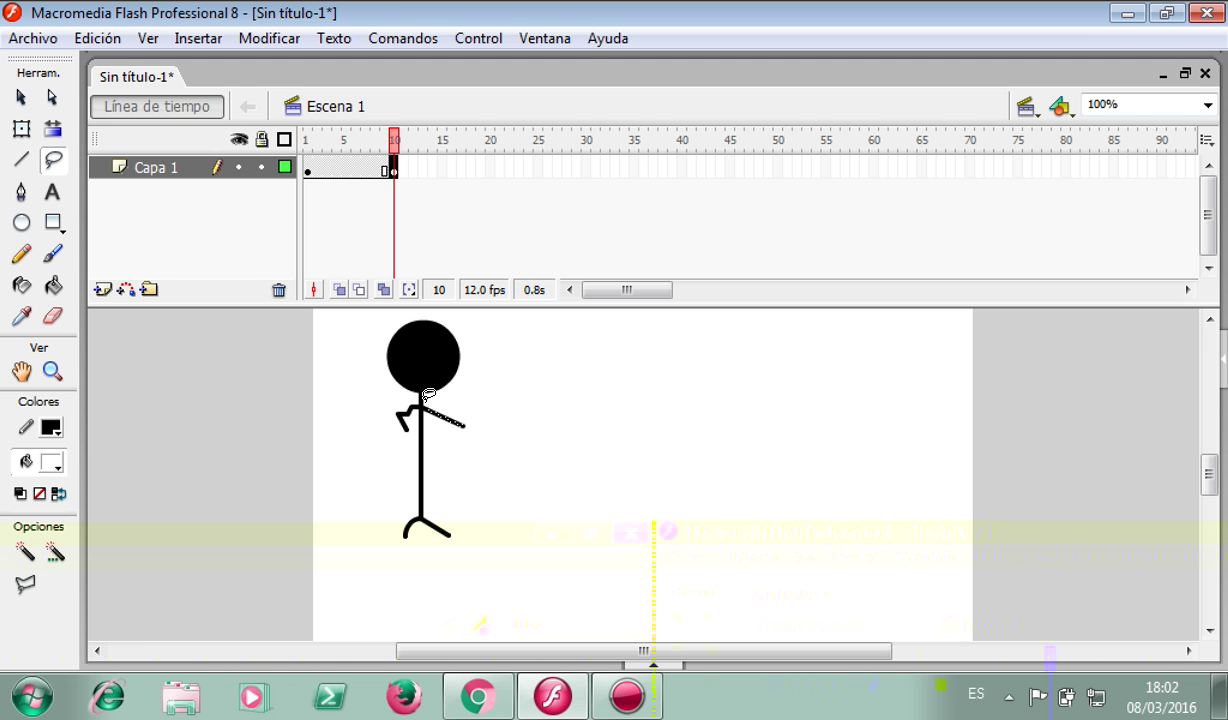
{"action": "key", "text": "Delete"}
{"action": "left_click", "coordinate": [21, 159]}
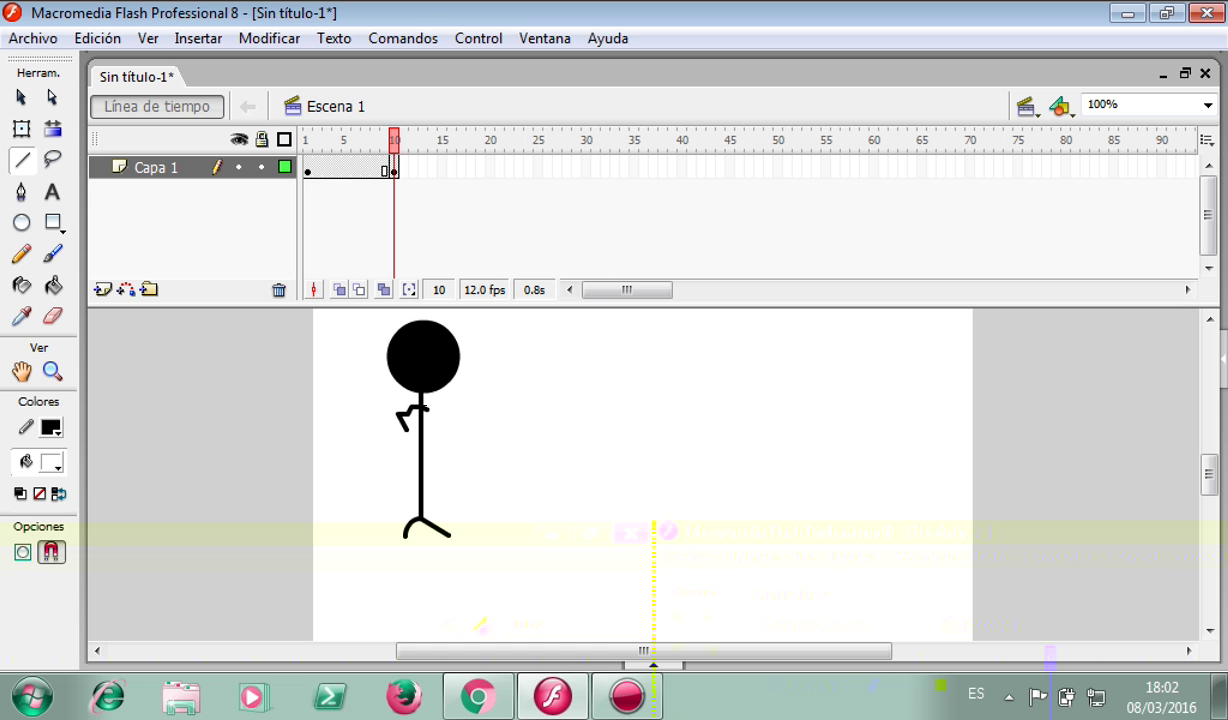
{"action": "left_click_drag", "start_coordinate": [422, 408], "coordinate": [456, 433]}
Step: Select the whole stick figure on frame 10 with the Lasso tool and move it slightly to the right
{"action": "left_click", "coordinate": [55, 159]}
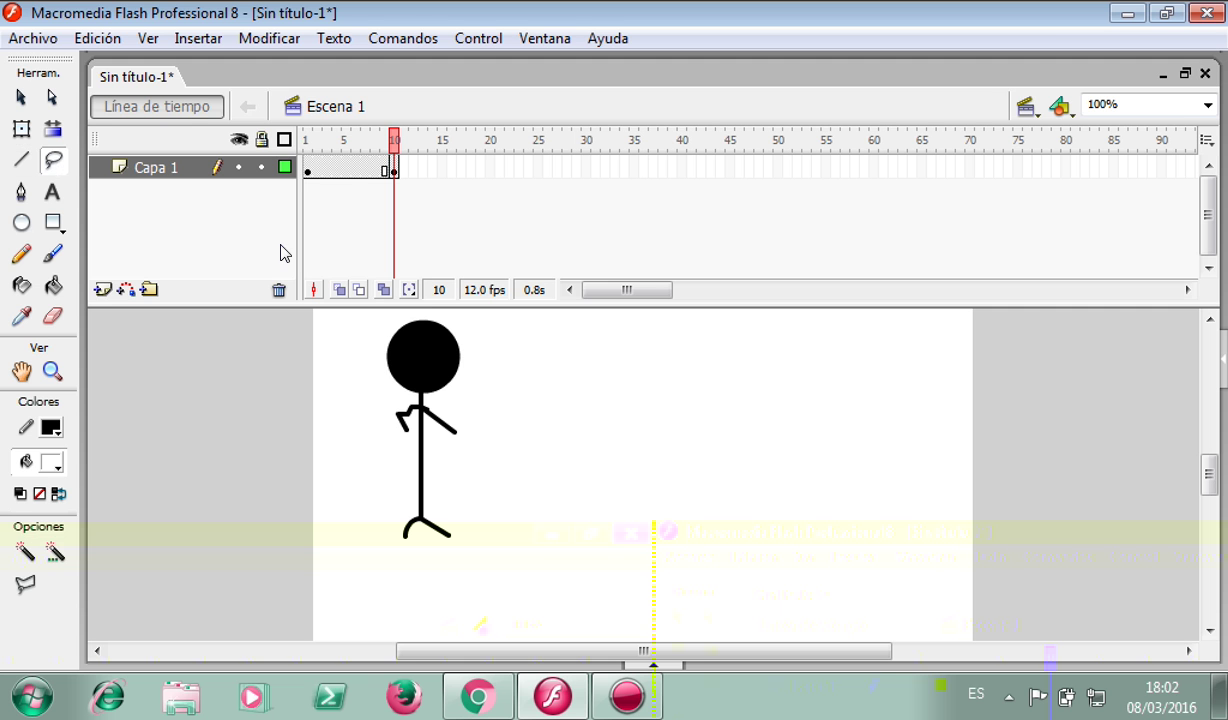
{"action": "mouse_move", "coordinate": [376, 328]}
{"action": "left_mouse_down"}
{"action": "mouse_move", "coordinate": [339, 443]}
{"action": "mouse_move", "coordinate": [398, 712]}
{"action": "mouse_move", "coordinate": [510, 640]}
{"action": "mouse_move", "coordinate": [546, 512]}
{"action": "mouse_move", "coordinate": [526, 407]}
{"action": "mouse_move", "coordinate": [495, 339]}
{"action": "mouse_move", "coordinate": [425, 310]}
{"action": "mouse_move", "coordinate": [350, 324]}
{"action": "left_mouse_up"}
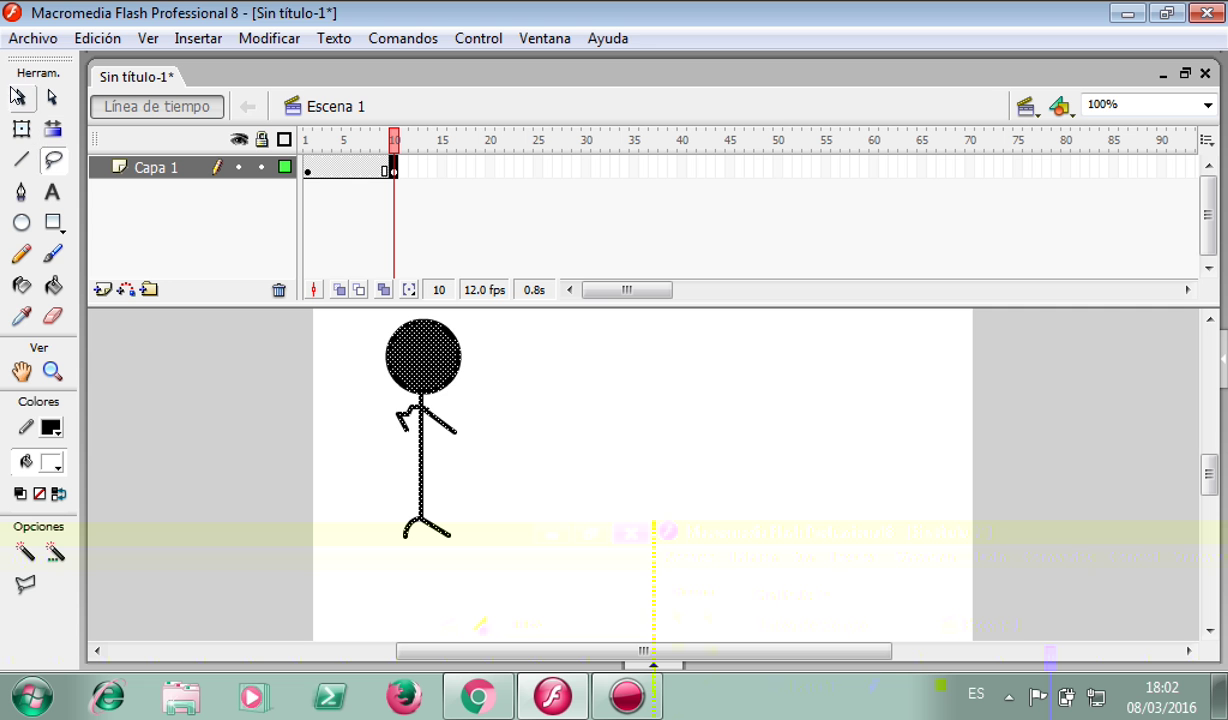
{"action": "left_click", "coordinate": [20, 97]}
{"action": "left_click_drag", "start_coordinate": [425, 358], "coordinate": [458, 358]}
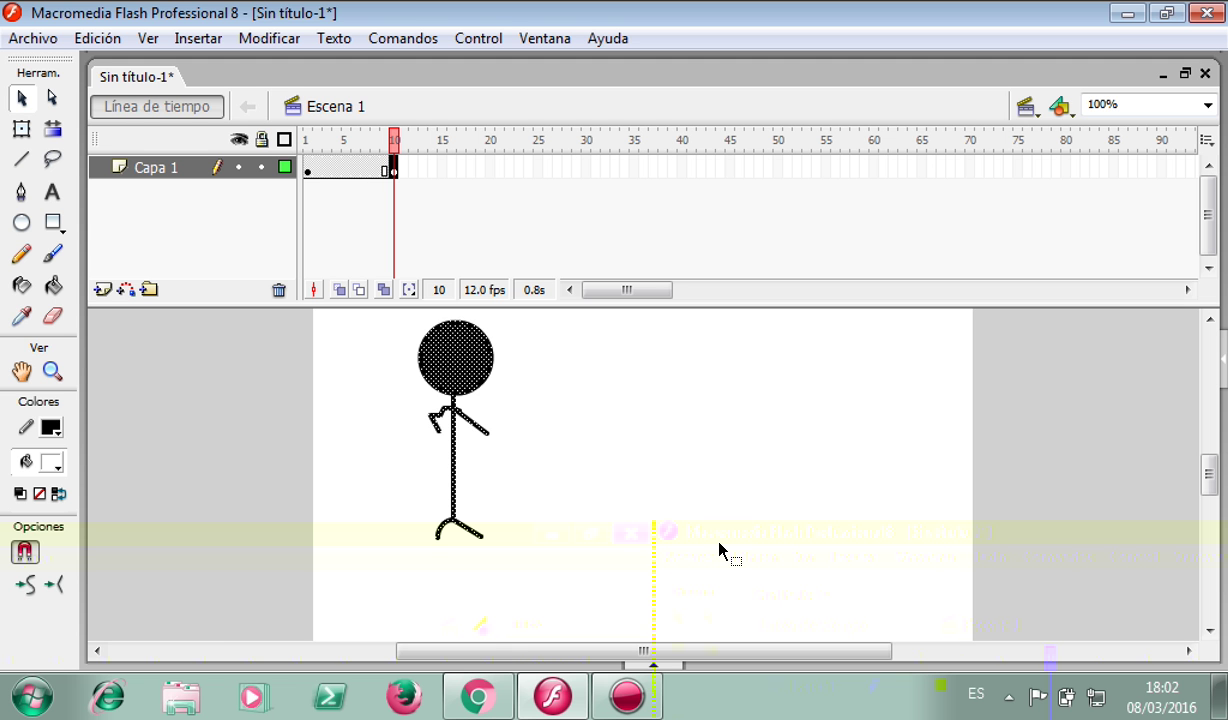
{"action": "left_click", "coordinate": [691, 519]}
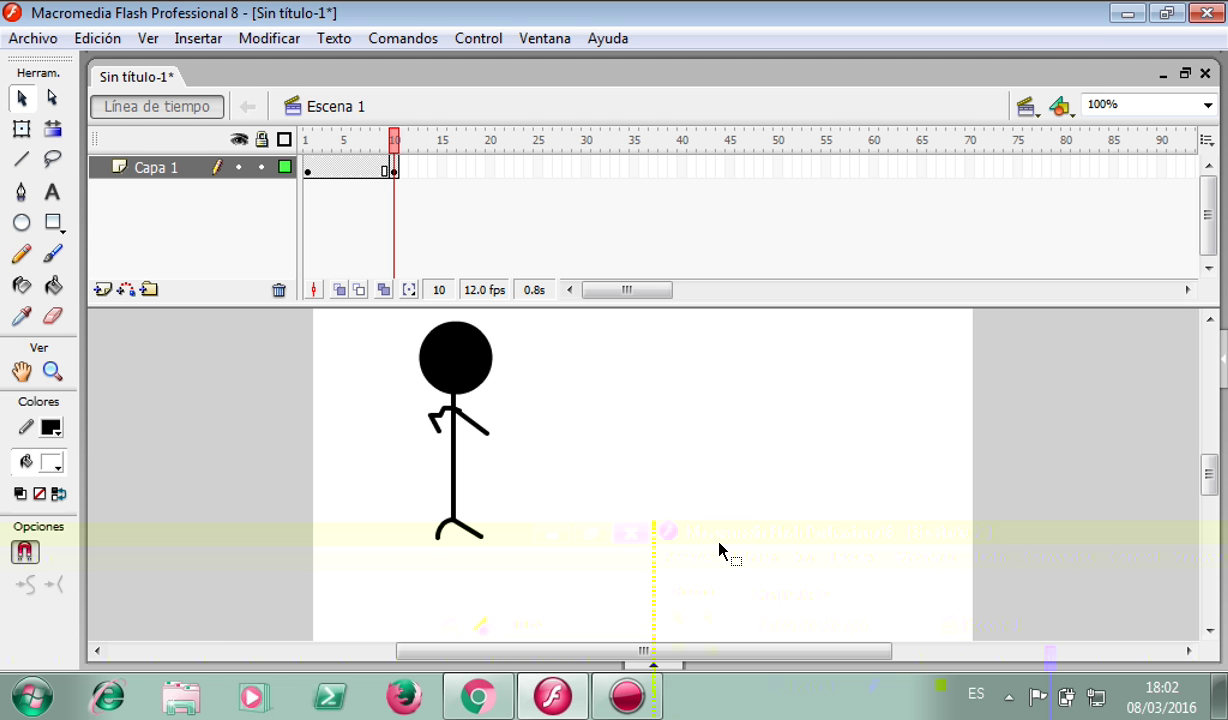
Step: Insert a keyframe at frame 20 of Capa 1
{"action": "left_click", "coordinate": [494, 163]}
{"action": "right_click", "coordinate": [493, 163]}
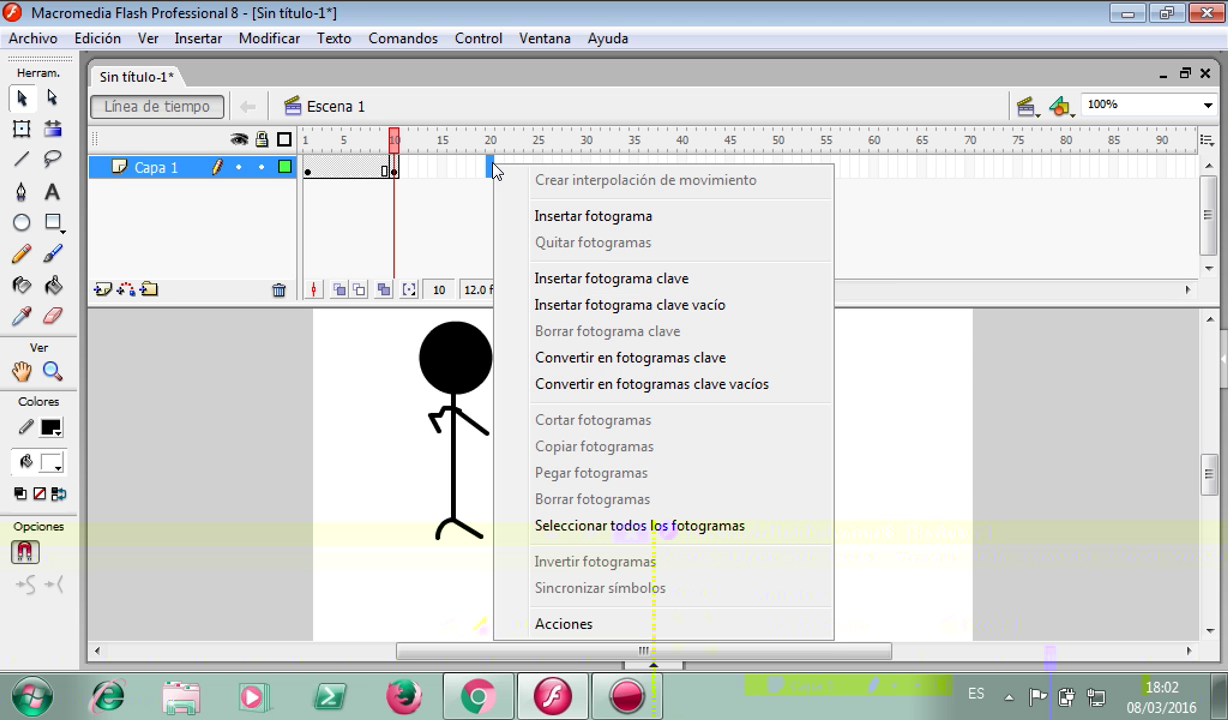
{"action": "left_click", "coordinate": [641, 289]}
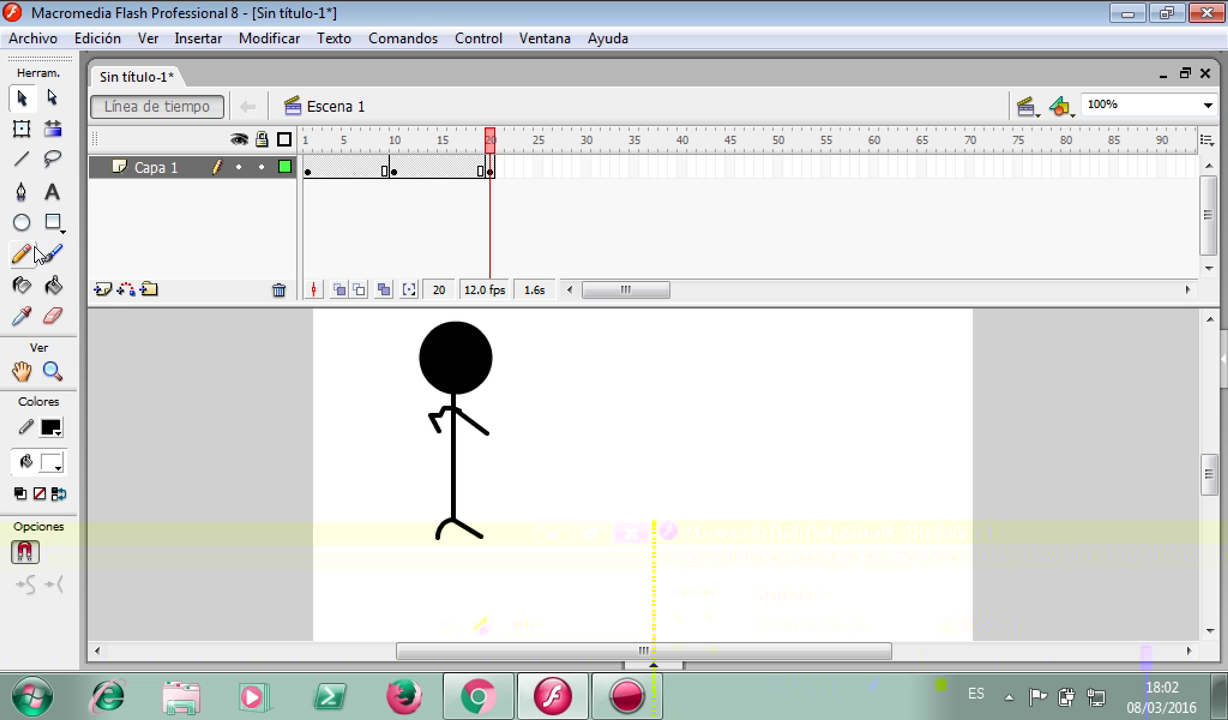
Step: On frame 20, draw a tall narrow rectangle to the right of the stick figure, about as high as the figure
{"action": "left_click", "coordinate": [53, 222]}
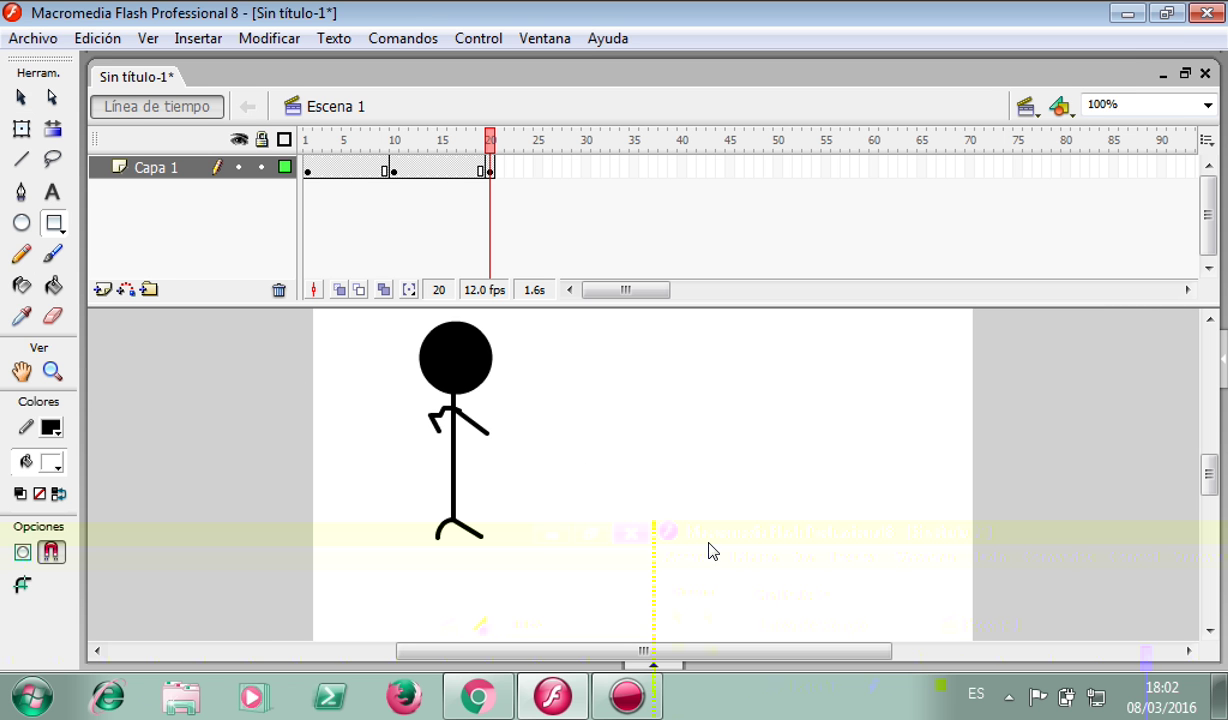
{"action": "left_click_drag", "start_coordinate": [694, 539], "coordinate": [735, 320]}
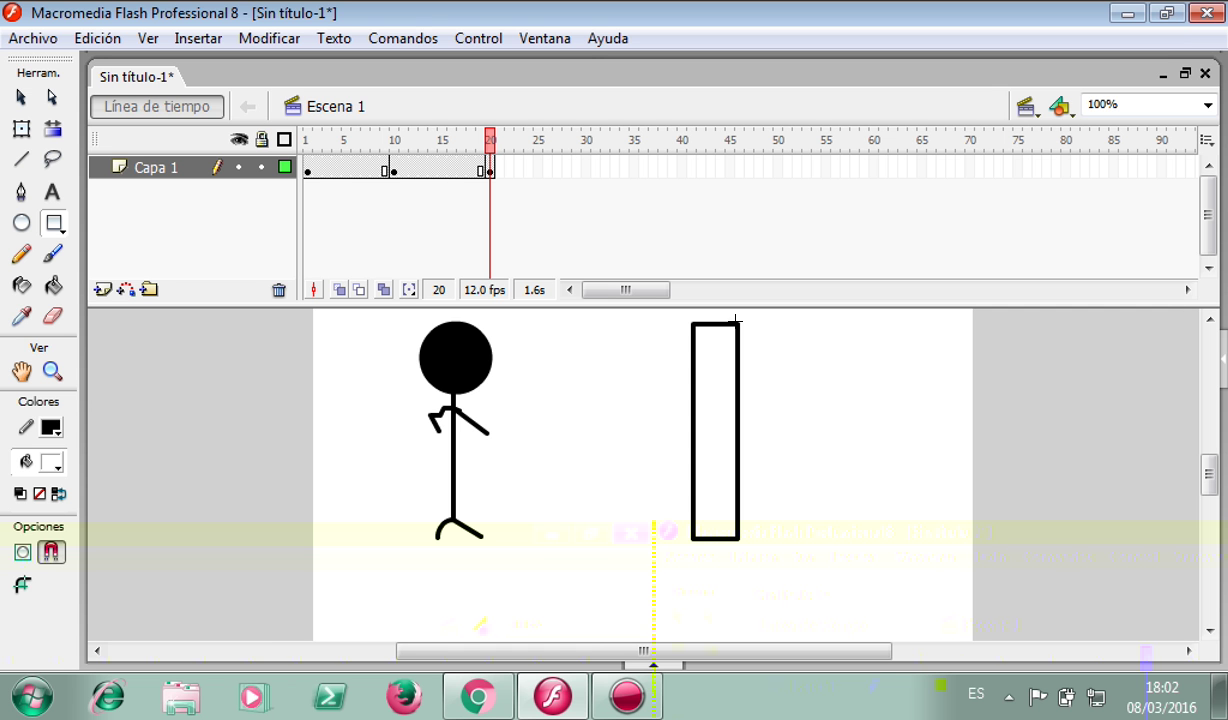
Step: Fill the tall rectangle on frame 20 with brown using the Paint Bucket tool, and set the stroke colour to black
{"action": "left_click", "coordinate": [54, 284]}
{"action": "left_click", "coordinate": [52, 432]}
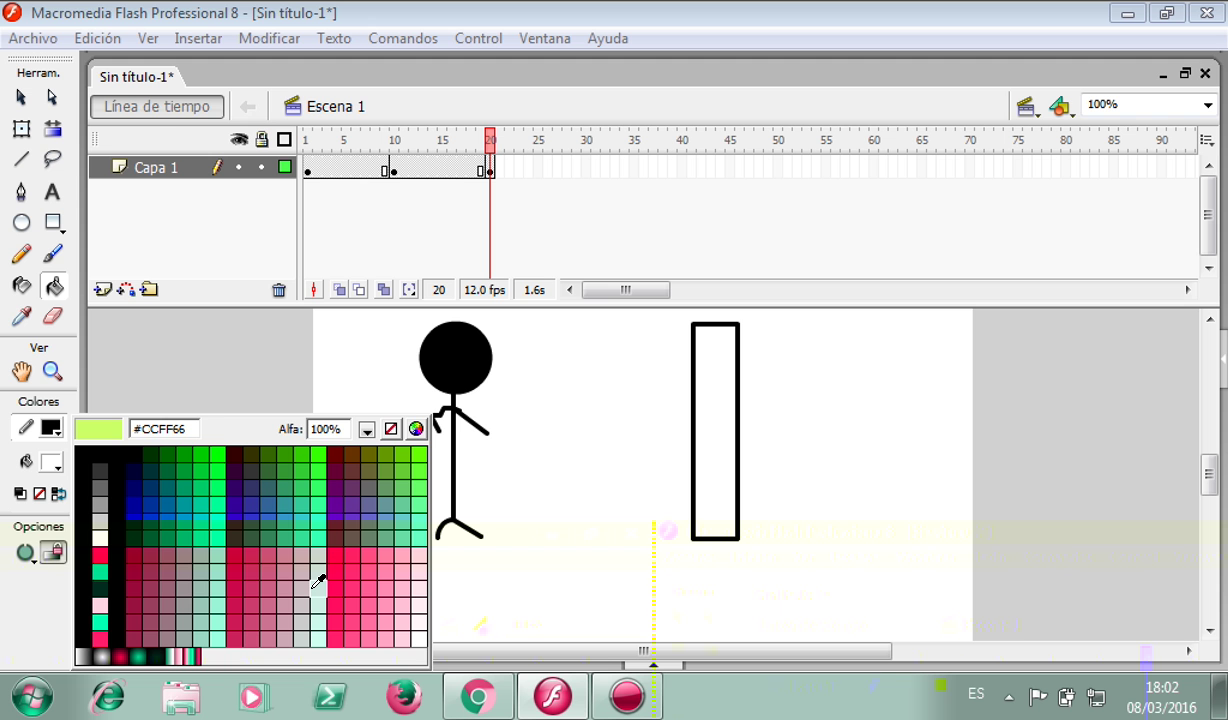
{"action": "left_click", "coordinate": [167, 551]}
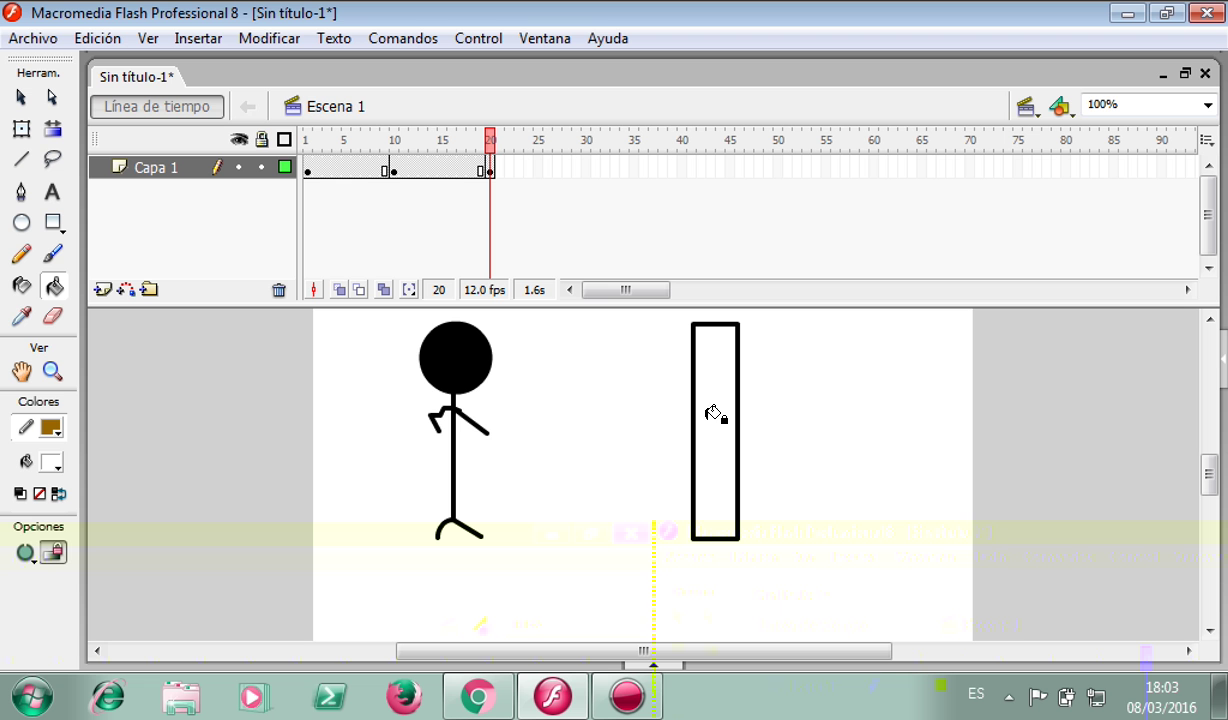
{"action": "left_click", "coordinate": [54, 465]}
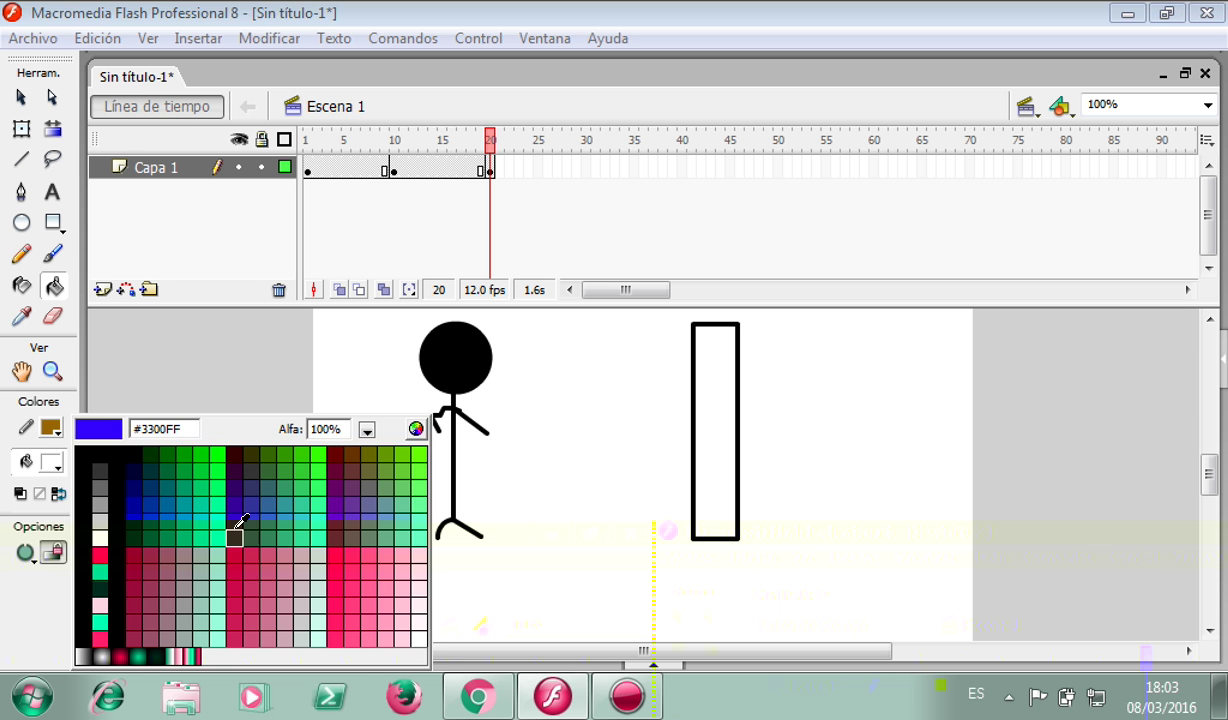
{"action": "left_click", "coordinate": [166, 549]}
{"action": "left_click", "coordinate": [712, 363]}
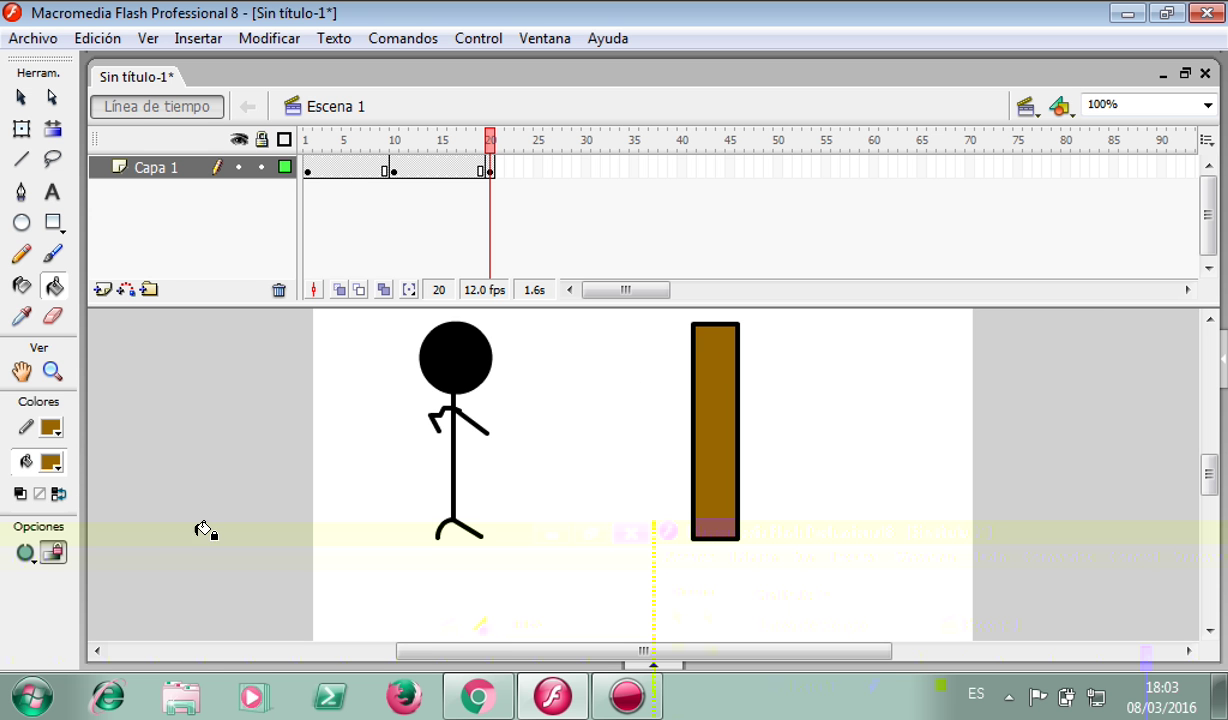
{"action": "left_click", "coordinate": [49, 428]}
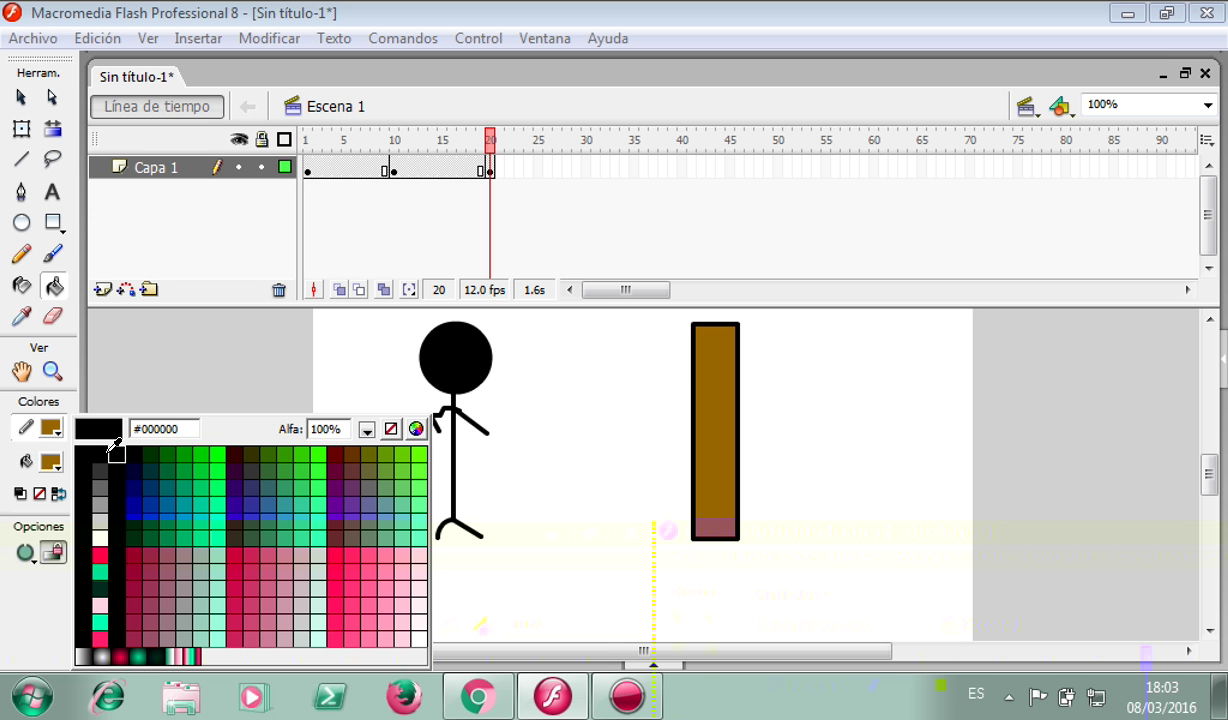
{"action": "left_click", "coordinate": [101, 452]}
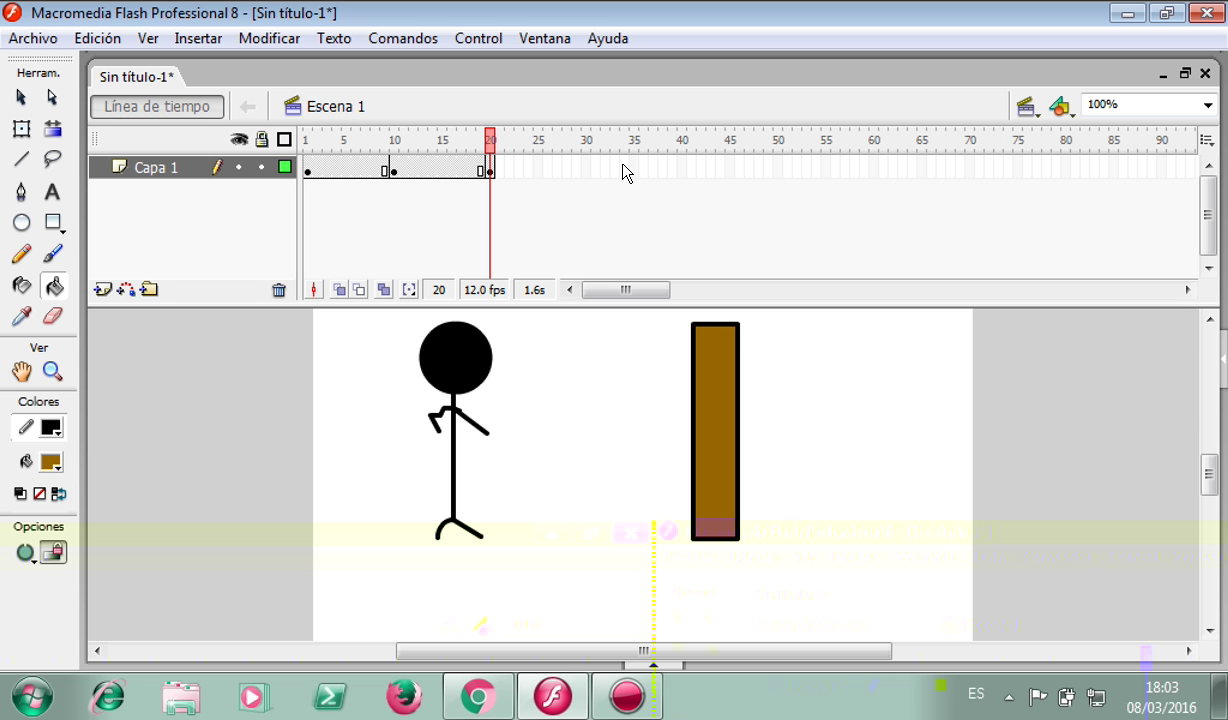
Step: Insert a keyframe at frame 30 of Capa 1
{"action": "left_click", "coordinate": [586, 165]}
{"action": "right_click", "coordinate": [586, 165]}
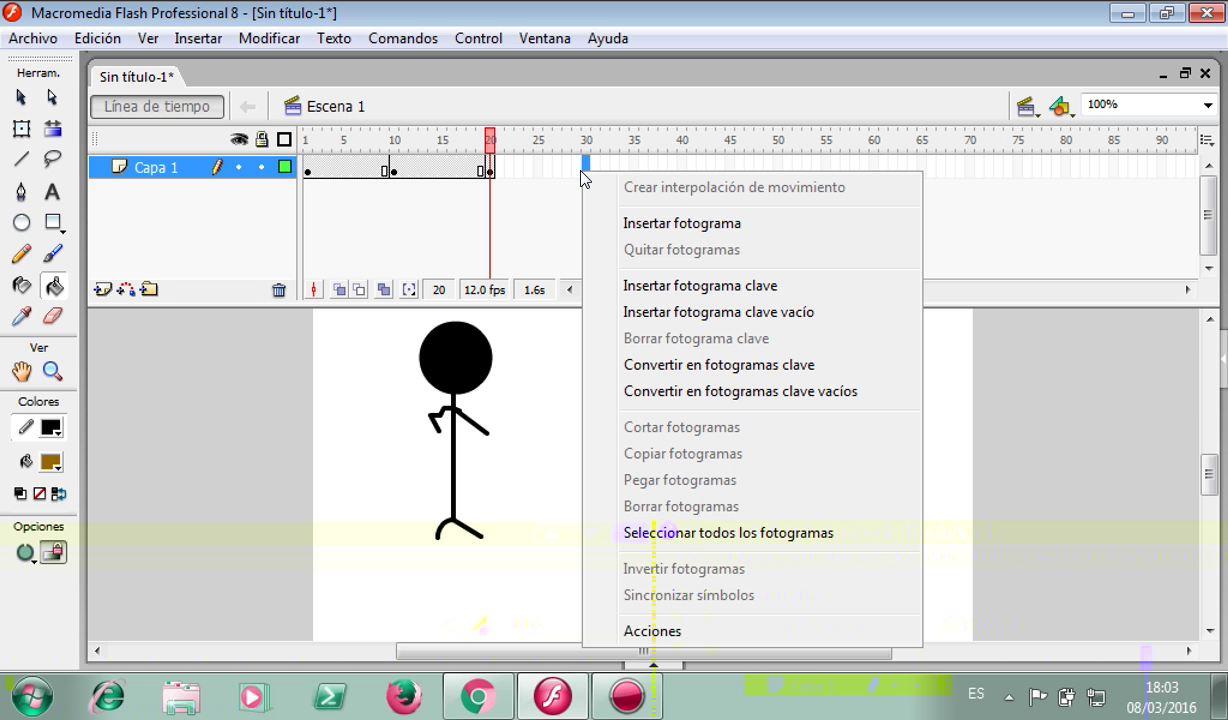
{"action": "left_click", "coordinate": [733, 286]}
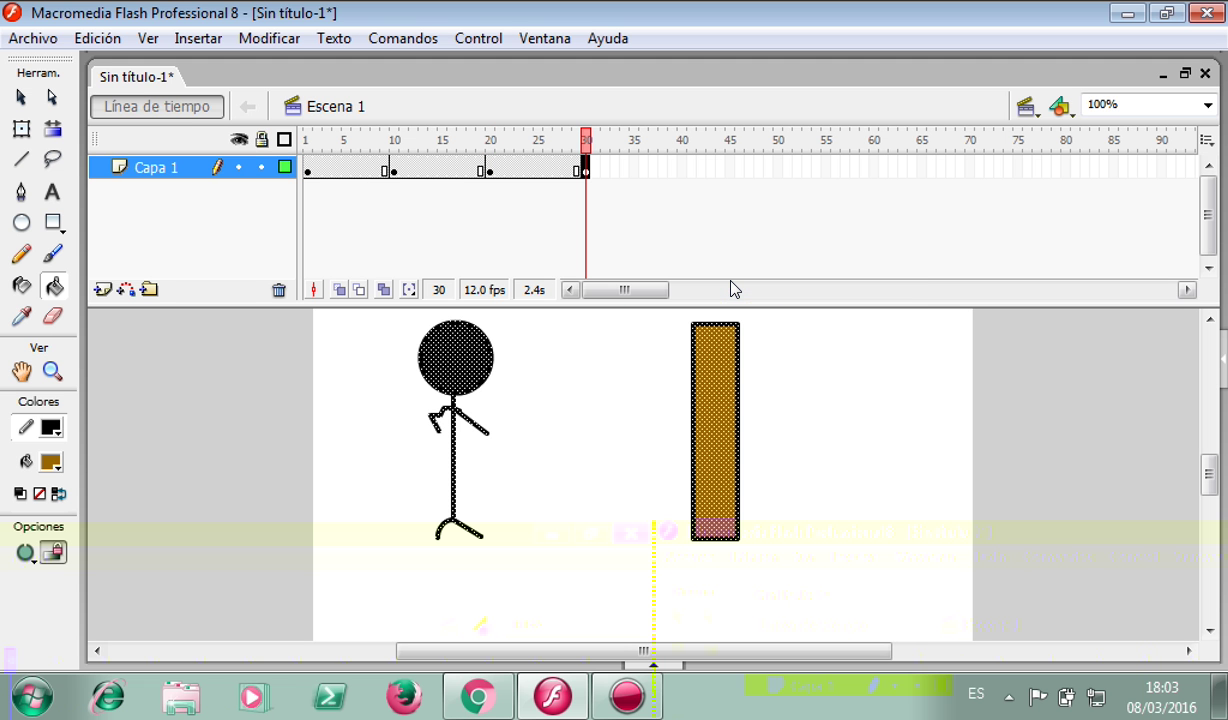
Step: On frame 30, select only the stick figure and move it right, stopping just short of the brown rectangle
{"action": "left_click", "coordinate": [590, 377]}
{"action": "left_click", "coordinate": [21, 97]}
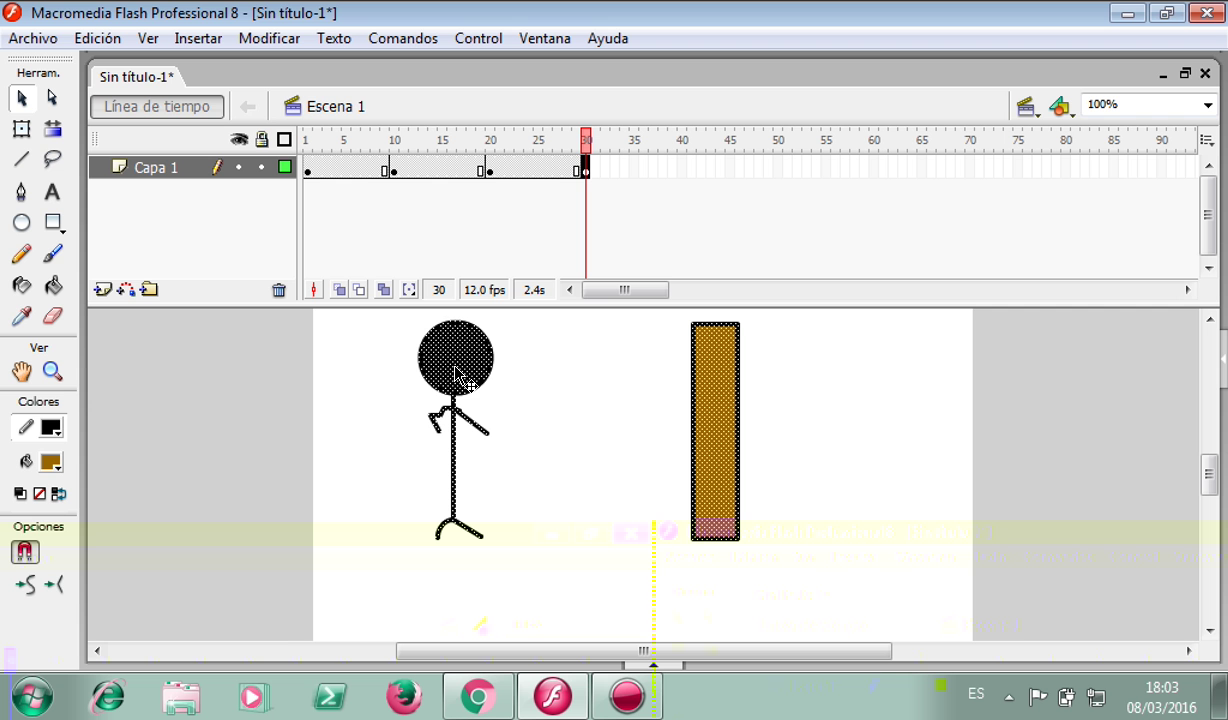
{"action": "mouse_move", "coordinate": [455, 375]}
{"action": "left_mouse_down"}
{"action": "mouse_move", "coordinate": [527, 372]}
{"action": "mouse_move", "coordinate": [458, 375]}
{"action": "left_mouse_up"}
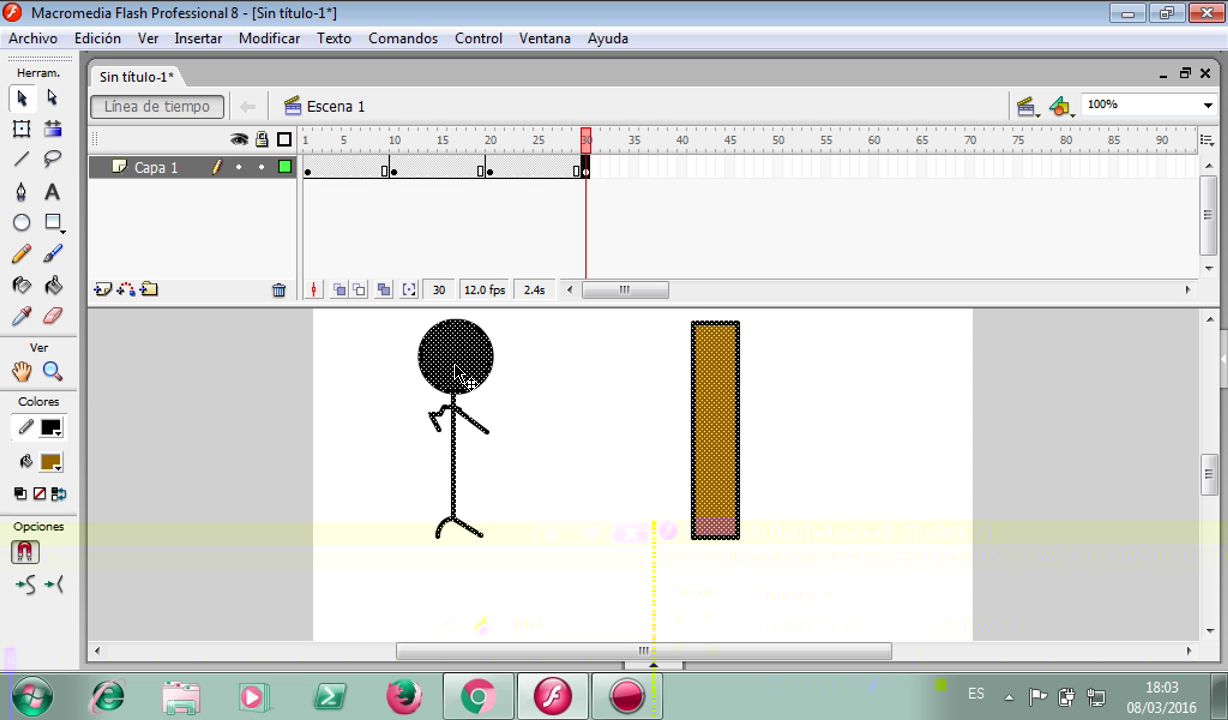
{"action": "left_click", "coordinate": [358, 472]}
{"action": "left_click_drag", "start_coordinate": [535, 577], "coordinate": [381, 315]}
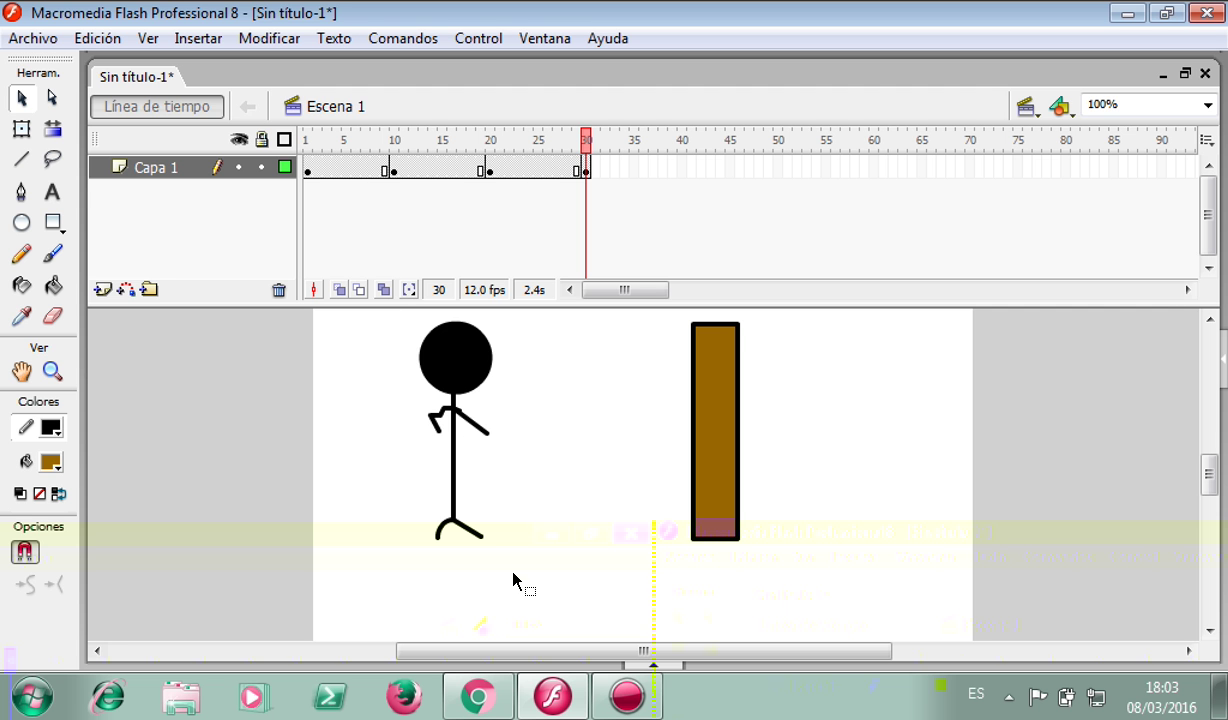
{"action": "left_click_drag", "start_coordinate": [513, 578], "coordinate": [386, 304]}
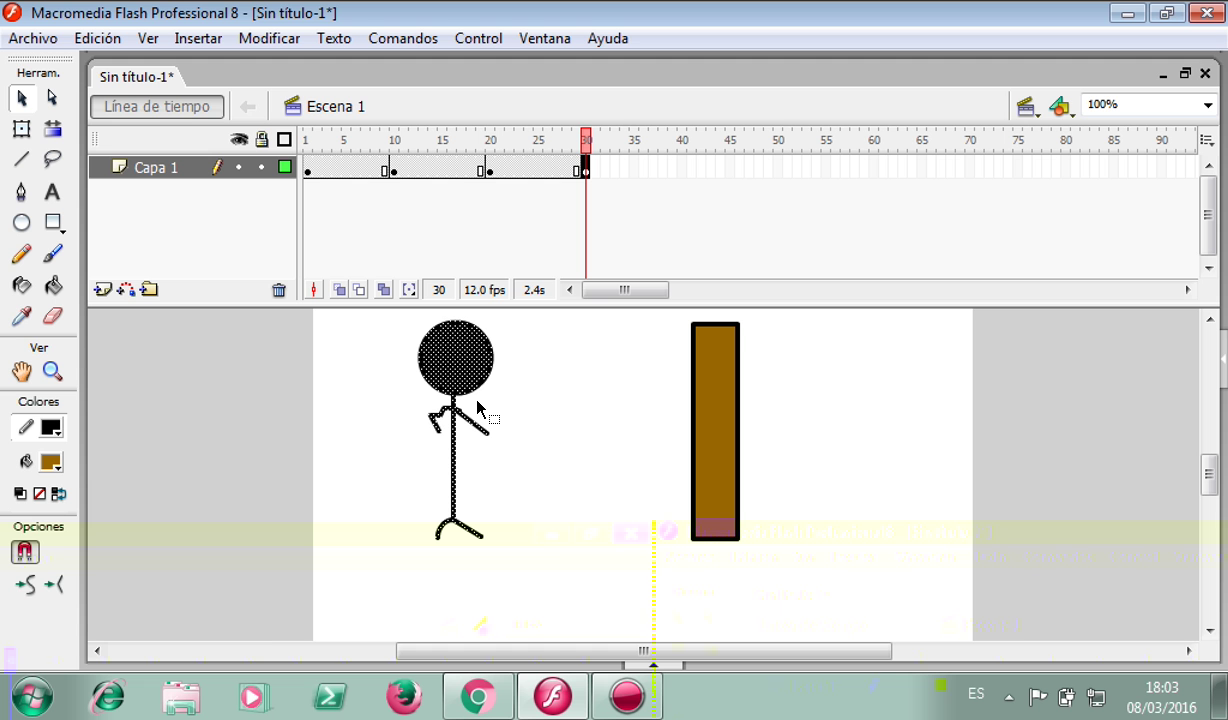
{"action": "left_click_drag", "start_coordinate": [476, 390], "coordinate": [622, 384]}
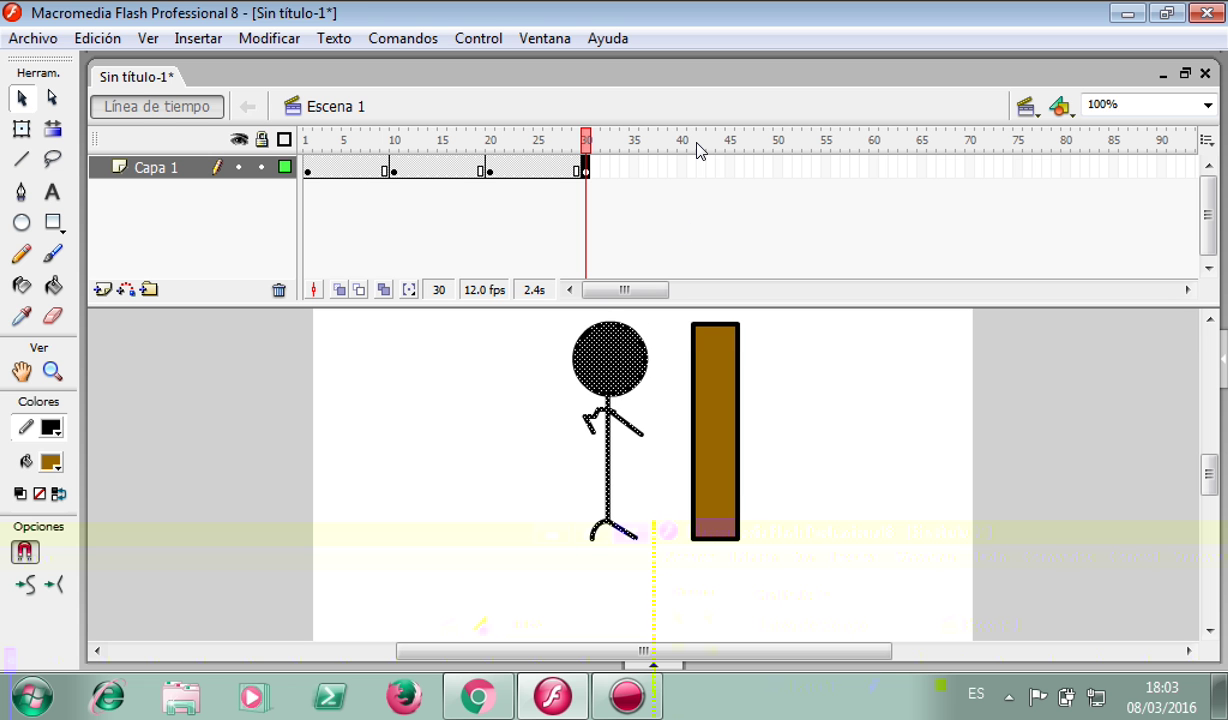
Step: Insert a keyframe at frame 43 of Capa 1
{"action": "left_click", "coordinate": [709, 164]}
{"action": "right_click", "coordinate": [709, 165]}
{"action": "left_click", "coordinate": [816, 281]}
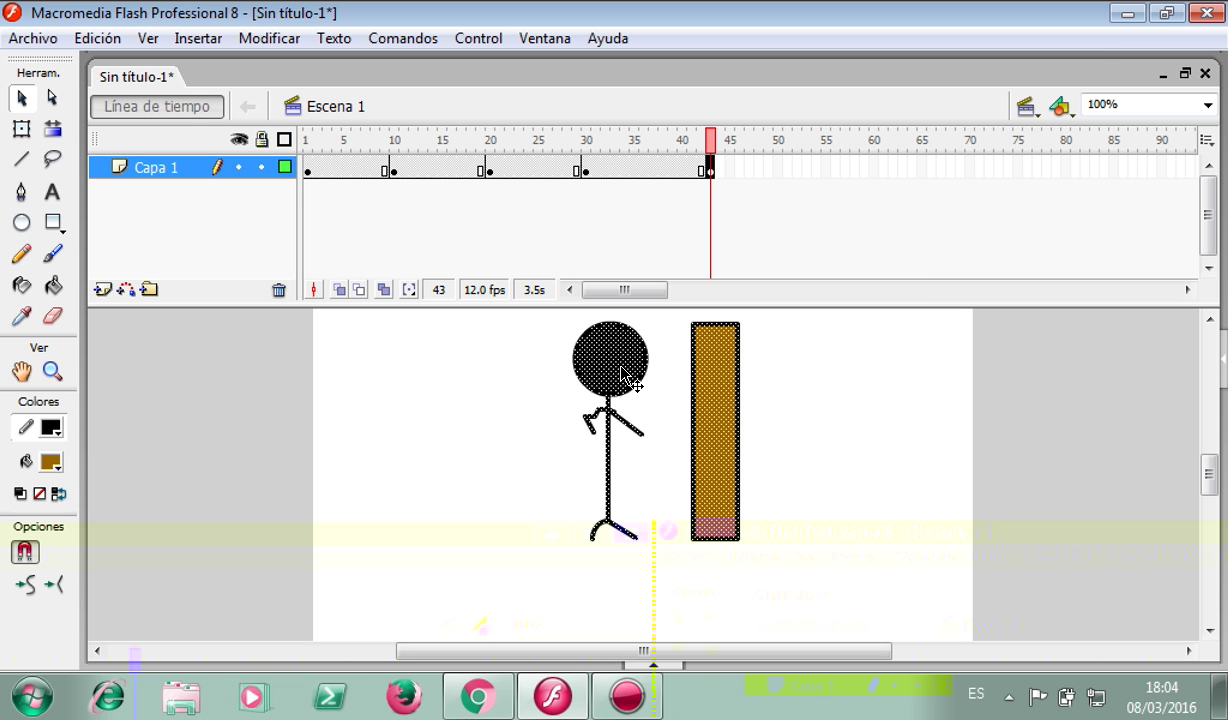
Step: On frame 43, select only the stick figure and move it slightly right, up against the brown rectangle
{"action": "left_click", "coordinate": [483, 391]}
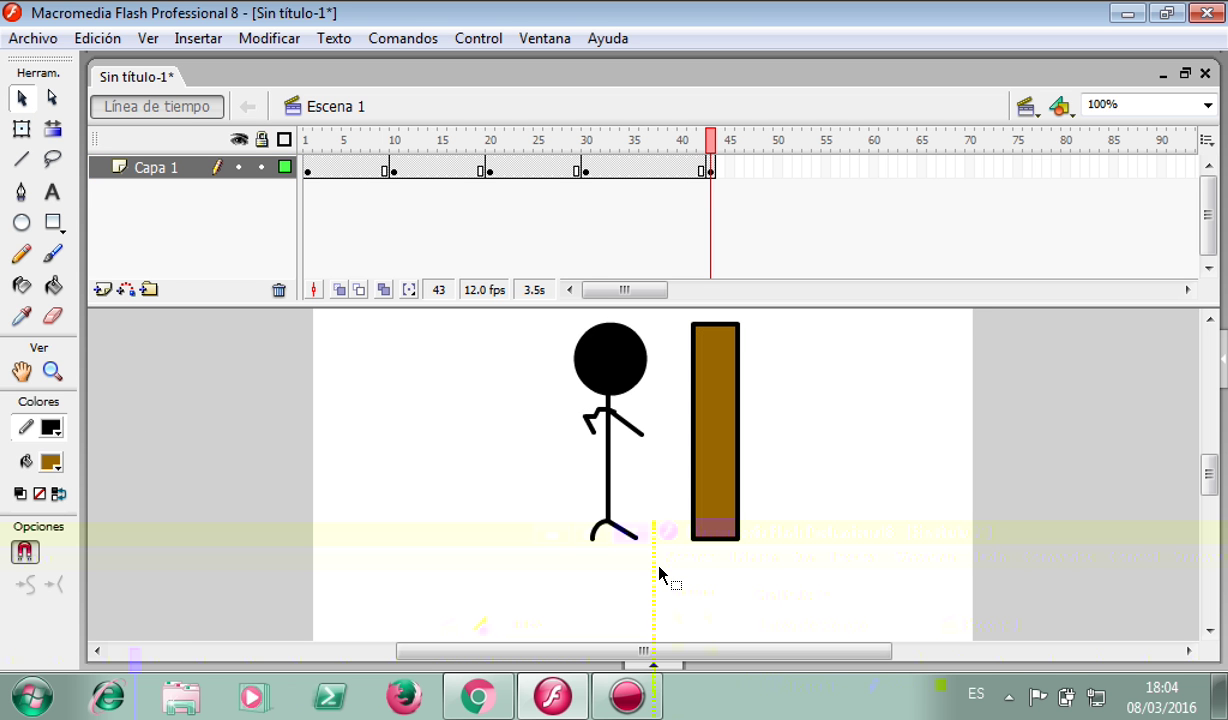
{"action": "left_click_drag", "start_coordinate": [625, 573], "coordinate": [537, 318]}
{"action": "left_click", "coordinate": [539, 317]}
{"action": "left_click_drag", "start_coordinate": [674, 592], "coordinate": [556, 305]}
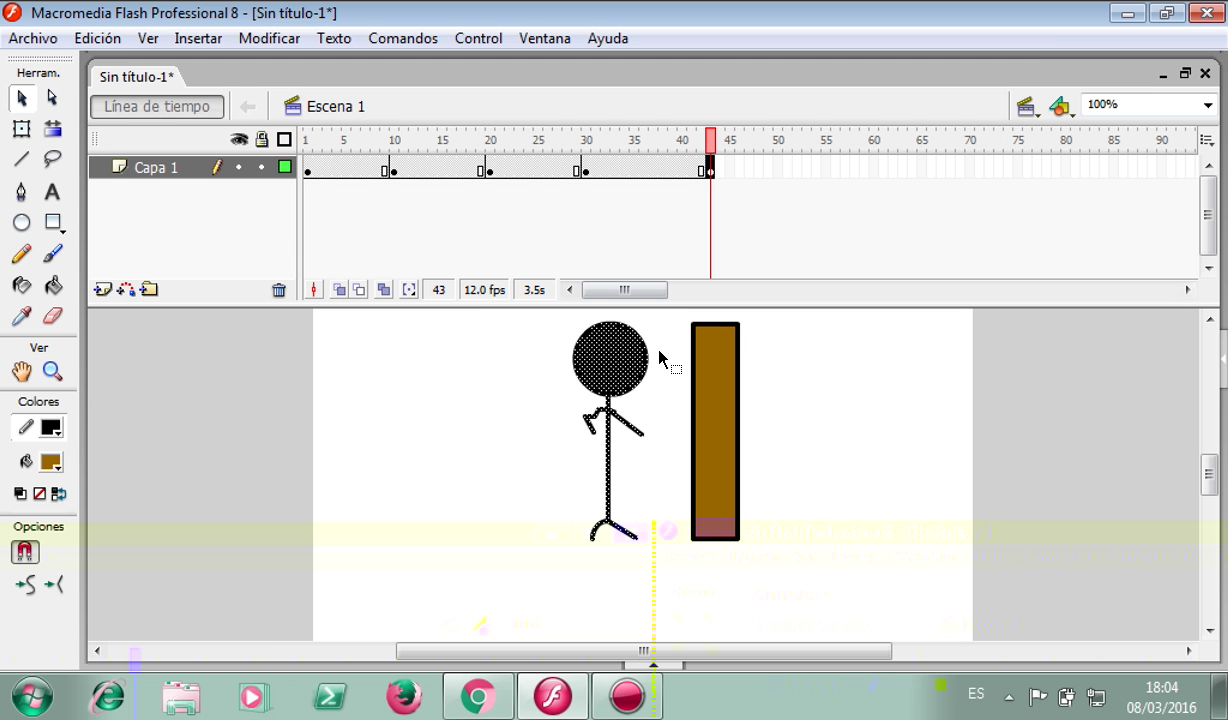
{"action": "left_click_drag", "start_coordinate": [603, 376], "coordinate": [641, 374]}
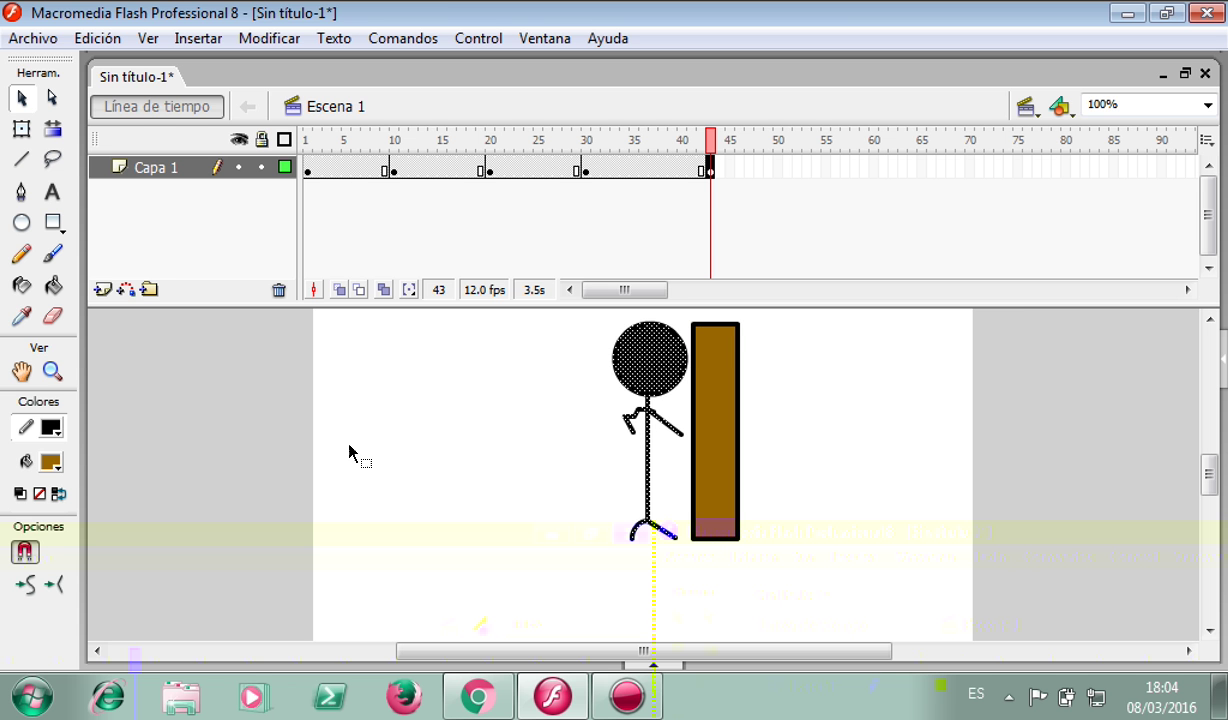
Step: On frame 43, delete the figure's right-hand arm and redraw it as a line rising to touch the brown rectangle
{"action": "left_click", "coordinate": [22, 160]}
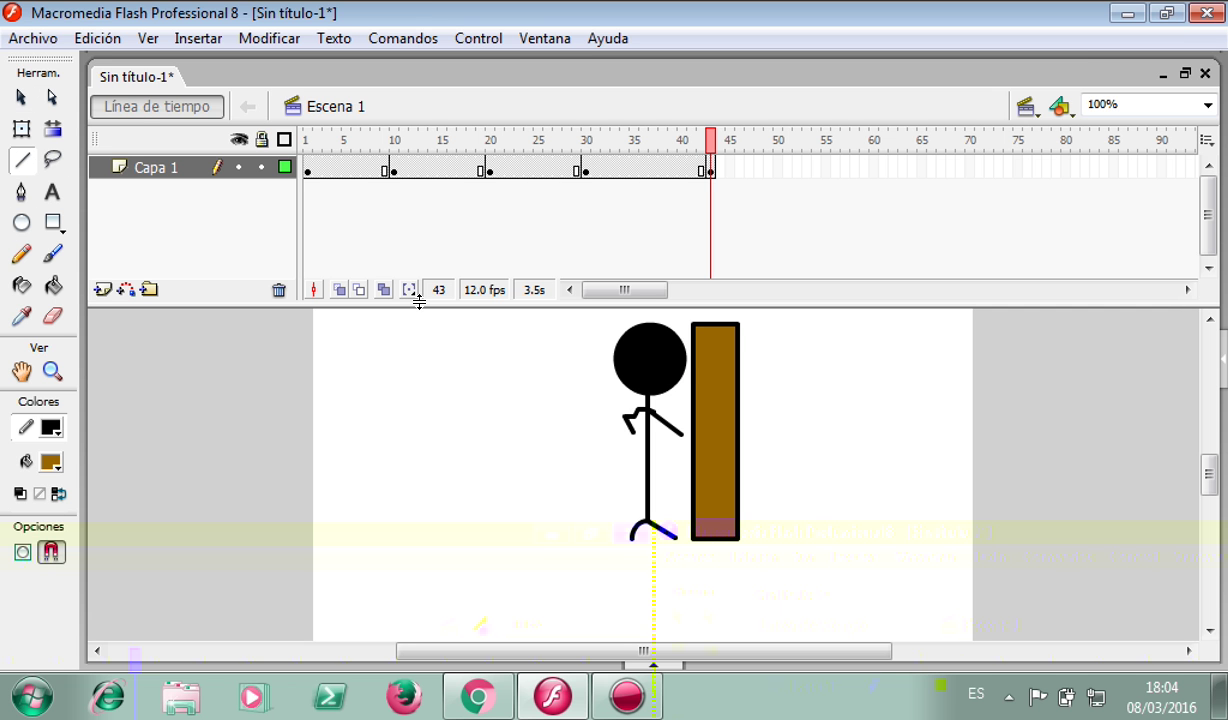
{"action": "left_click", "coordinate": [53, 160]}
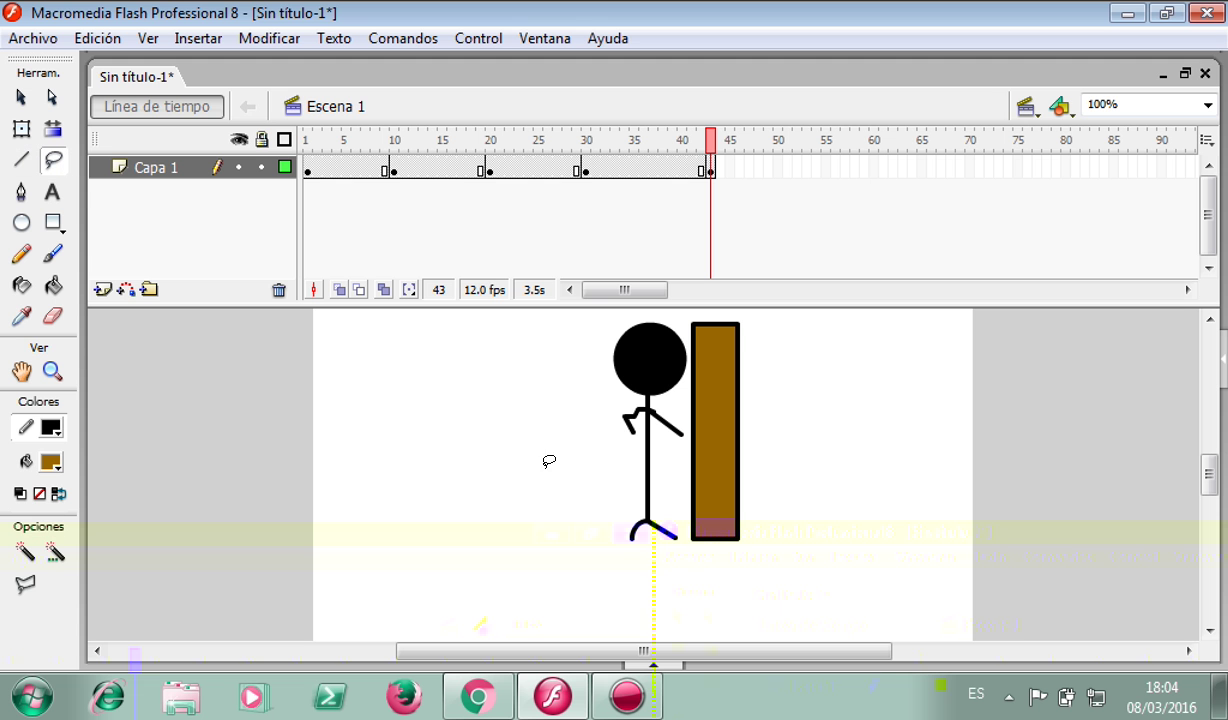
{"action": "mouse_move", "coordinate": [657, 395]}
{"action": "left_mouse_down"}
{"action": "mouse_move", "coordinate": [630, 380]}
{"action": "mouse_move", "coordinate": [684, 407]}
{"action": "mouse_move", "coordinate": [666, 433]}
{"action": "mouse_move", "coordinate": [628, 390]}
{"action": "mouse_move", "coordinate": [652, 398]}
{"action": "left_mouse_up"}
{"action": "key", "text": "Delete"}
{"action": "left_click", "coordinate": [21, 164]}
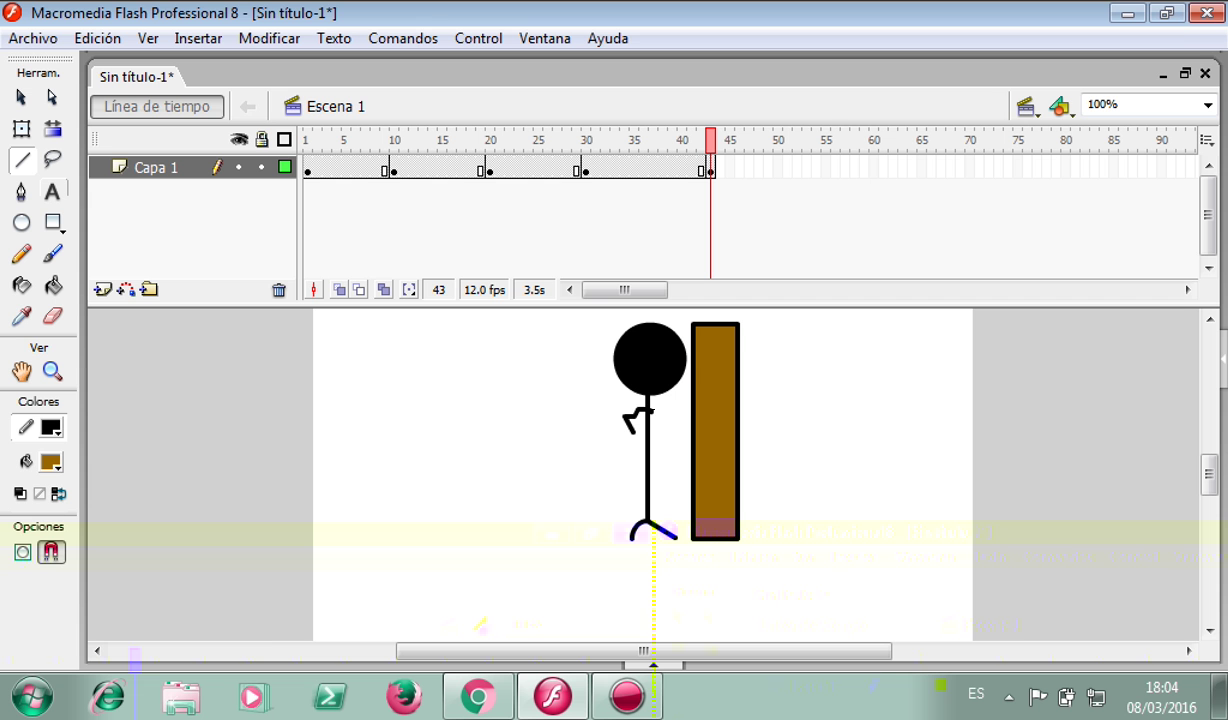
{"action": "mouse_move", "coordinate": [652, 410]}
{"action": "left_mouse_down"}
{"action": "mouse_move", "coordinate": [690, 394]}
{"action": "mouse_move", "coordinate": [679, 393]}
{"action": "left_mouse_up"}
Step: On frame 43, delete the figure's curved left-hand leg and redraw it as a bent leg with the Pencil tool
{"action": "left_click", "coordinate": [21, 97]}
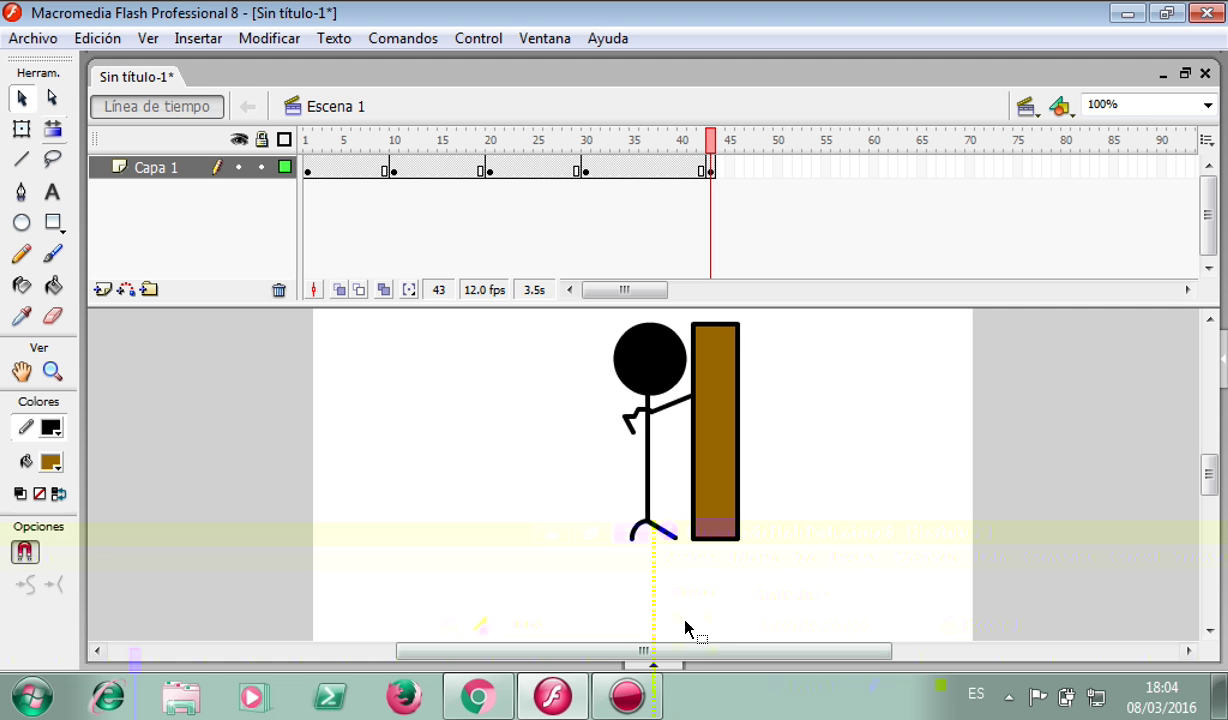
{"action": "left_click_drag", "start_coordinate": [626, 549], "coordinate": [646, 522]}
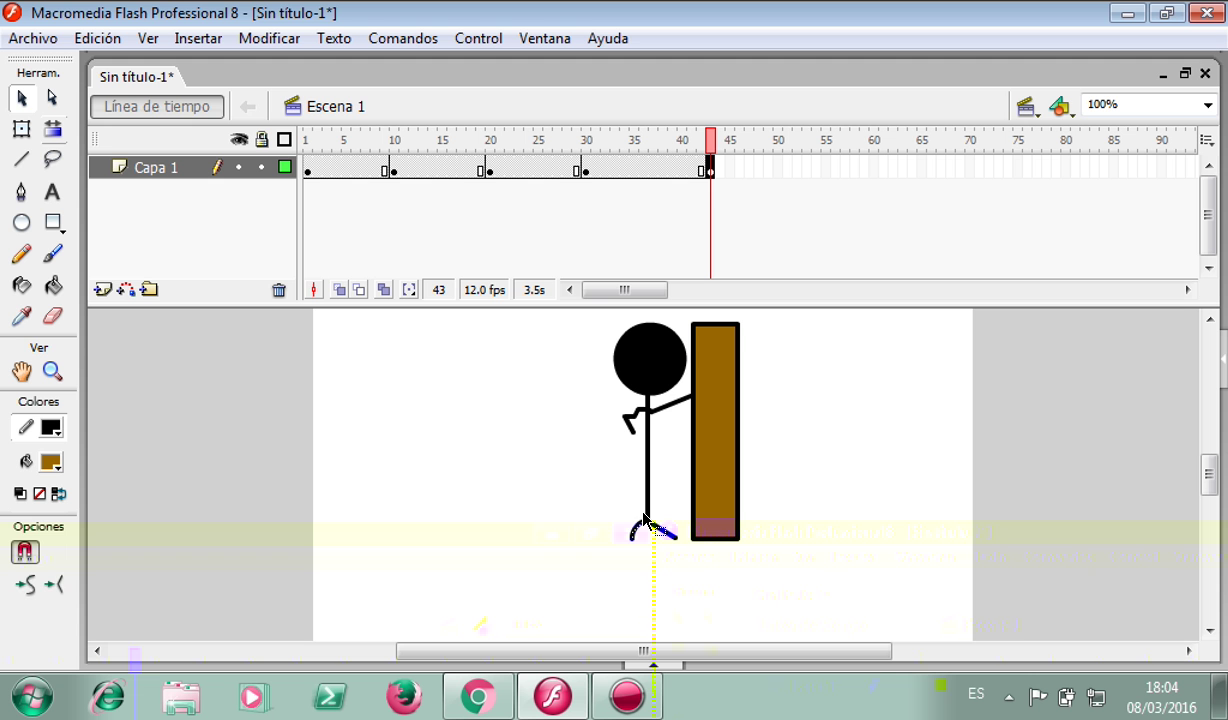
{"action": "key", "text": "Delete"}
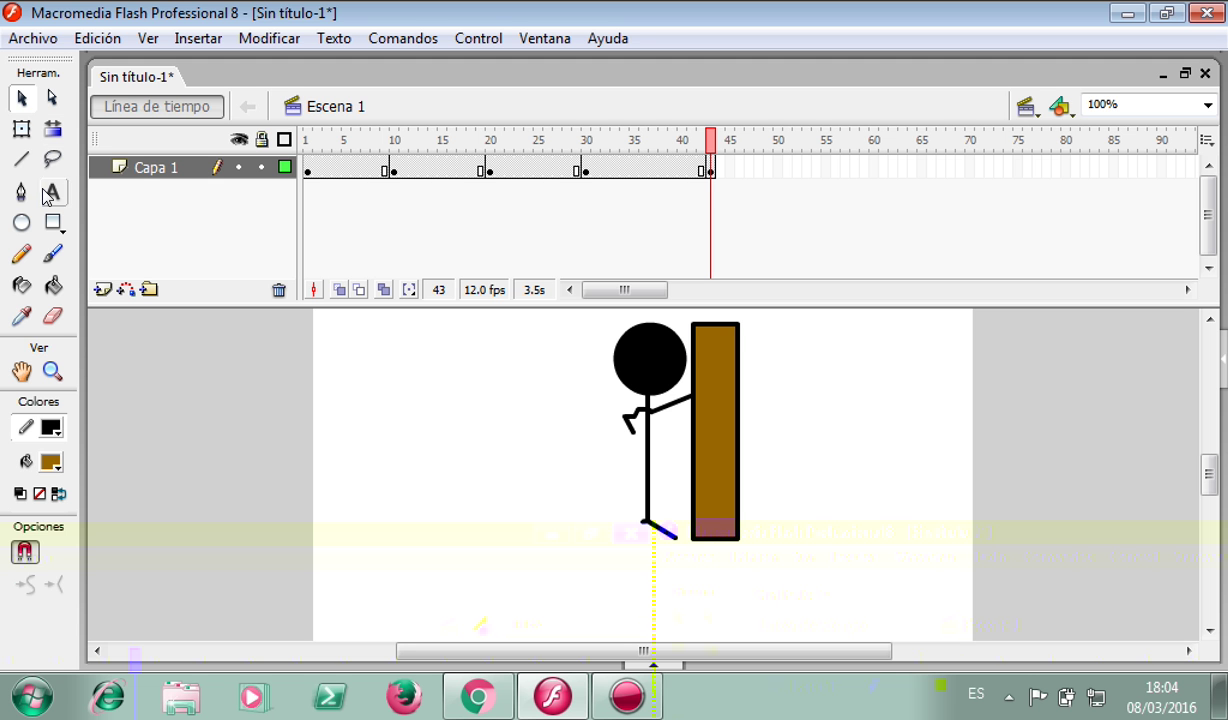
{"action": "left_click", "coordinate": [21, 256]}
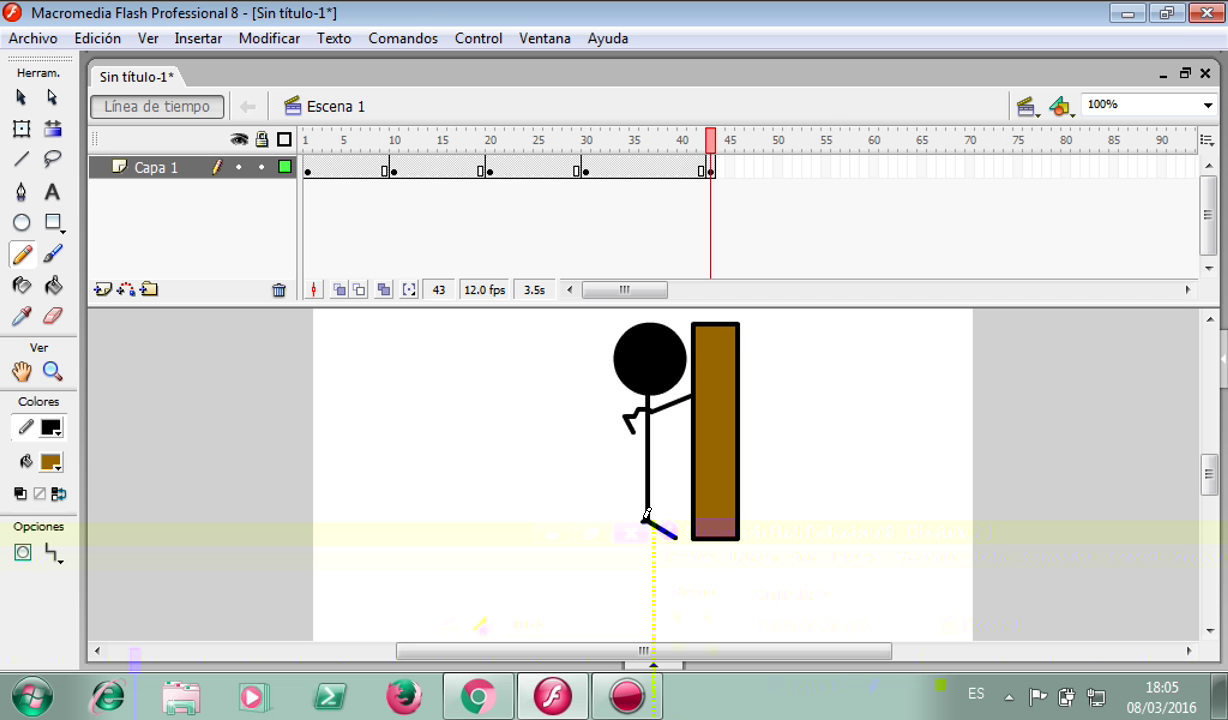
{"action": "left_click_drag", "start_coordinate": [646, 516], "coordinate": [628, 545]}
Step: Extend Capa 1 by inserting a regular frame at frame 54
{"action": "left_click", "coordinate": [818, 169]}
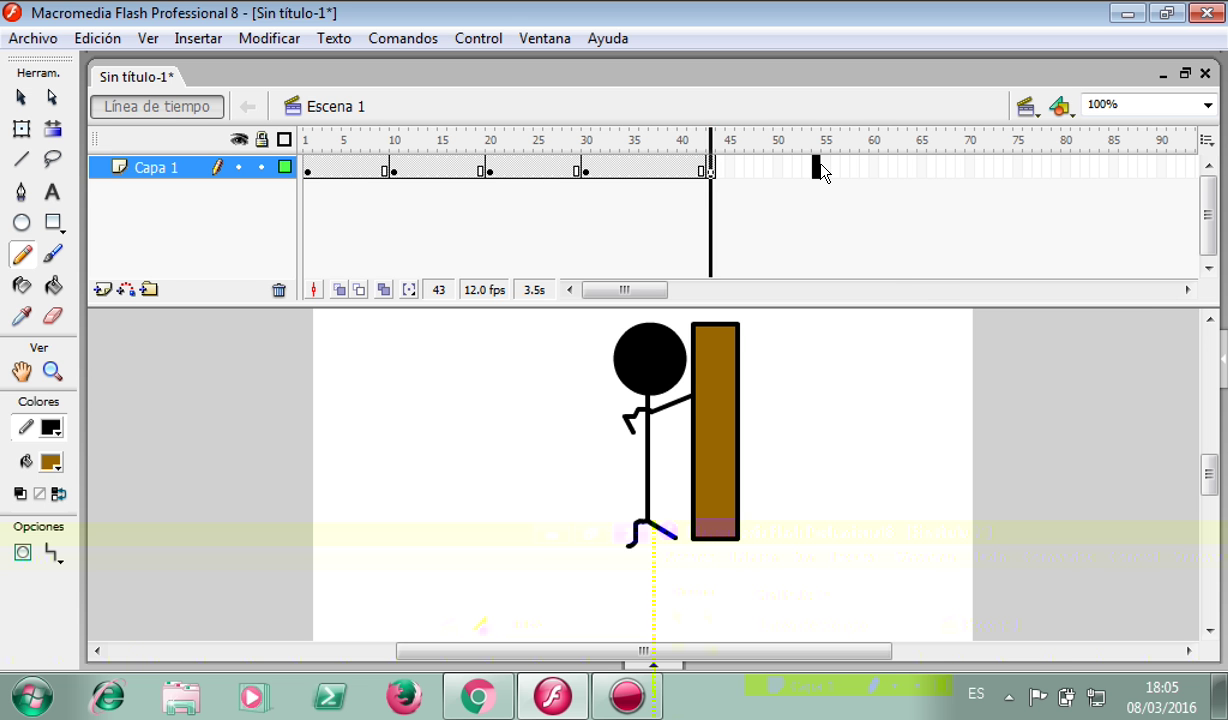
{"action": "right_click", "coordinate": [821, 167]}
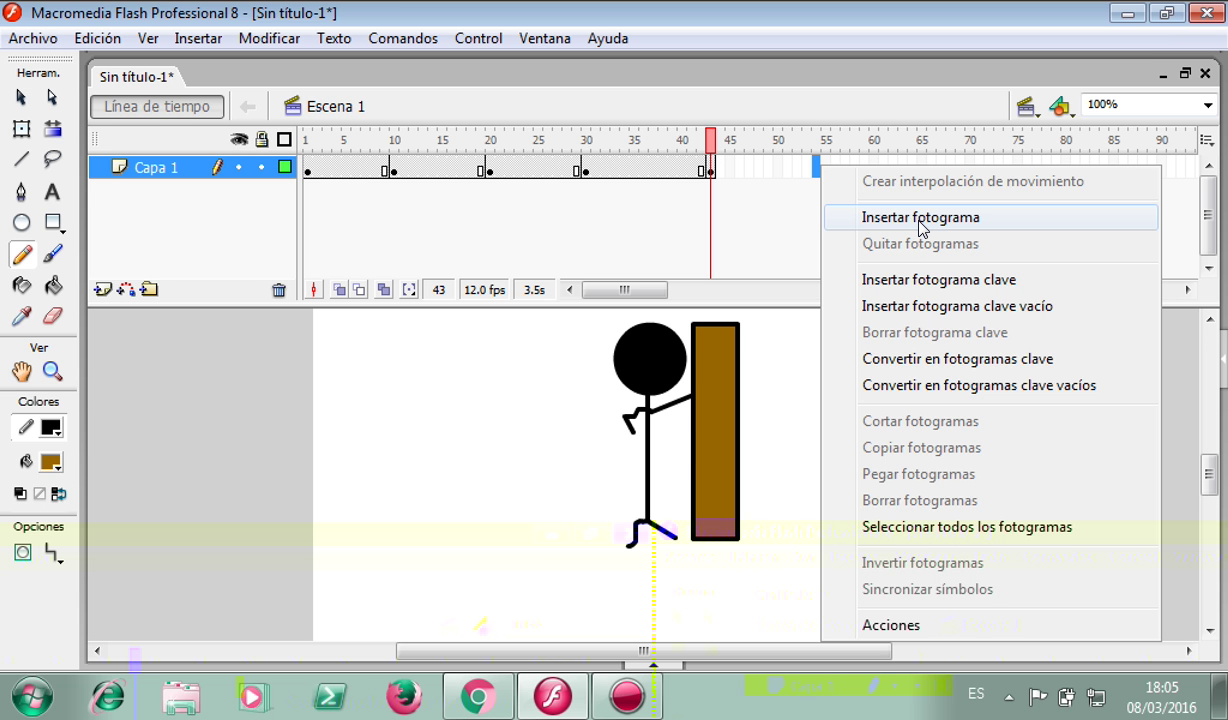
{"action": "left_click", "coordinate": [920, 218]}
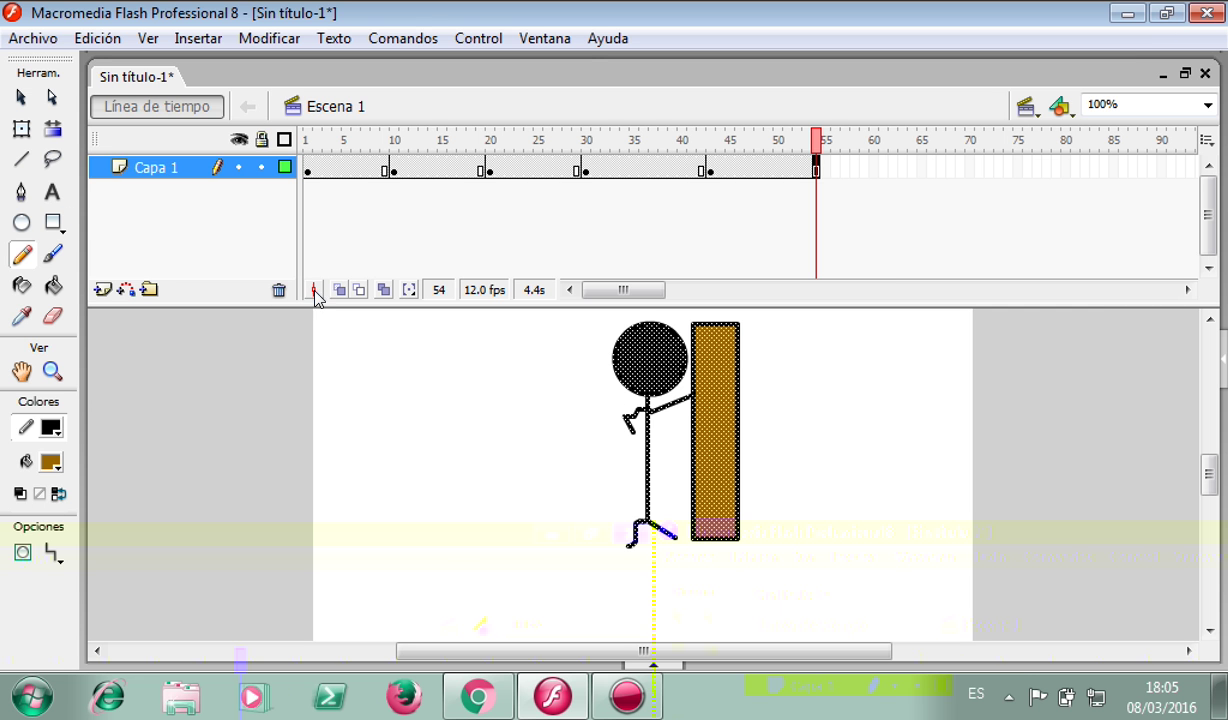
Step: At frame 54, select the stick figure without the brown rectangle and delete it
{"action": "left_click", "coordinate": [465, 552]}
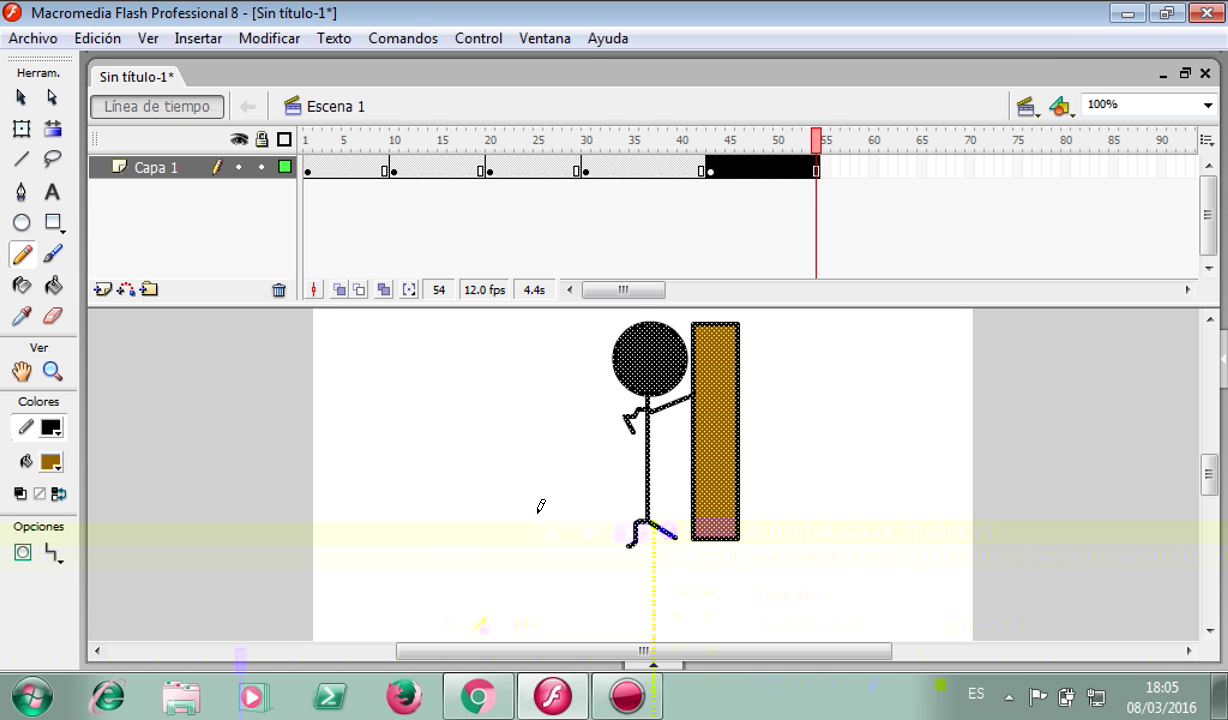
{"action": "key", "text": "v"}
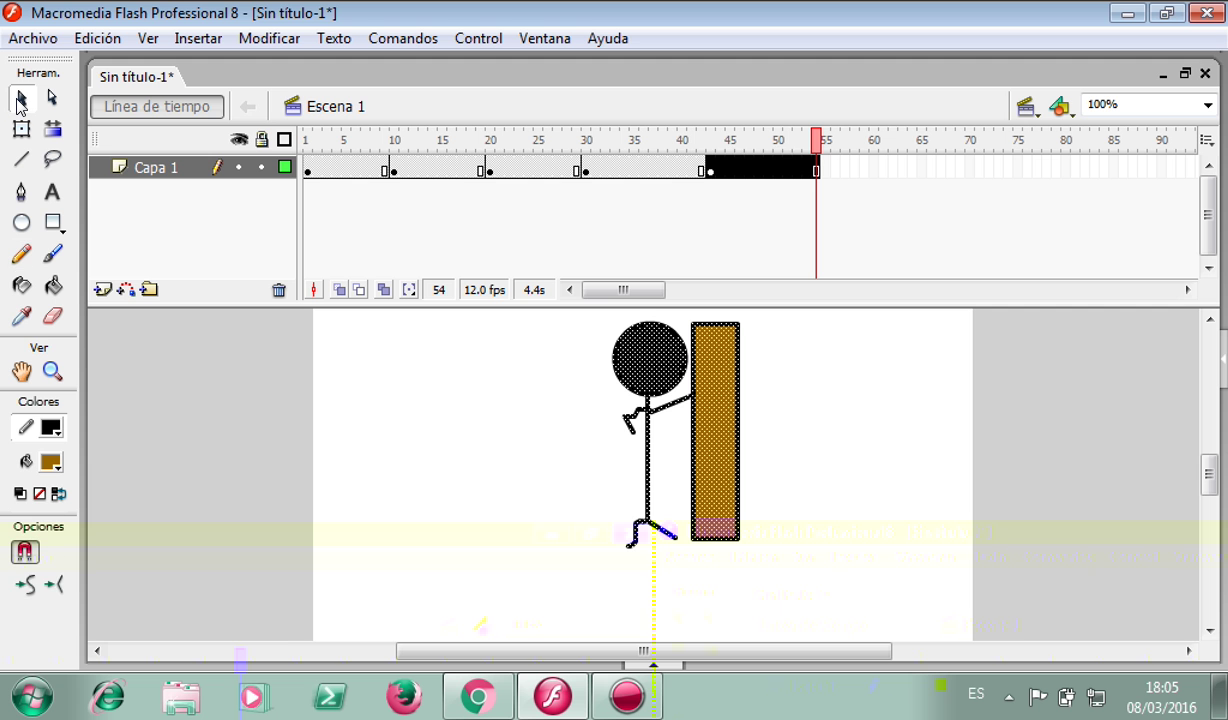
{"action": "left_click", "coordinate": [430, 414]}
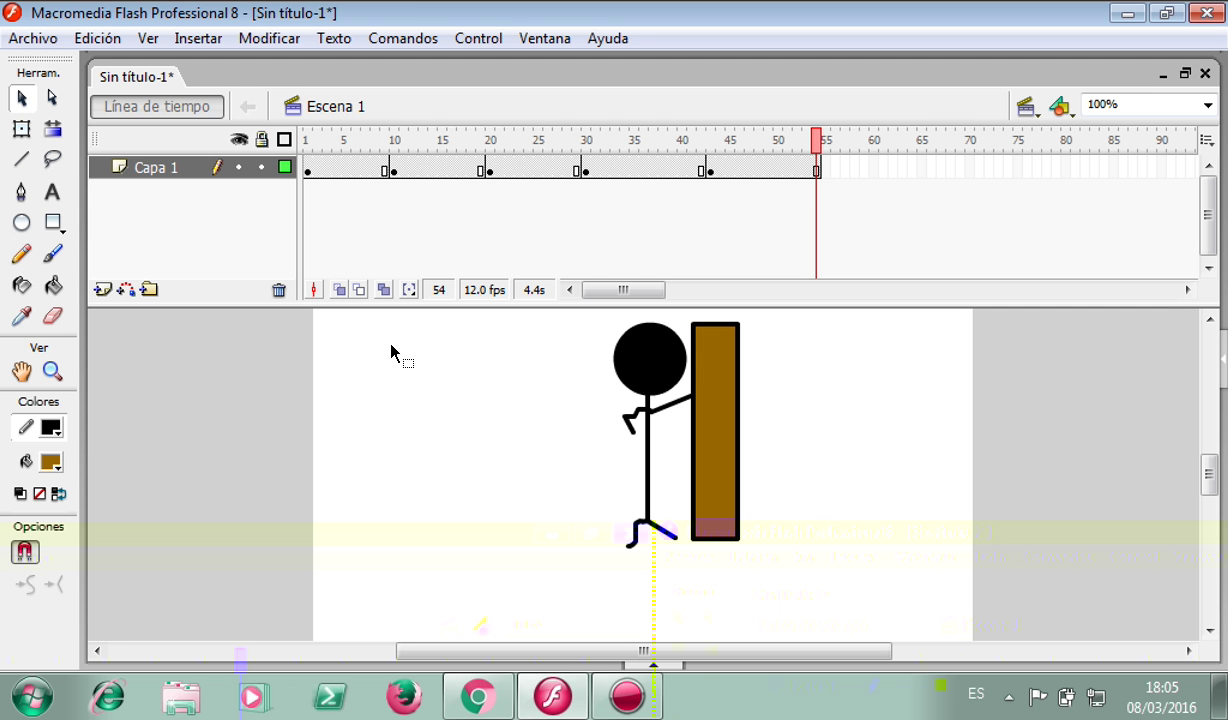
{"action": "mouse_move", "coordinate": [680, 556]}
{"action": "left_mouse_down"}
{"action": "mouse_move", "coordinate": [640, 515]}
{"action": "mouse_move", "coordinate": [590, 300]}
{"action": "left_mouse_up"}
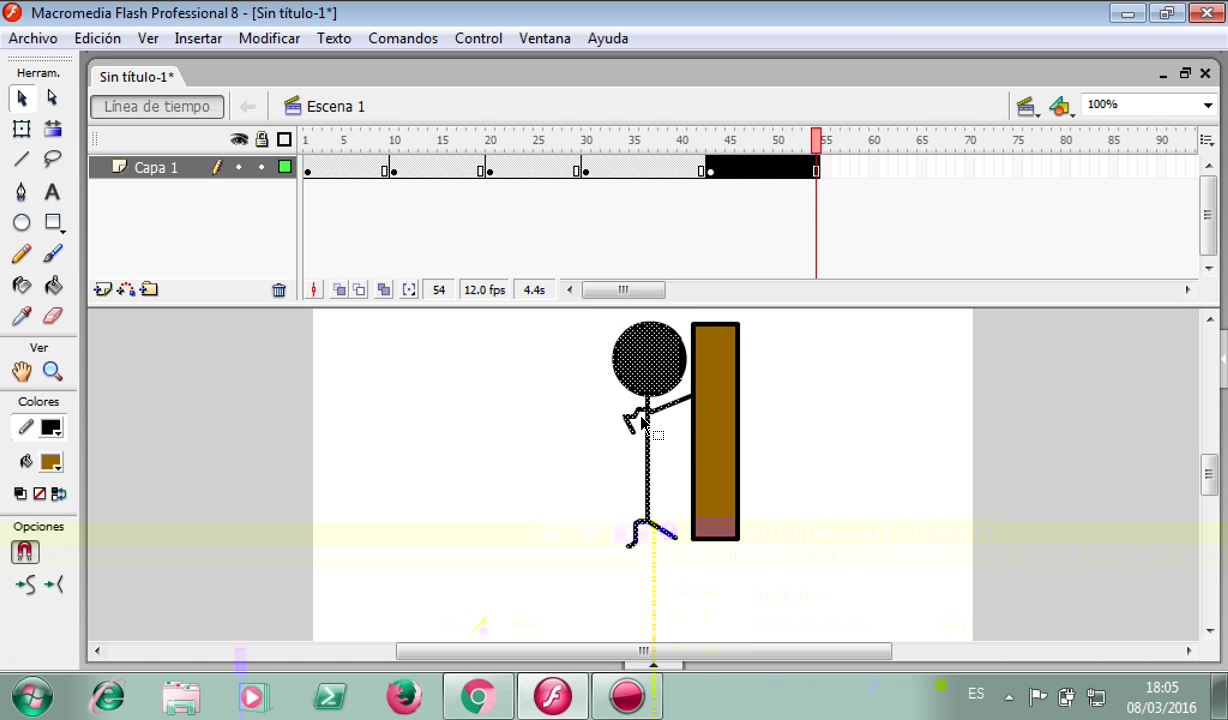
{"action": "key", "text": "Delete"}
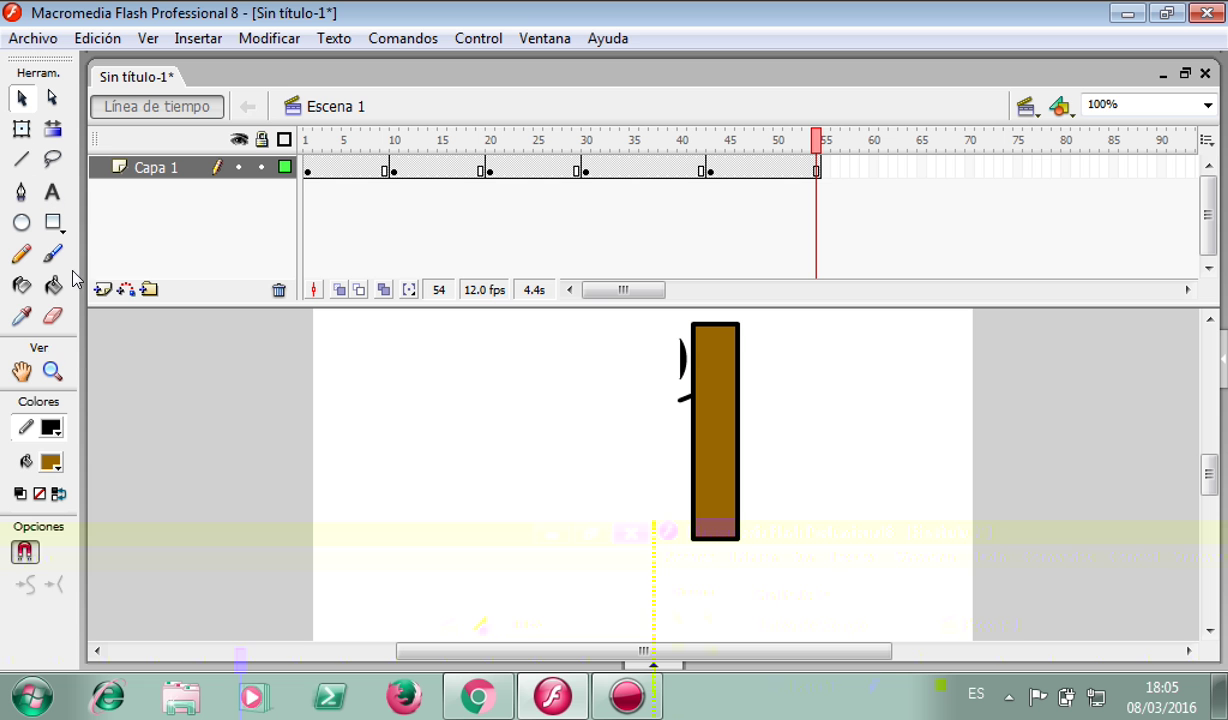
Step: Erase the leftover pieces of the head and arm beside the brown rectangle, and activate the Rectangle tool
{"action": "left_click", "coordinate": [51, 317]}
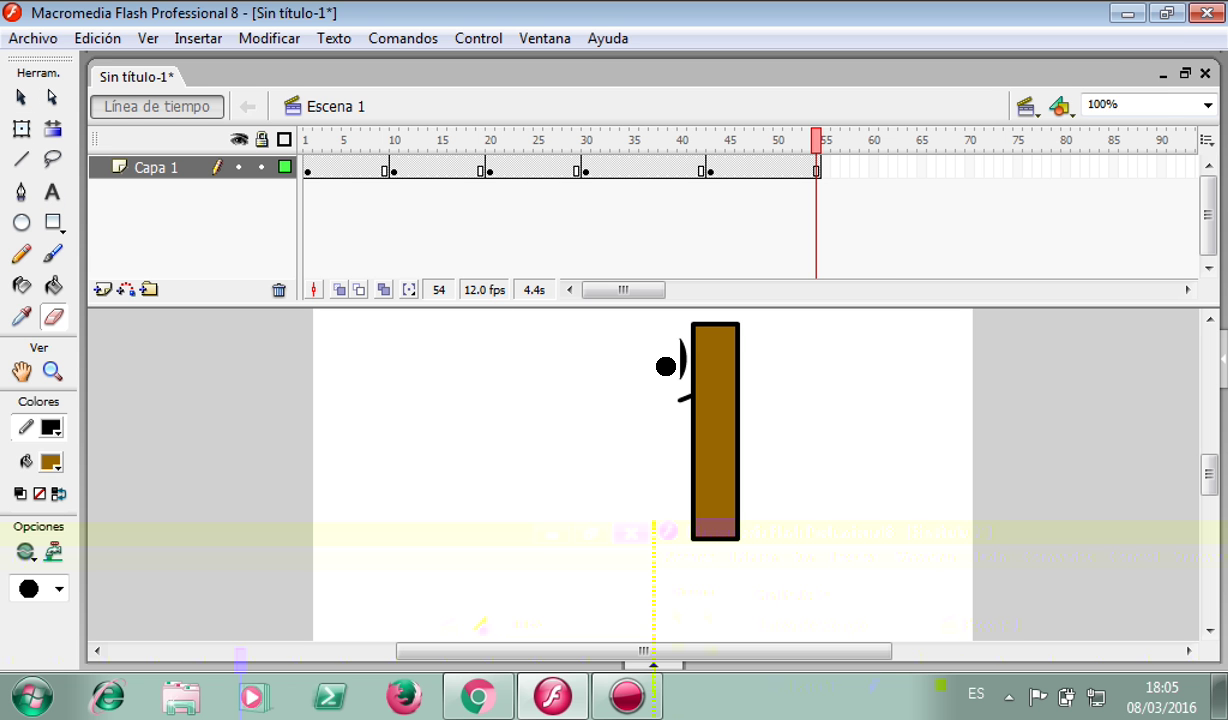
{"action": "left_click_drag", "start_coordinate": [666, 351], "coordinate": [669, 337]}
{"action": "left_click_drag", "start_coordinate": [673, 381], "coordinate": [674, 405]}
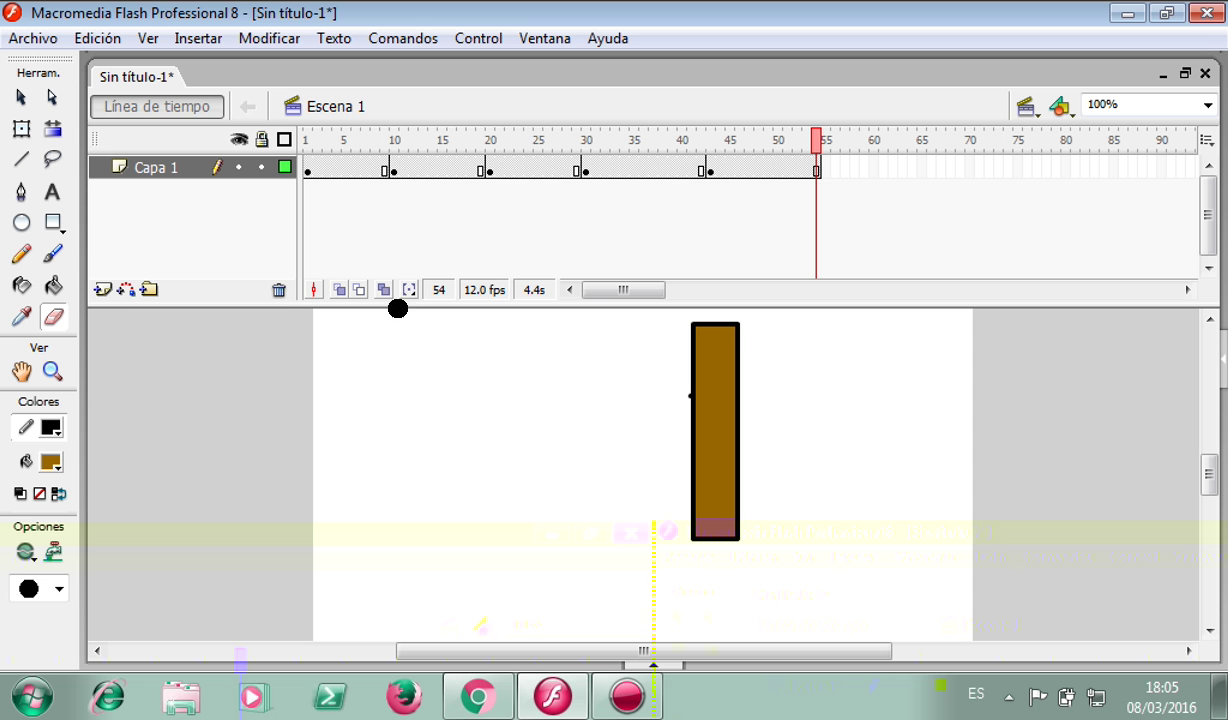
{"action": "left_click", "coordinate": [55, 224]}
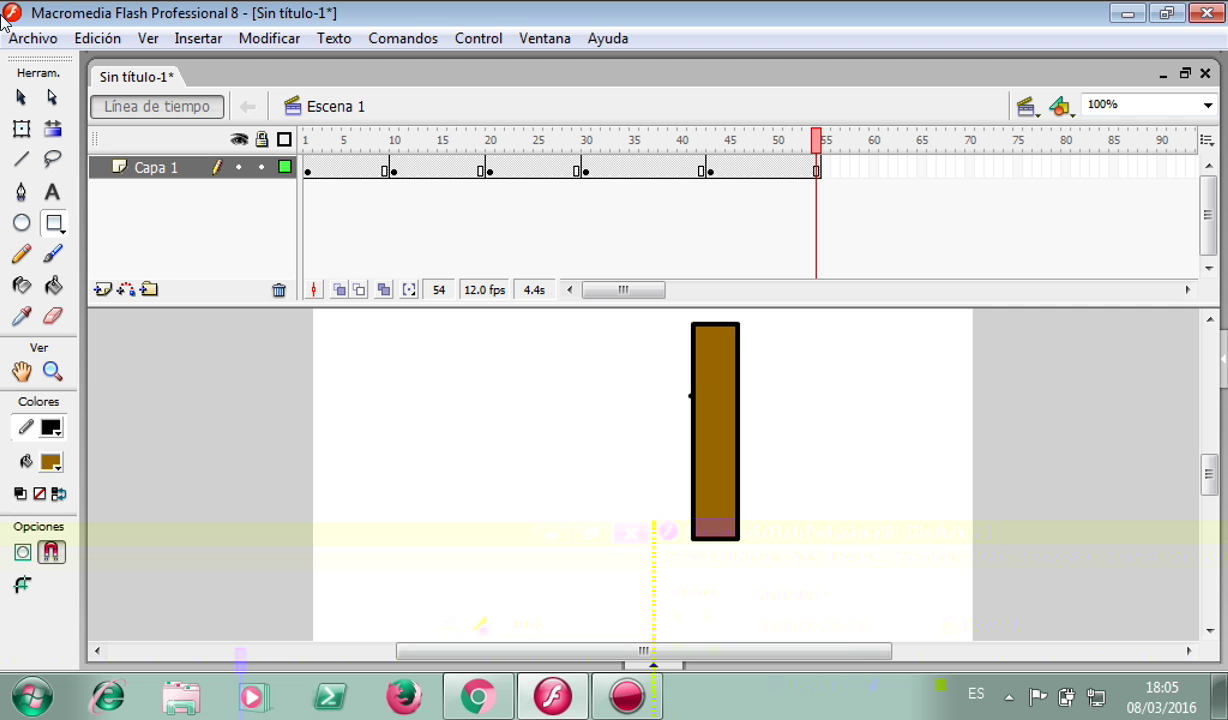
Step: Delete the tall brown rectangle and draw two shorter upright brown rectangles, the second lower and farther right
{"action": "left_click", "coordinate": [18, 101]}
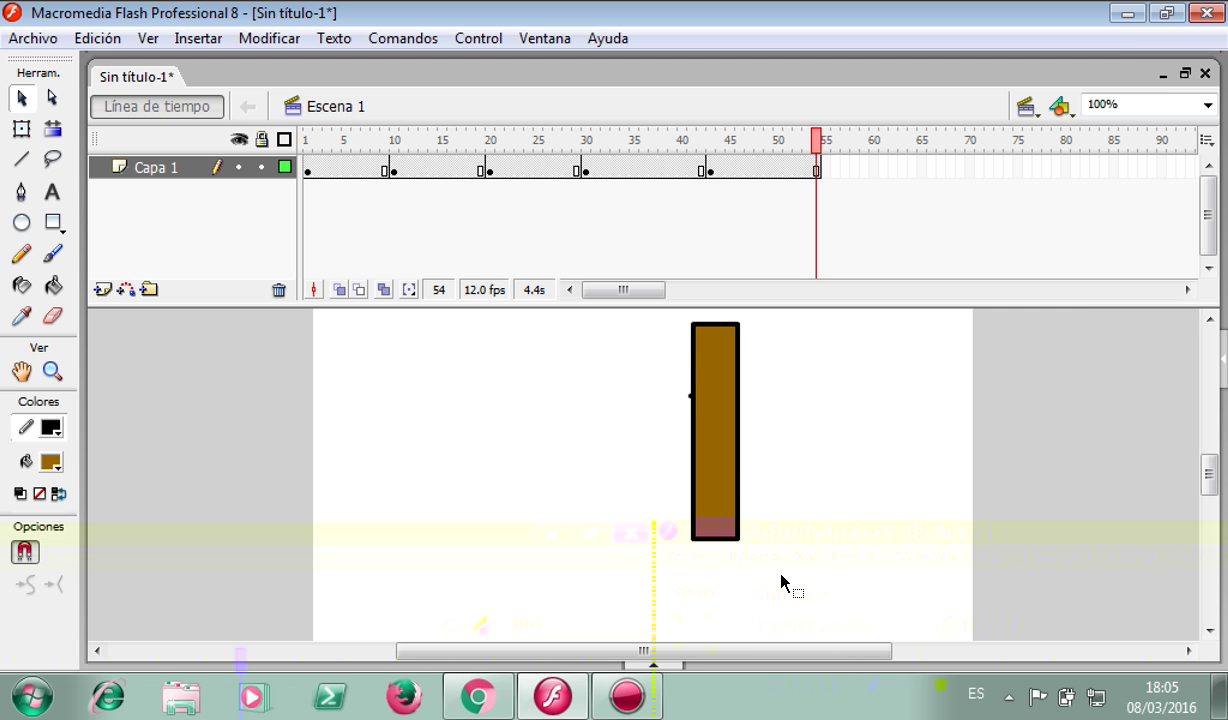
{"action": "key", "text": "Delete"}
{"action": "left_click", "coordinate": [54, 224]}
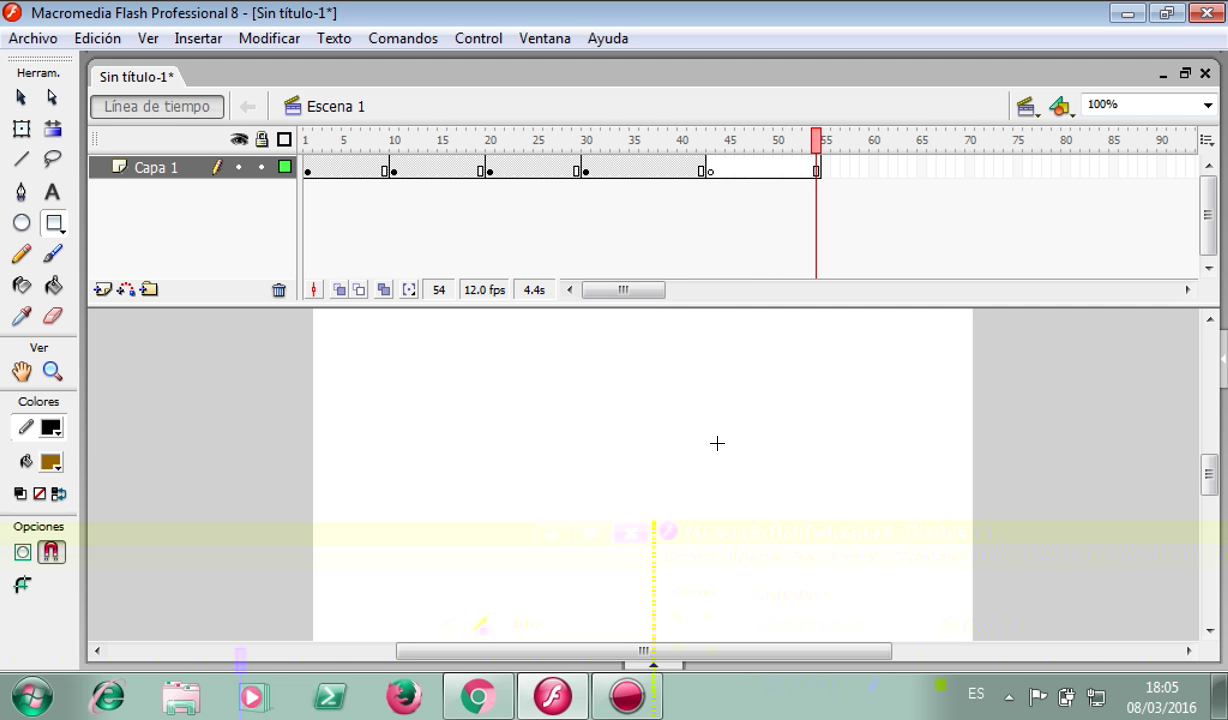
{"action": "left_click_drag", "start_coordinate": [719, 463], "coordinate": [677, 367]}
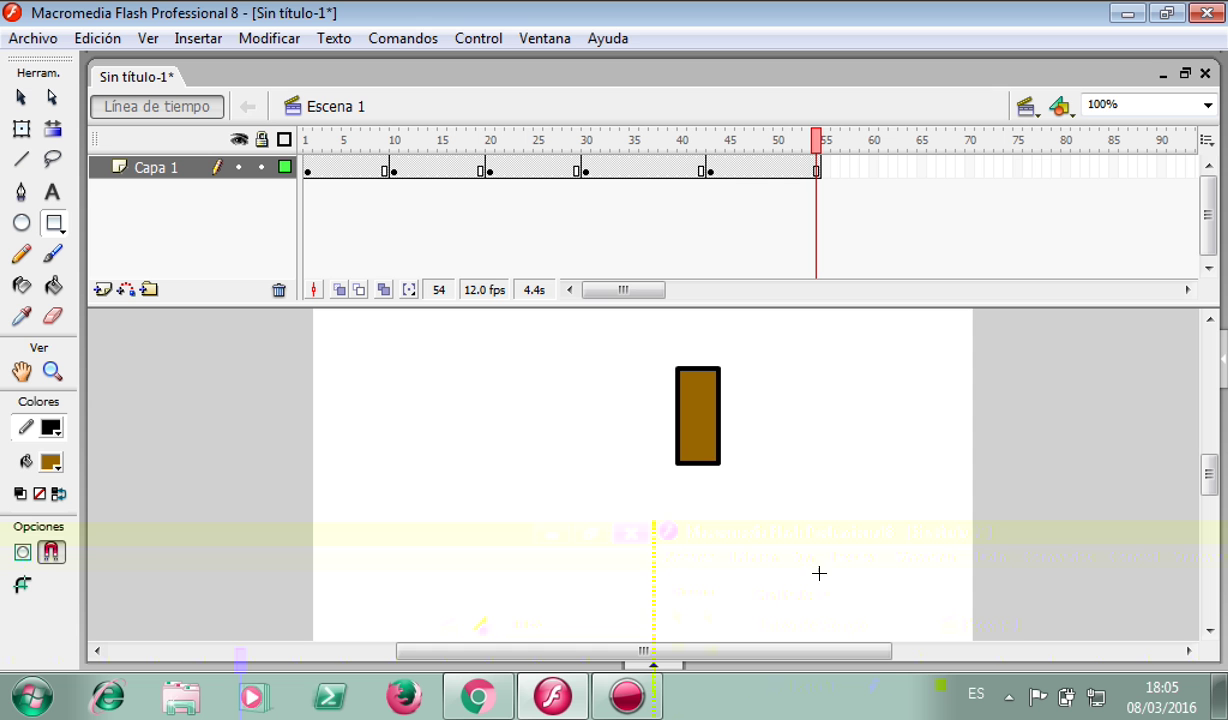
{"action": "left_click_drag", "start_coordinate": [812, 546], "coordinate": [853, 455]}
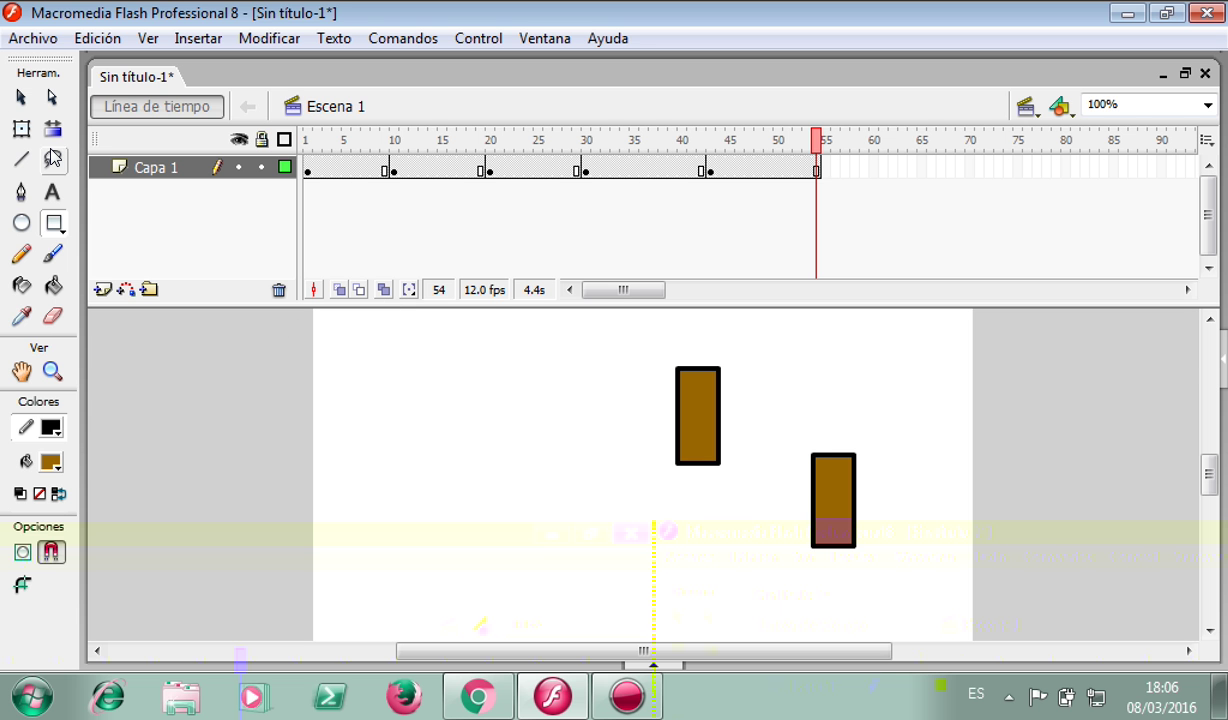
Step: Select the lower brown rectangle with the Lasso and rotate it clockwise by about 45° using Free Transform
{"action": "left_click", "coordinate": [53, 157]}
{"action": "mouse_move", "coordinate": [855, 410]}
{"action": "left_mouse_down"}
{"action": "mouse_move", "coordinate": [726, 556]}
{"action": "mouse_move", "coordinate": [905, 407]}
{"action": "mouse_move", "coordinate": [847, 406]}
{"action": "left_mouse_up"}
{"action": "left_click", "coordinate": [21, 130]}
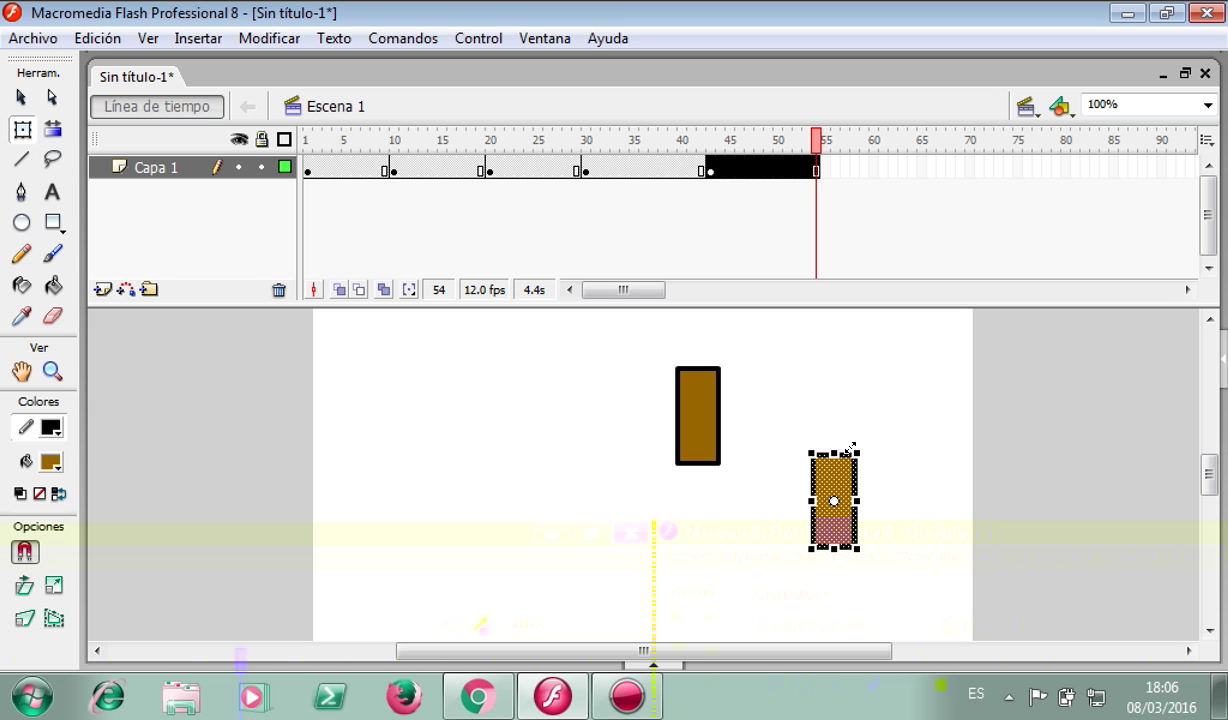
{"action": "left_click_drag", "start_coordinate": [866, 438], "coordinate": [910, 470]}
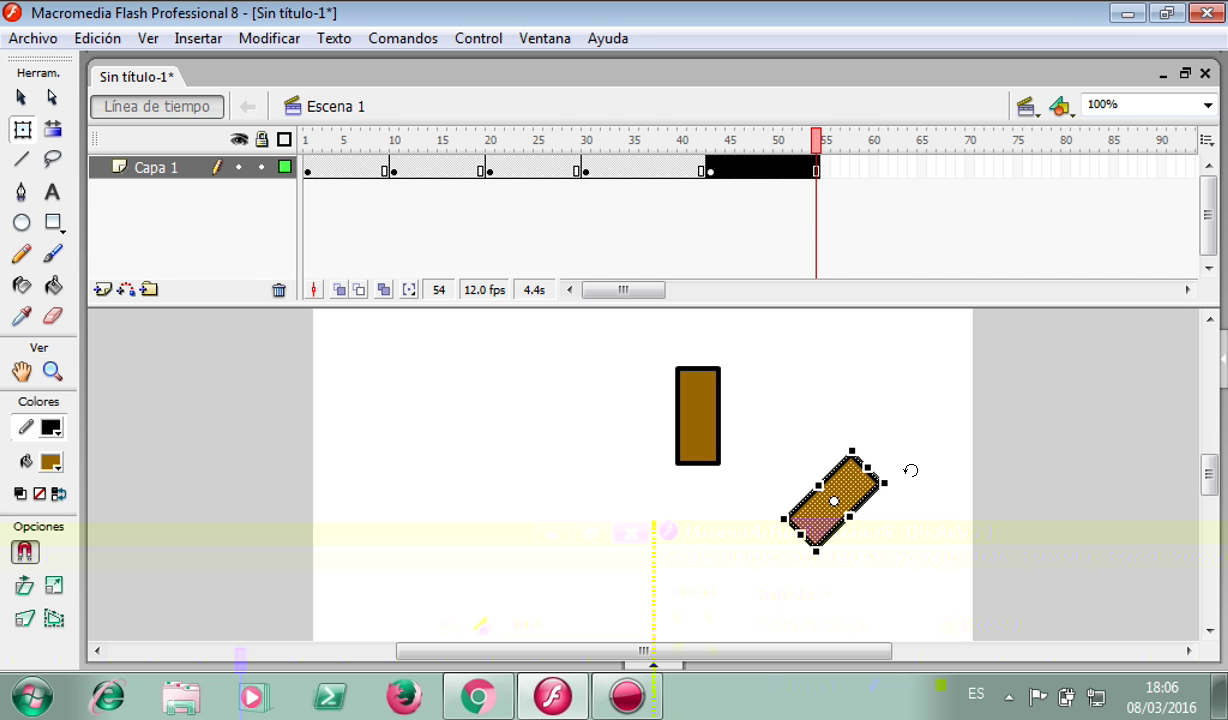
{"action": "left_click", "coordinate": [834, 418]}
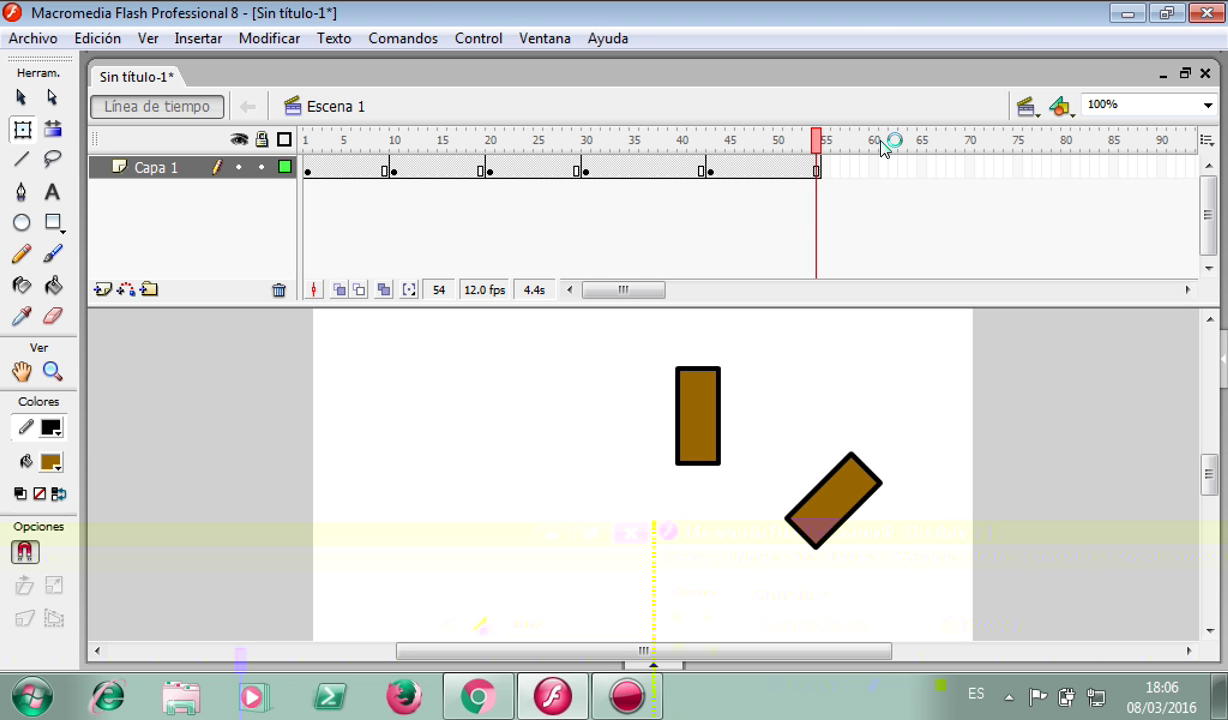
Step: Try inserting a keyframe at frame 65 of Capa 1, undoing each attempt
{"action": "left_click", "coordinate": [921, 167]}
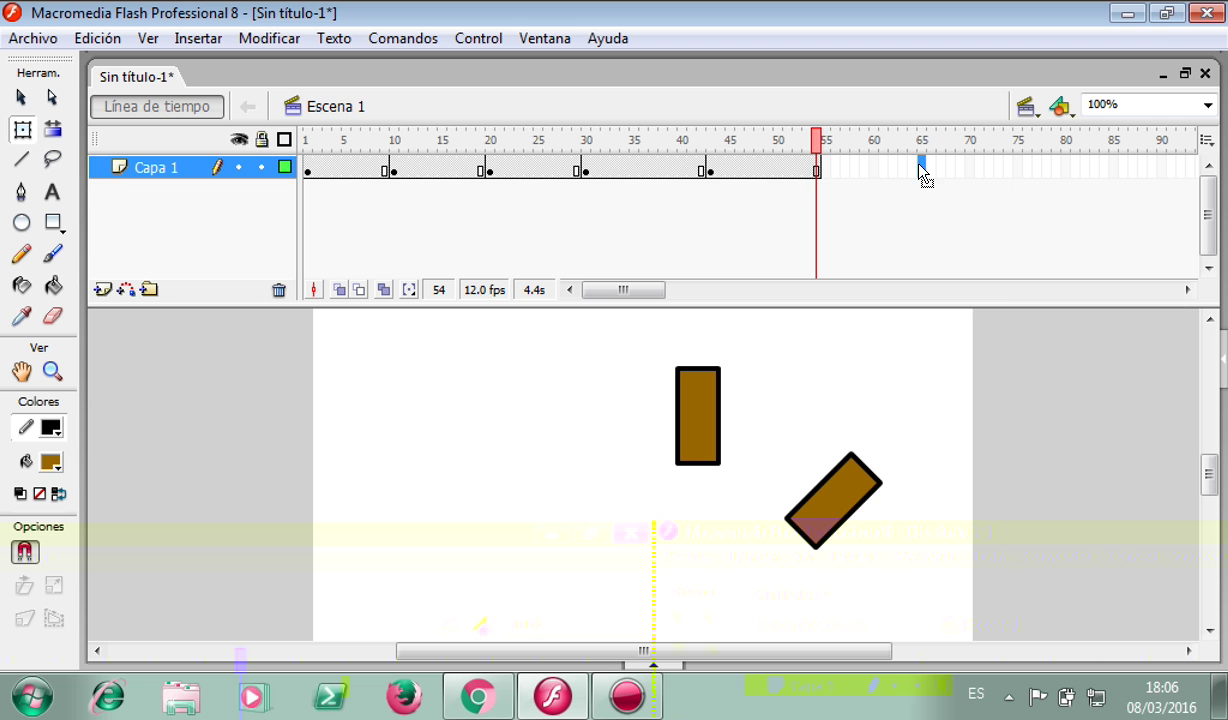
{"action": "right_click", "coordinate": [919, 166]}
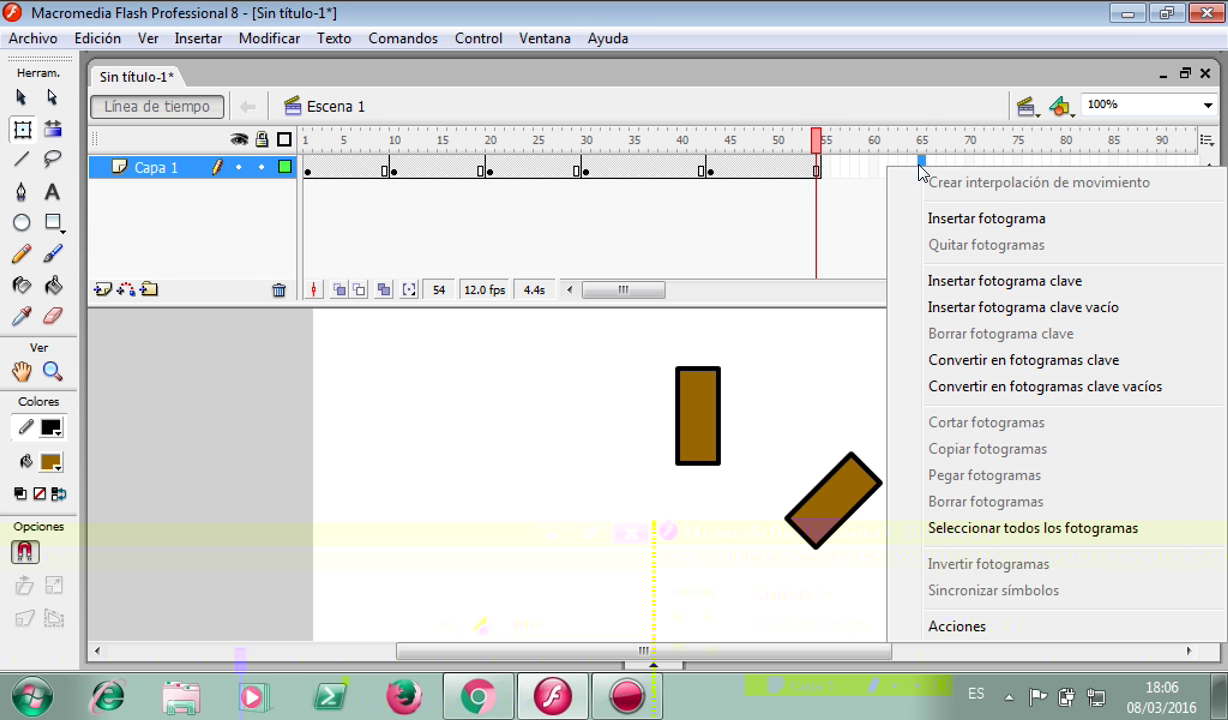
{"action": "left_click", "coordinate": [1039, 291]}
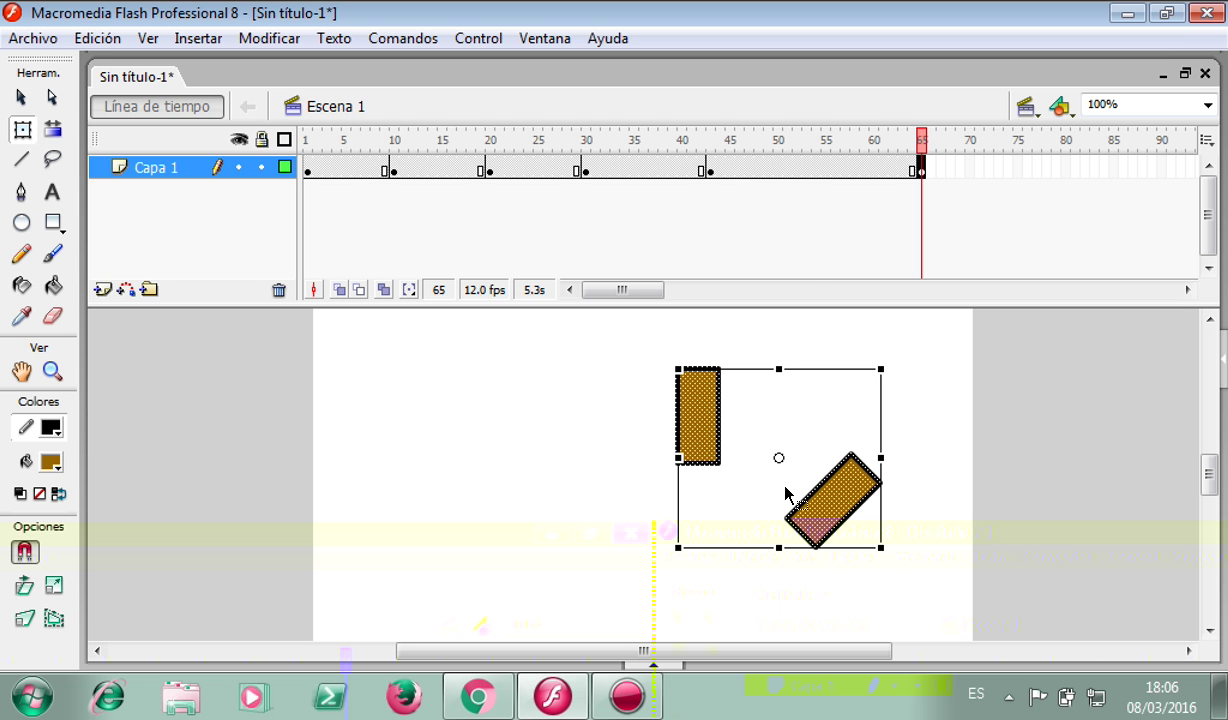
{"action": "key", "text": "ctrl+z"}
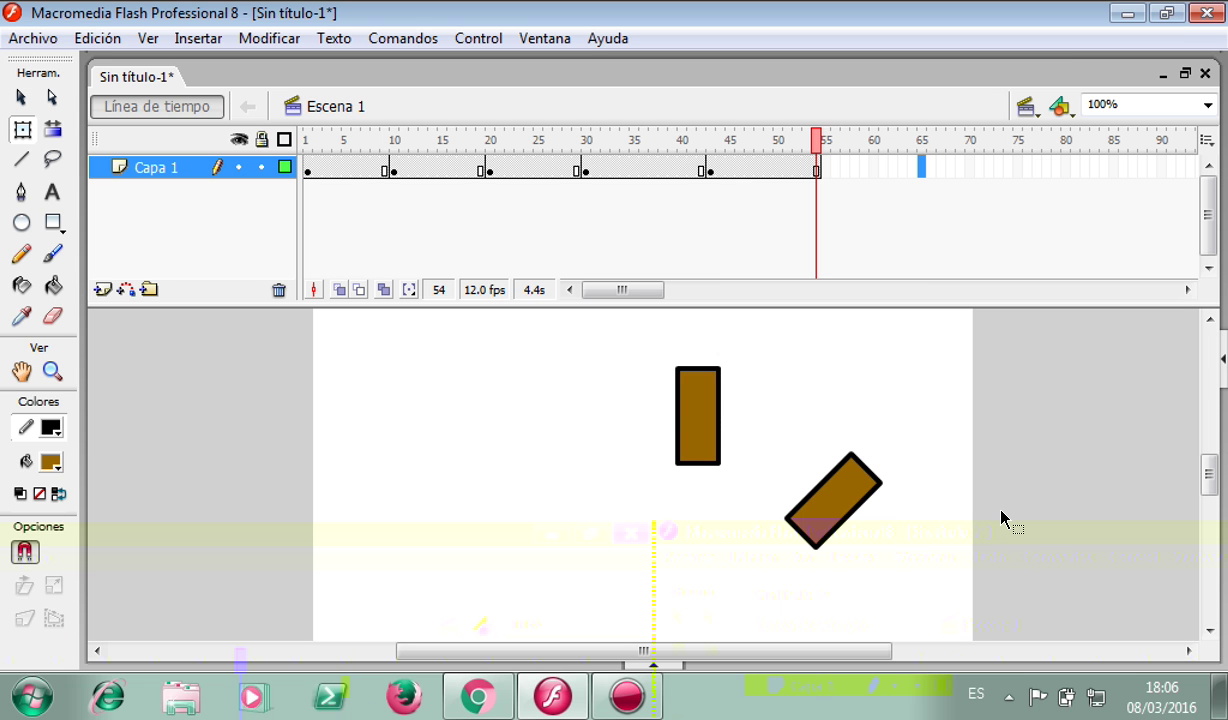
{"action": "right_click", "coordinate": [918, 163]}
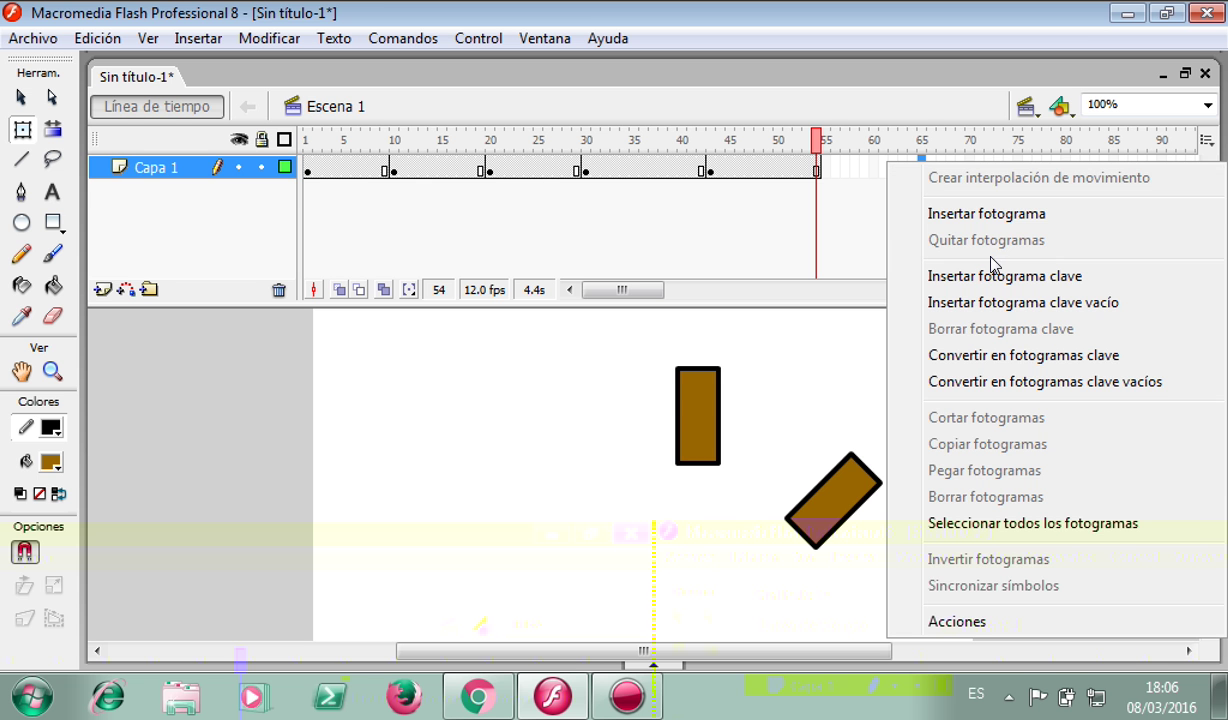
{"action": "left_click", "coordinate": [997, 276]}
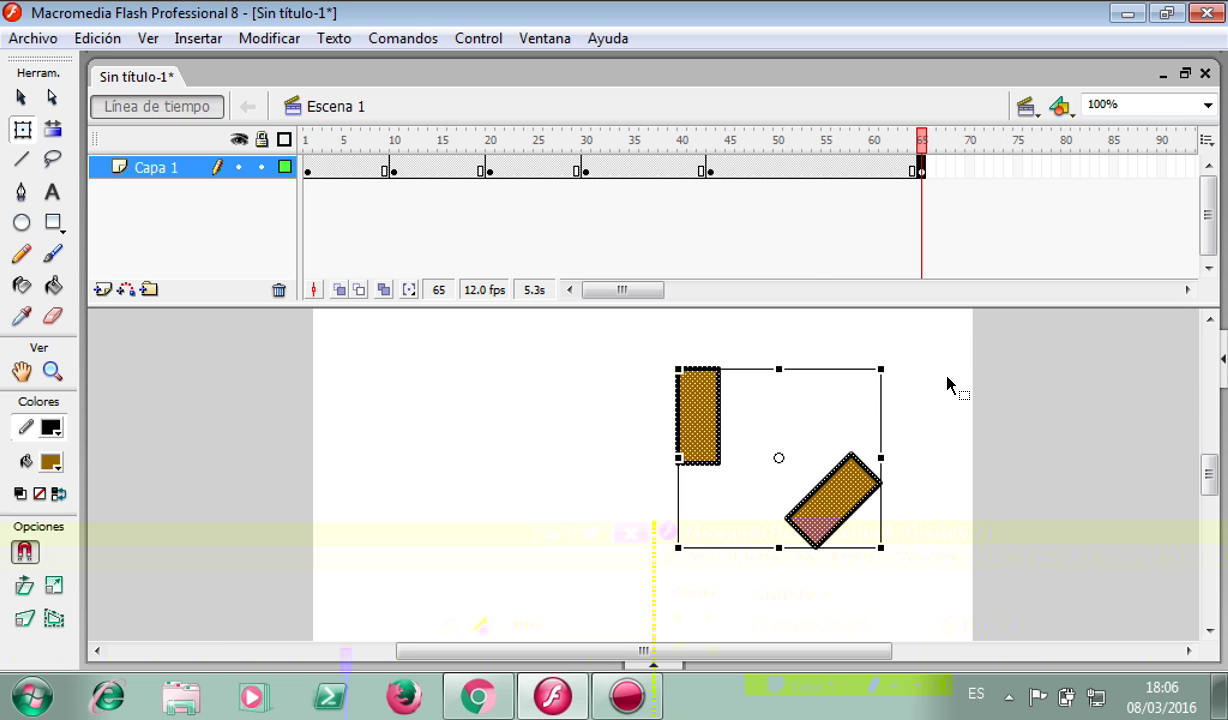
{"action": "key", "text": "ctrl+z"}
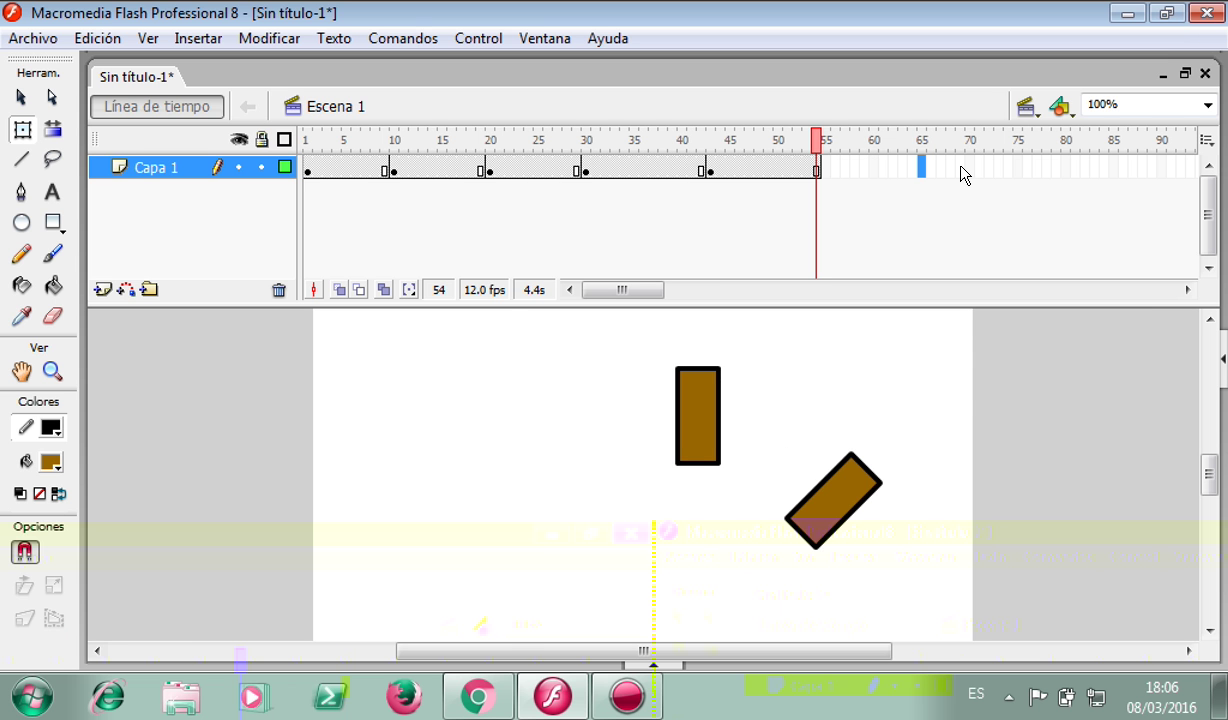
{"action": "left_click", "coordinate": [967, 170]}
{"action": "left_click", "coordinate": [818, 141]}
{"action": "left_click", "coordinate": [962, 170]}
{"action": "left_click", "coordinate": [822, 257]}
{"action": "left_click", "coordinate": [826, 141]}
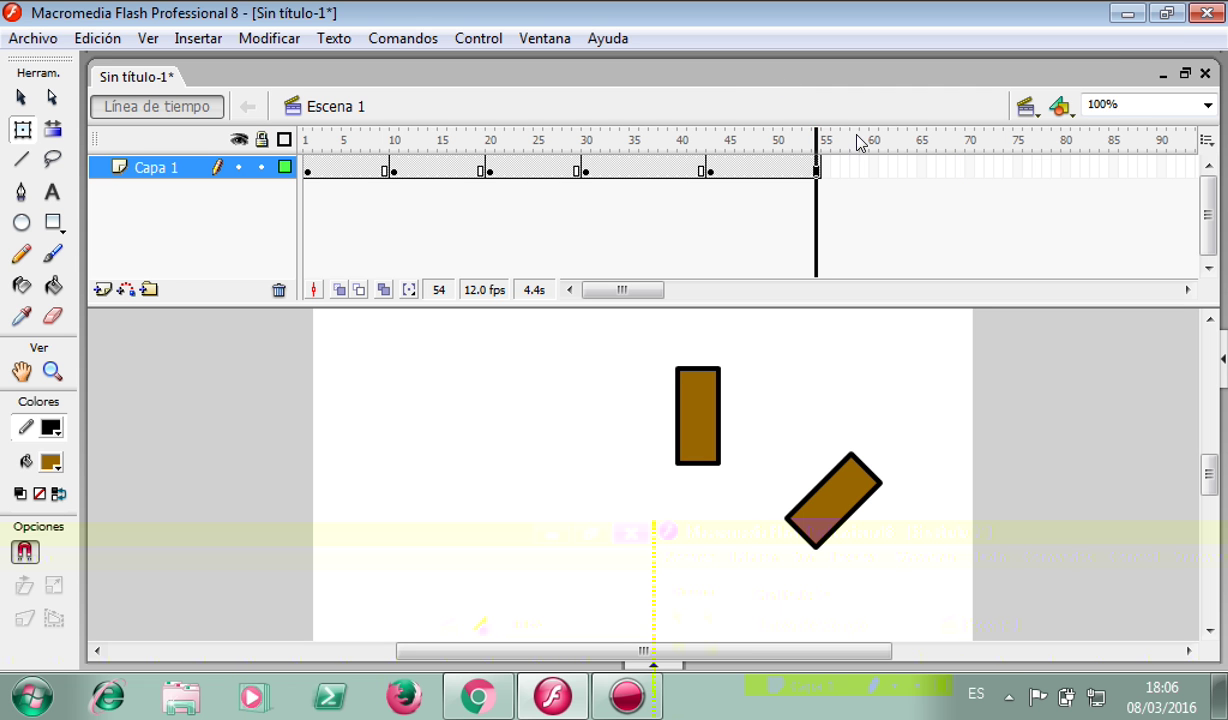
Step: Try inserting a keyframe at frame 67 of Capa 1 and undo it
{"action": "left_click", "coordinate": [940, 167]}
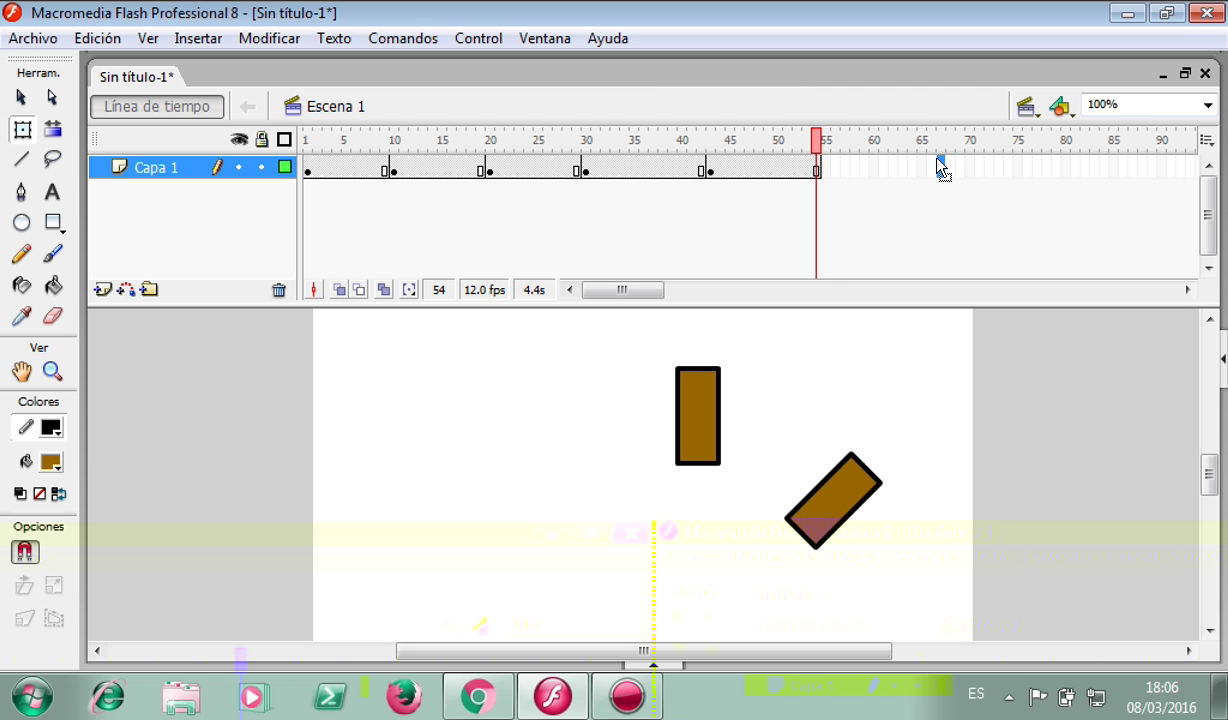
{"action": "right_click", "coordinate": [940, 167]}
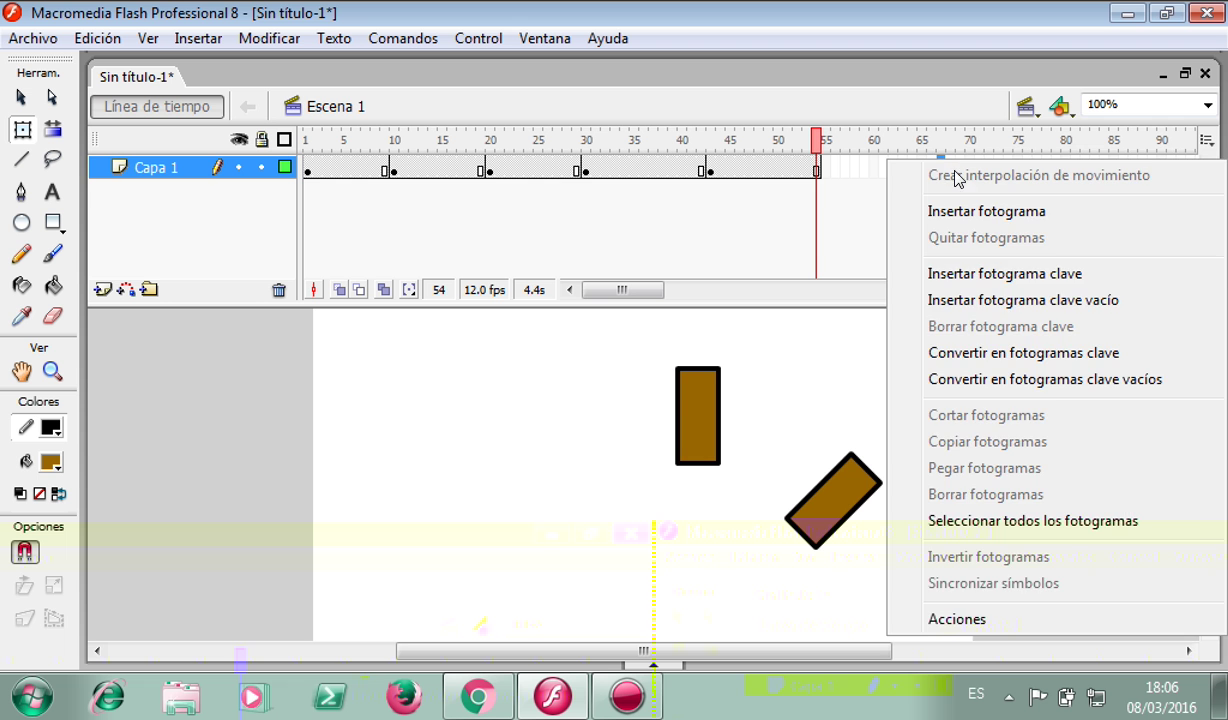
{"action": "left_click", "coordinate": [997, 275]}
{"action": "left_click_drag", "start_coordinate": [905, 140], "coordinate": [848, 168]}
{"action": "left_click", "coordinate": [848, 168]}
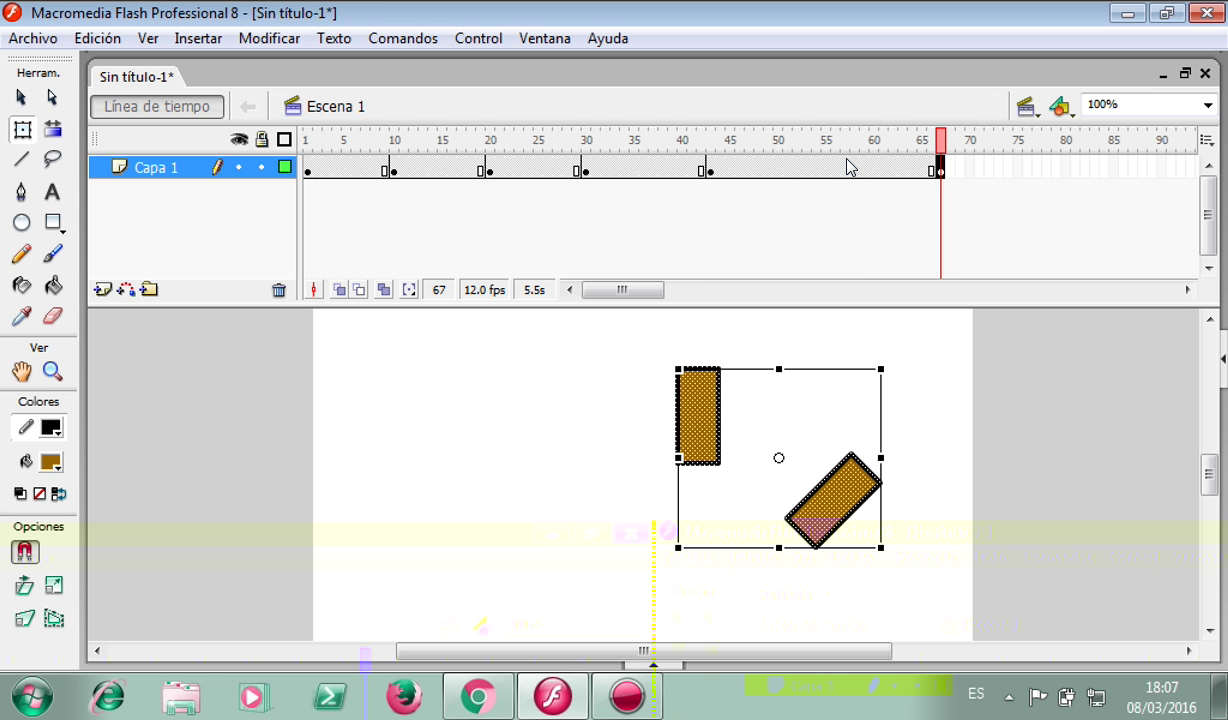
{"action": "key", "text": "shift+F5"}
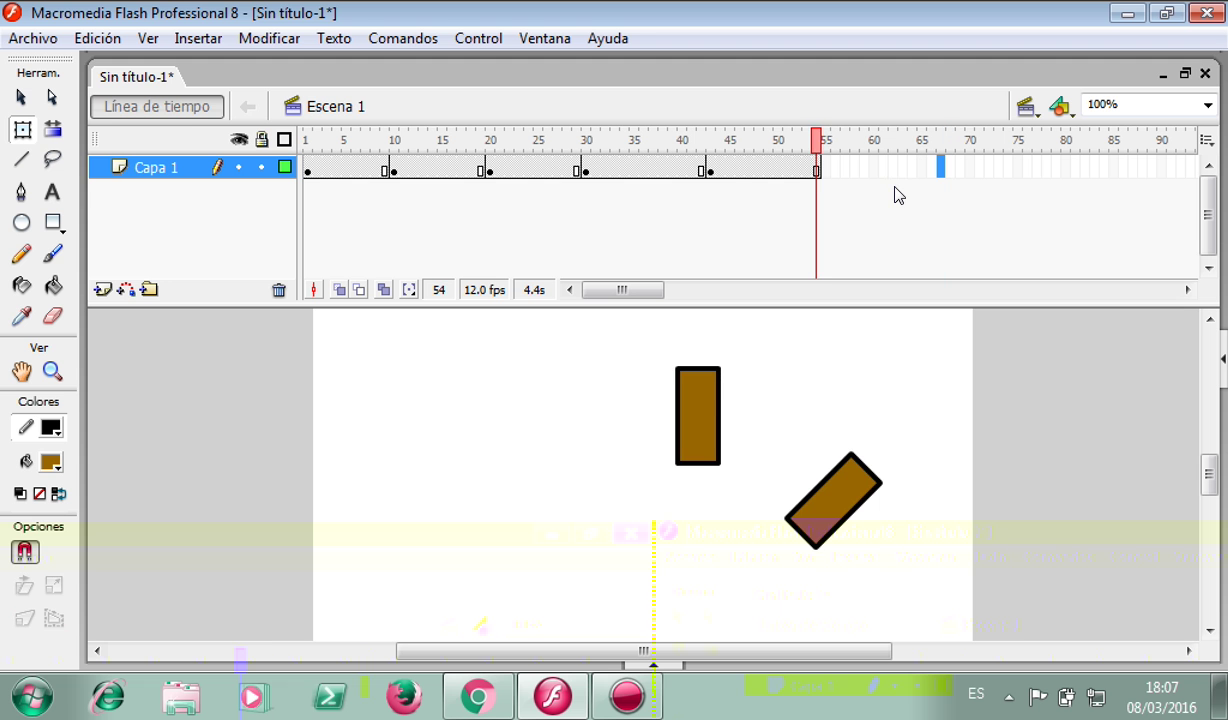
Step: Review the drawings on frames 42 to 54 of Capa 1
{"action": "left_click", "coordinate": [779, 168]}
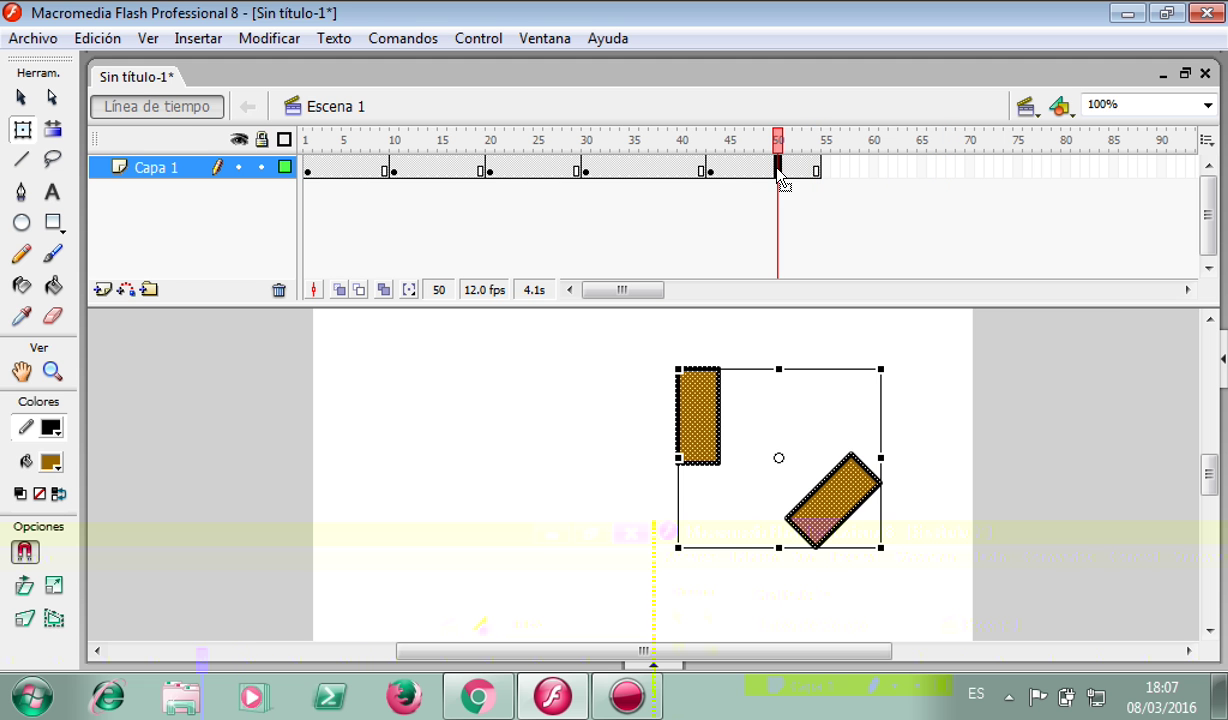
{"action": "left_click", "coordinate": [704, 180]}
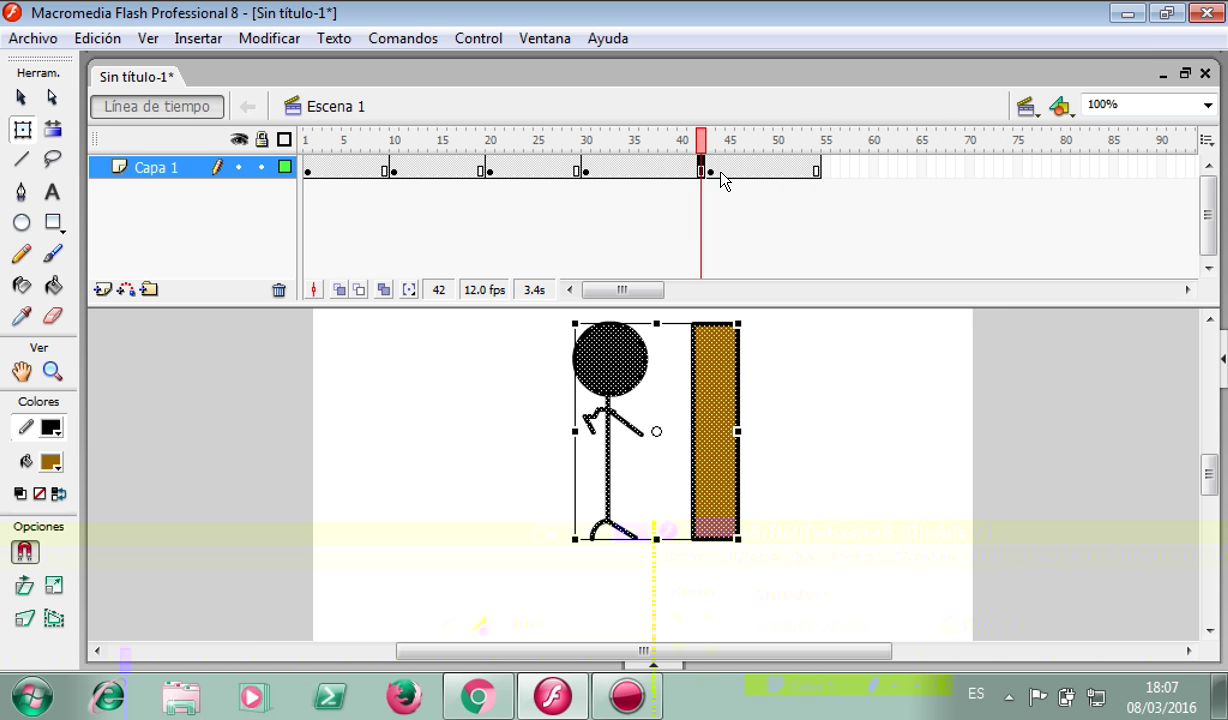
{"action": "left_click", "coordinate": [721, 172]}
{"action": "left_click", "coordinate": [742, 172]}
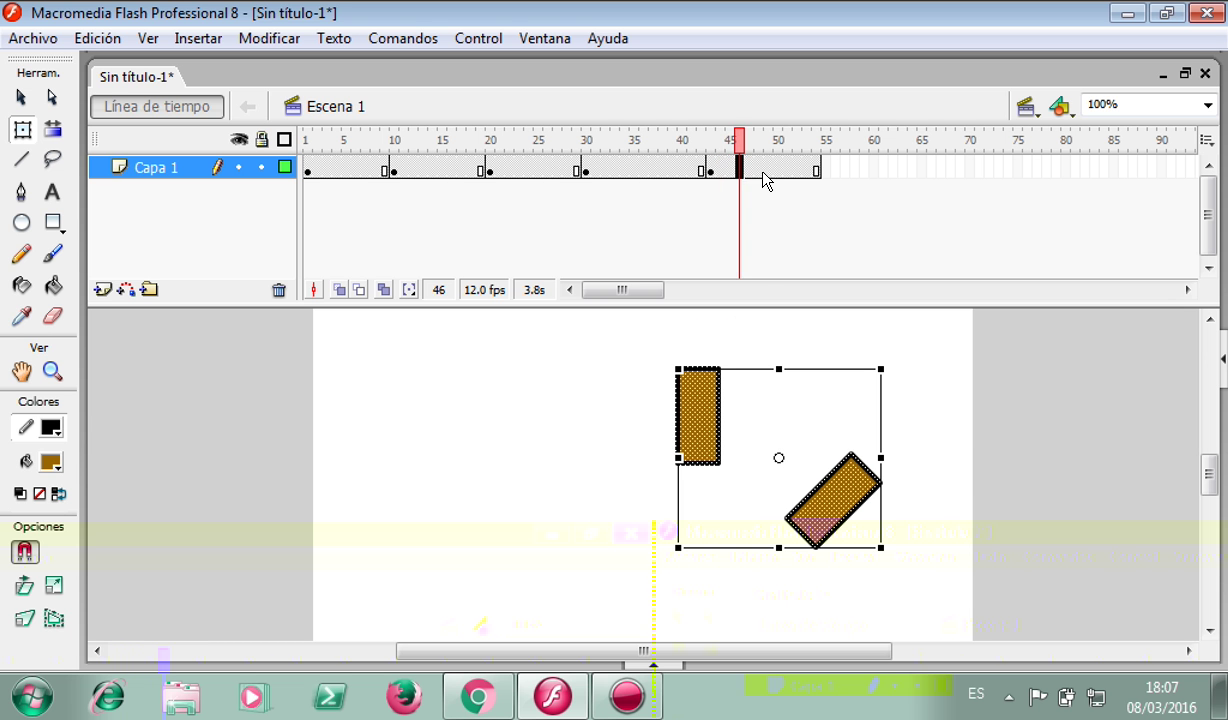
{"action": "left_click", "coordinate": [770, 172]}
{"action": "left_click", "coordinate": [788, 172]}
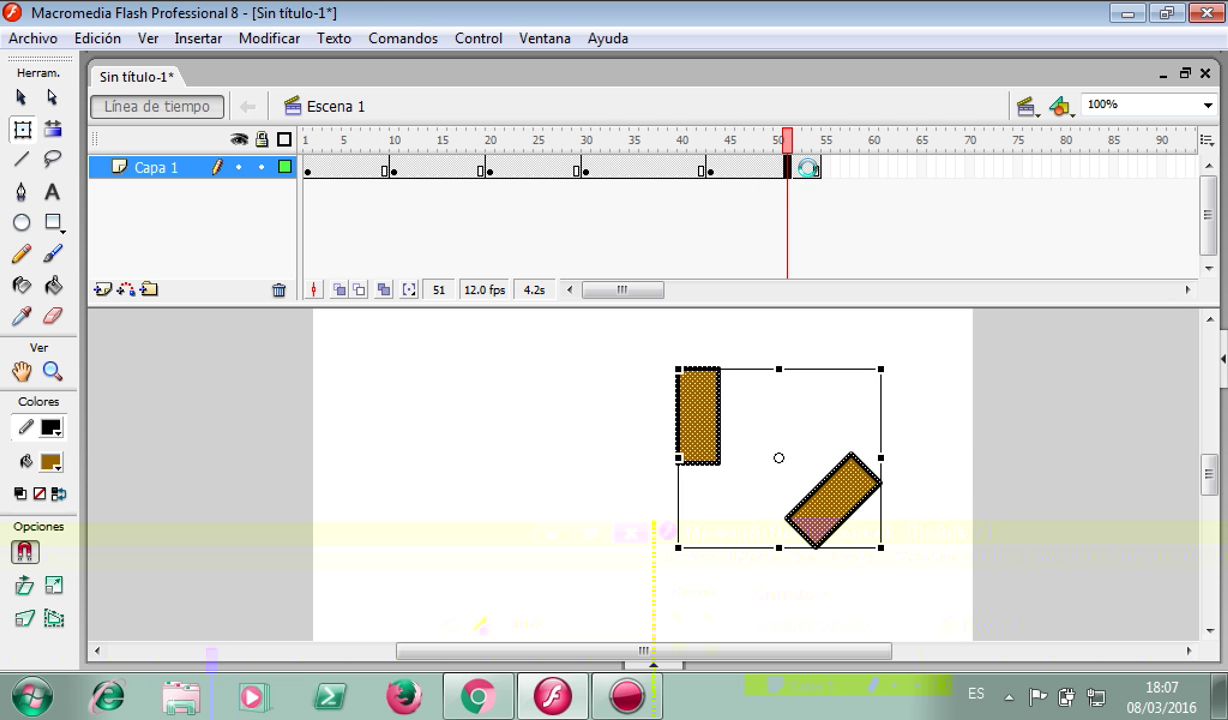
{"action": "left_click", "coordinate": [815, 172]}
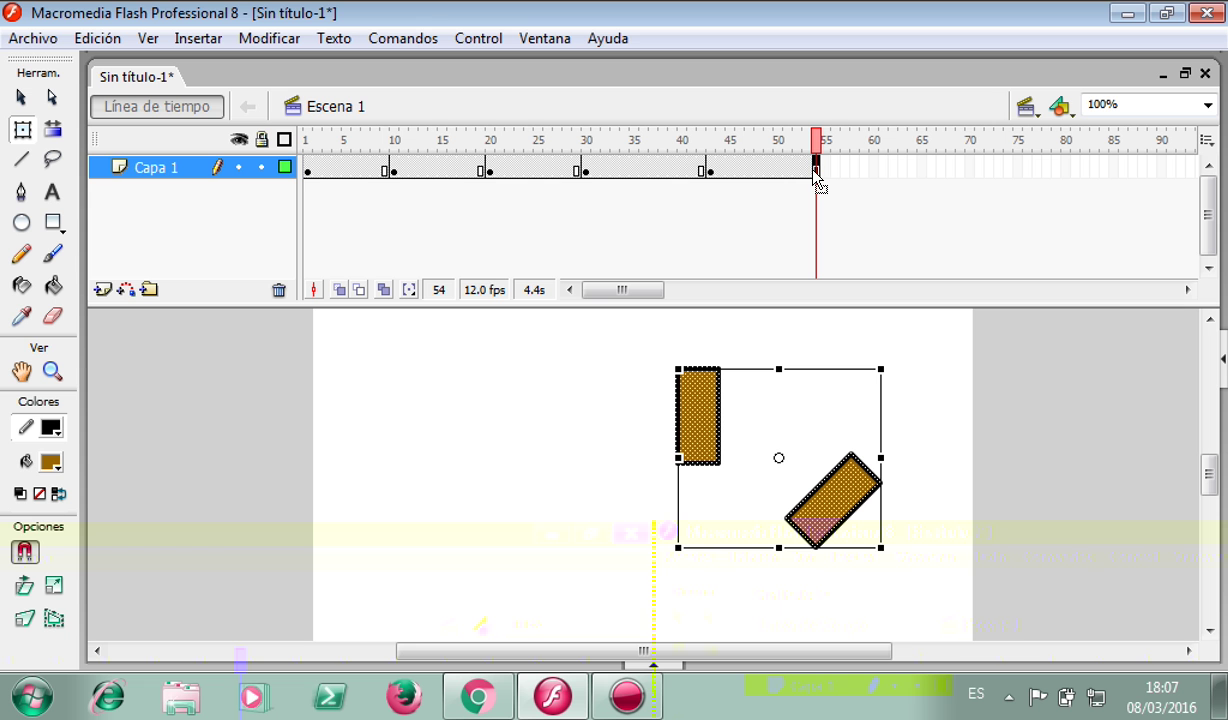
Step: Insert a keyframe at frame 67 of Capa 1 and delete both brown rectangles from it
{"action": "left_click", "coordinate": [922, 167]}
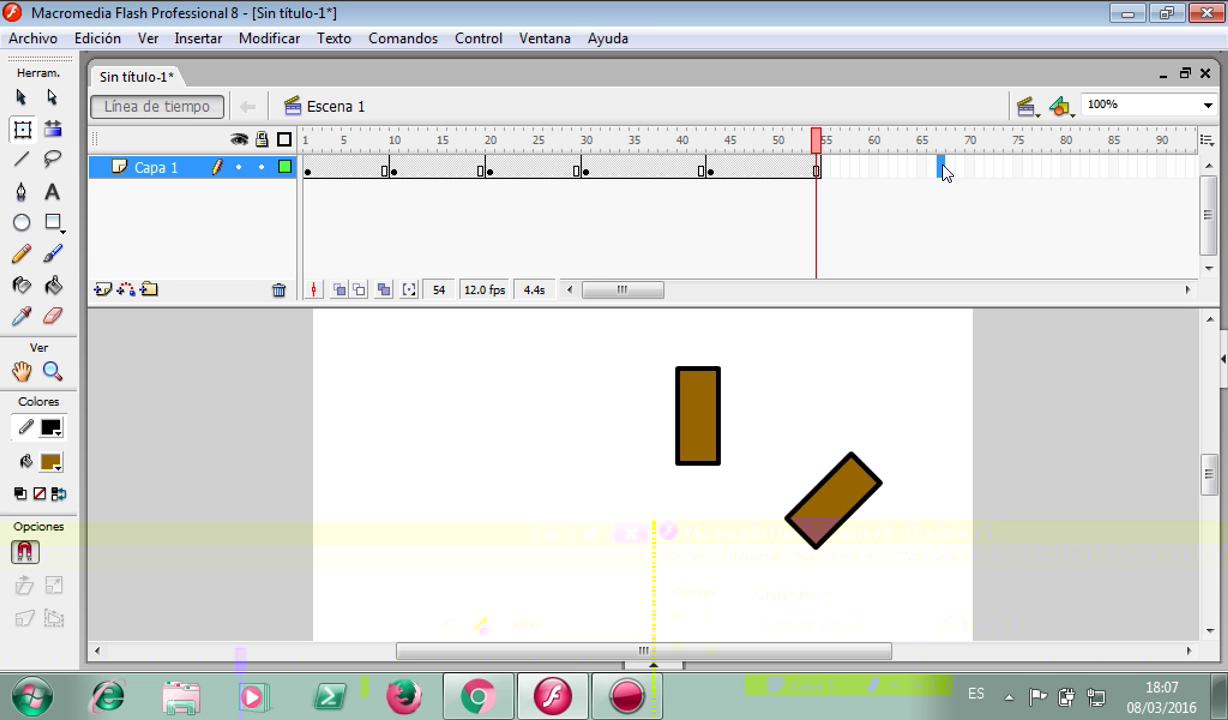
{"action": "right_click", "coordinate": [942, 166]}
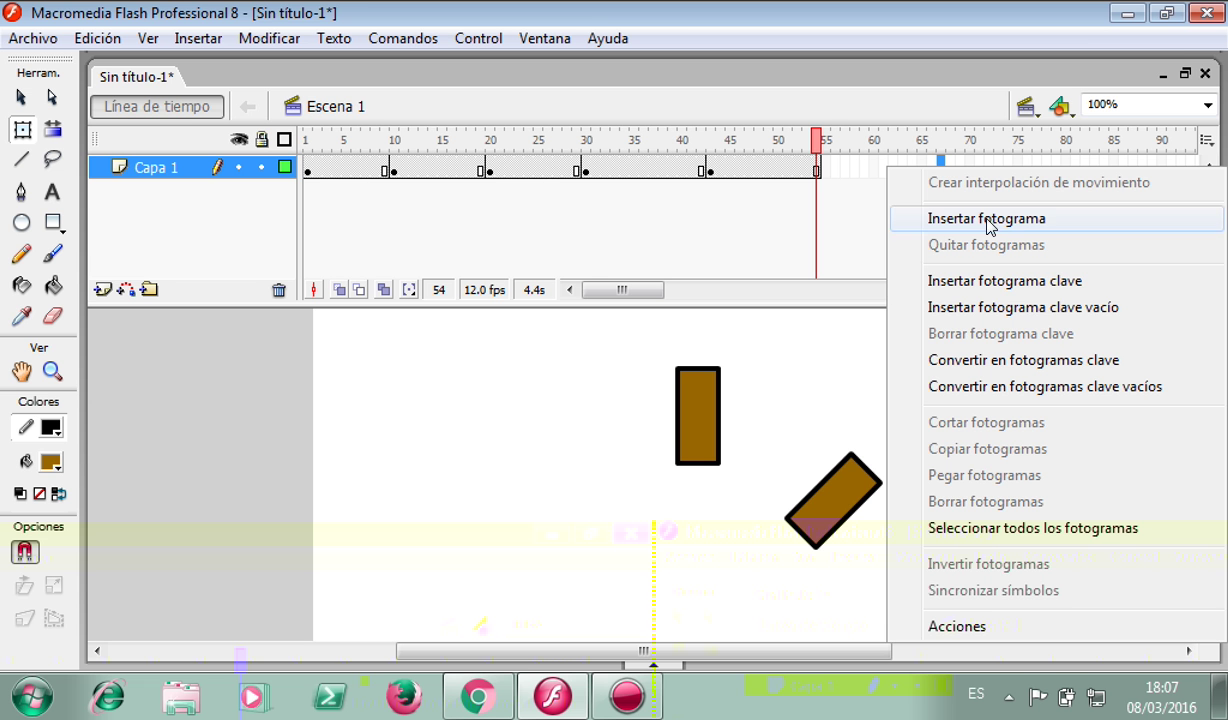
{"action": "left_click", "coordinate": [1020, 281]}
{"action": "key", "text": "Delete"}
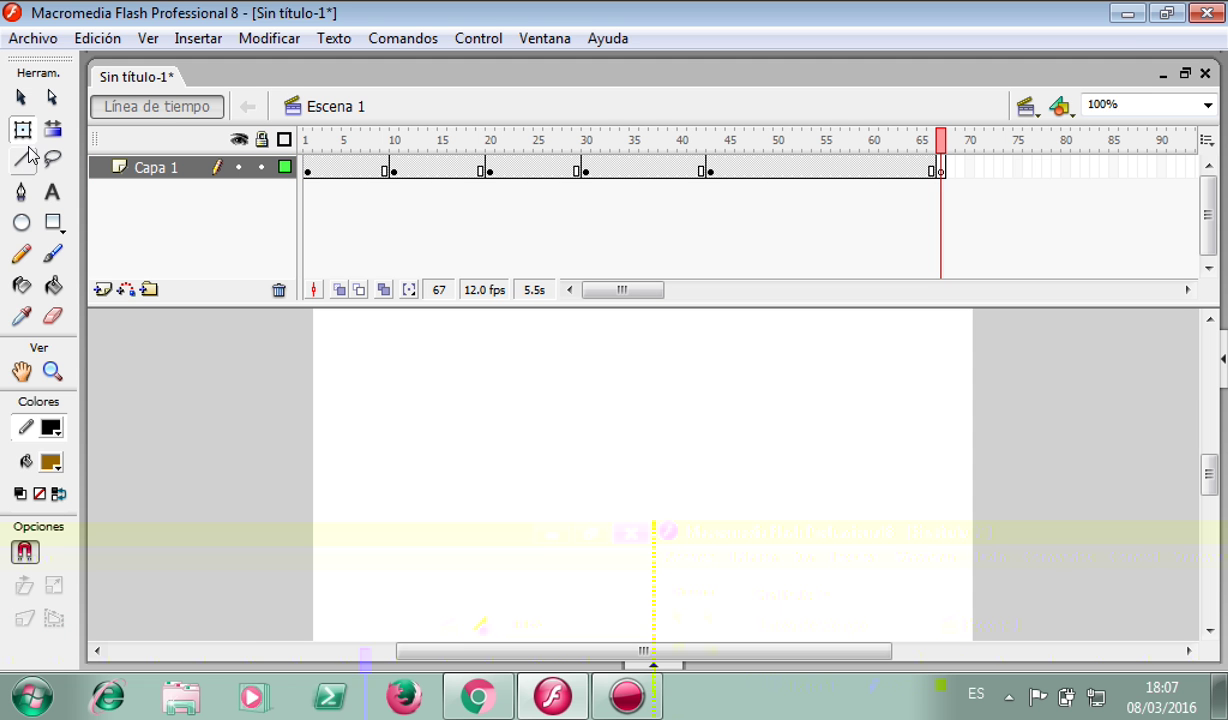
Step: On frame 67, draw a stick figure with a brown-filled circular head and straight lines for the body, two arms and two legs
{"action": "left_click", "coordinate": [22, 222]}
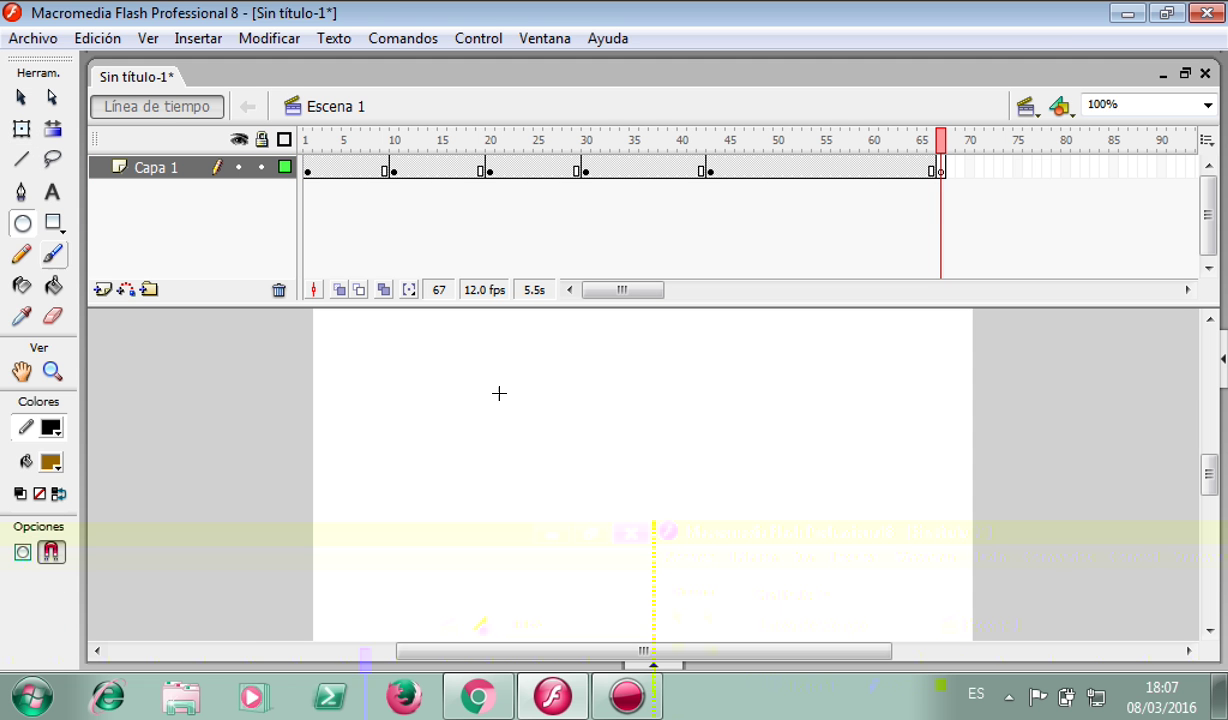
{"action": "mouse_move", "coordinate": [470, 421]}
{"action": "left_mouse_down"}
{"action": "mouse_move", "coordinate": [540, 376]}
{"action": "mouse_move", "coordinate": [538, 353]}
{"action": "left_mouse_up"}
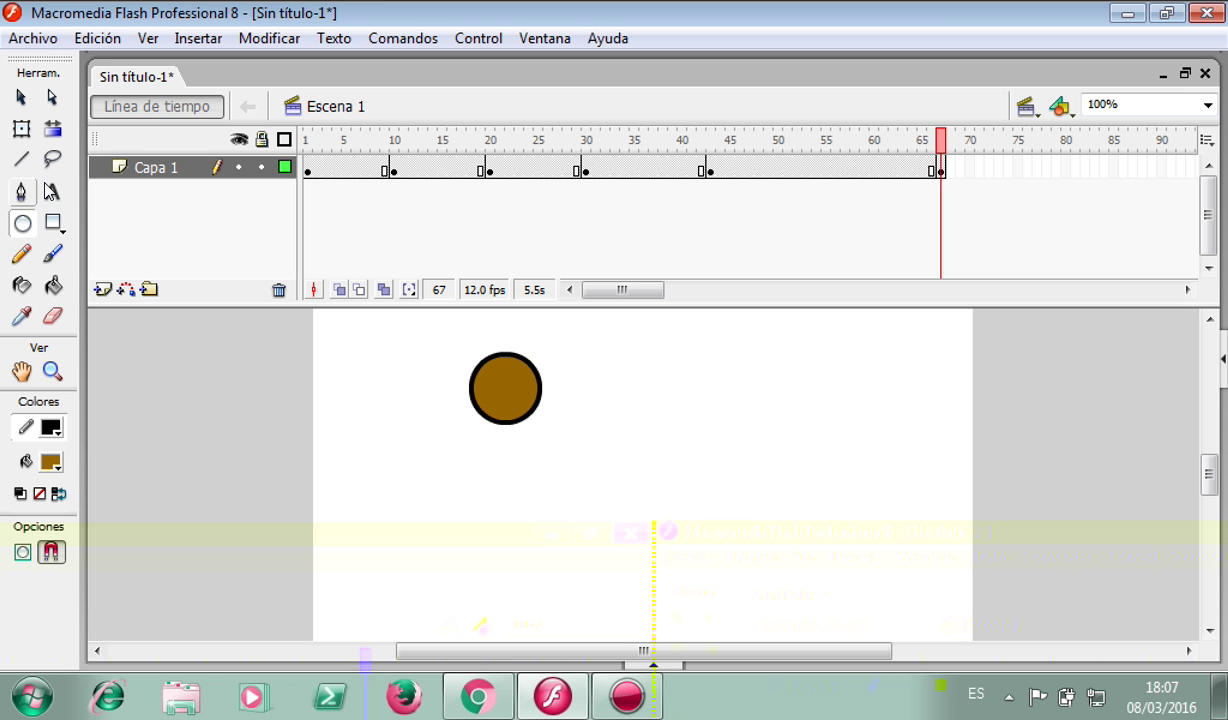
{"action": "left_click", "coordinate": [21, 159]}
{"action": "left_click_drag", "start_coordinate": [502, 424], "coordinate": [503, 548]}
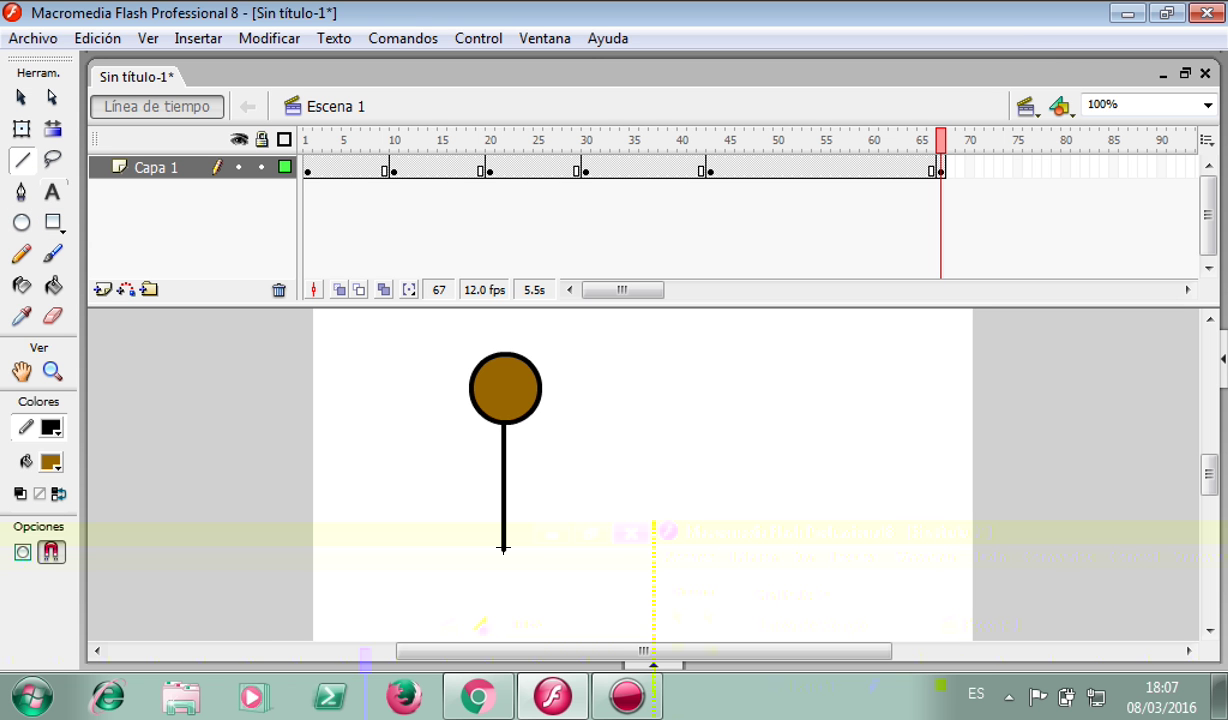
{"action": "mouse_move", "coordinate": [503, 440]}
{"action": "left_mouse_down"}
{"action": "mouse_move", "coordinate": [465, 457]}
{"action": "mouse_move", "coordinate": [521, 447]}
{"action": "mouse_move", "coordinate": [535, 457]}
{"action": "left_mouse_up"}
{"action": "left_click_drag", "start_coordinate": [502, 548], "coordinate": [469, 564]}
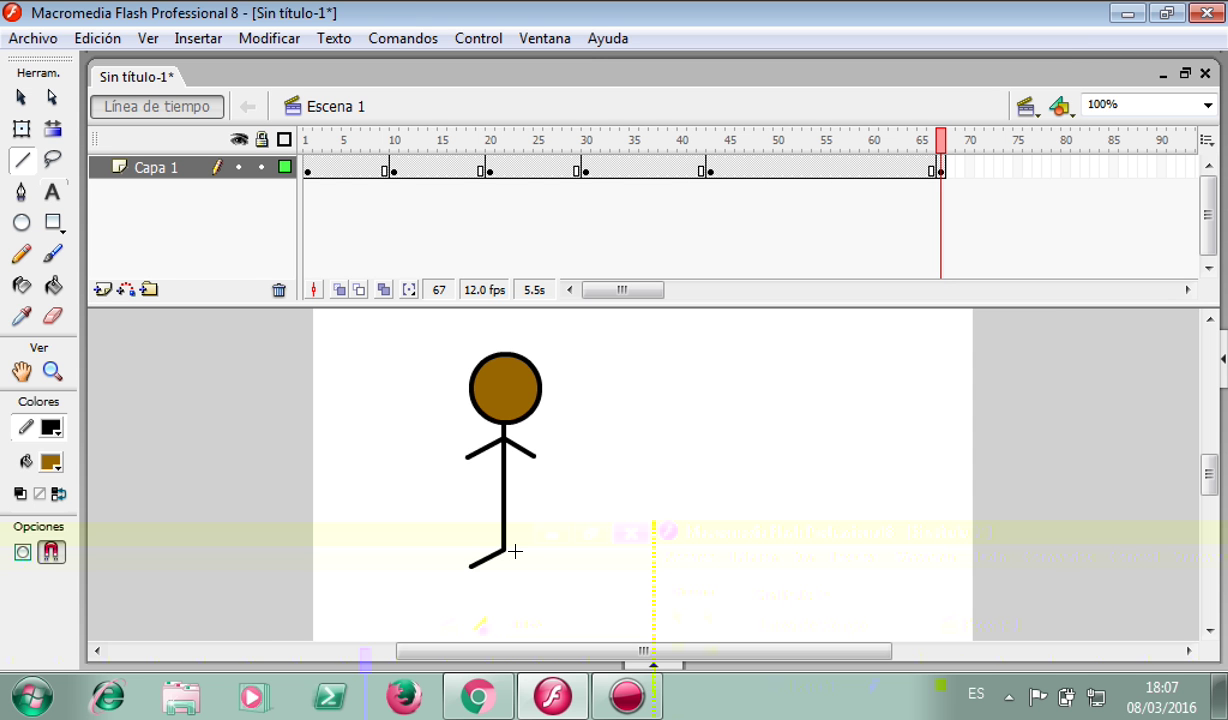
{"action": "left_click_drag", "start_coordinate": [503, 548], "coordinate": [530, 562]}
Step: Add the text "LIKE A BOSS" beside the stick figure's head and check its text properties
{"action": "left_click", "coordinate": [47, 196]}
{"action": "left_click", "coordinate": [651, 379]}
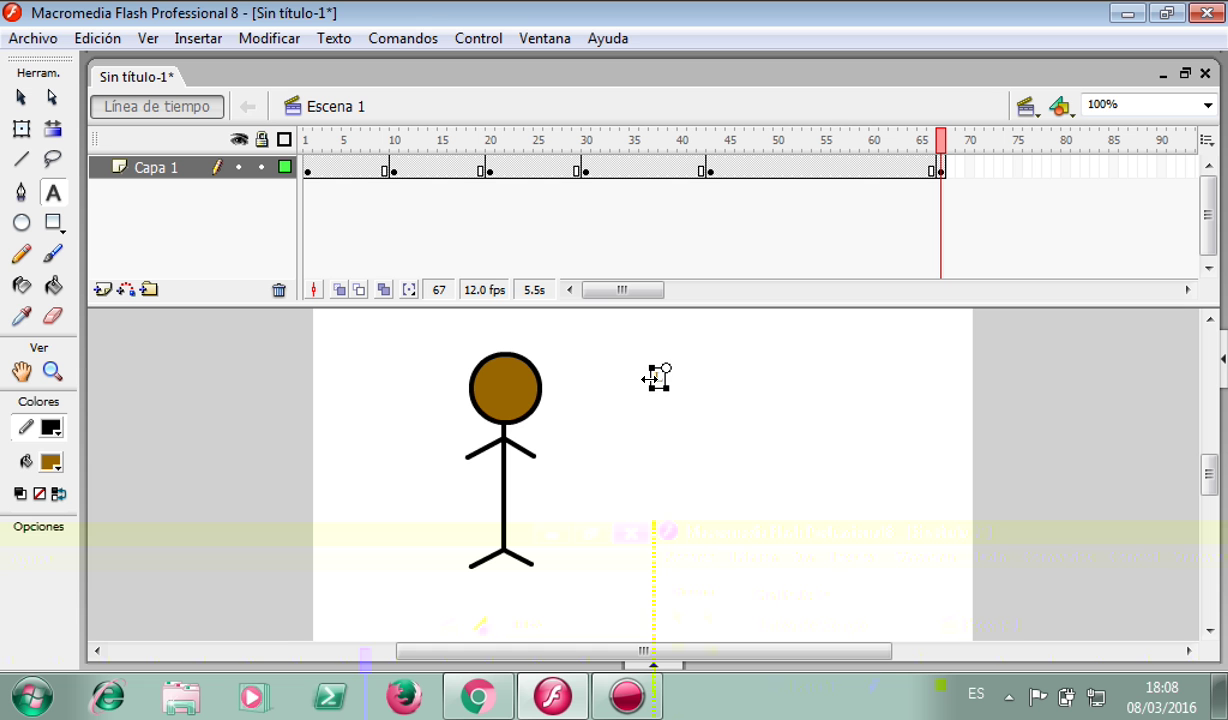
{"action": "type", "text": "LIKE A BOSS"}
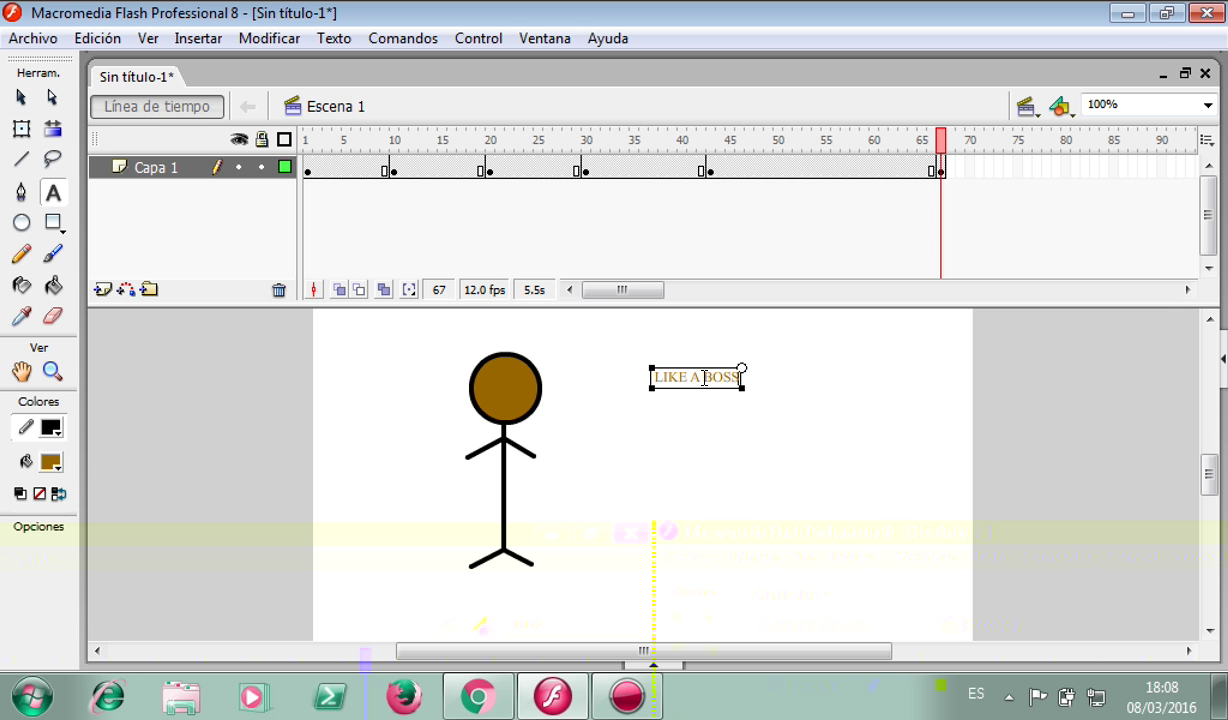
{"action": "left_click", "coordinate": [655, 667]}
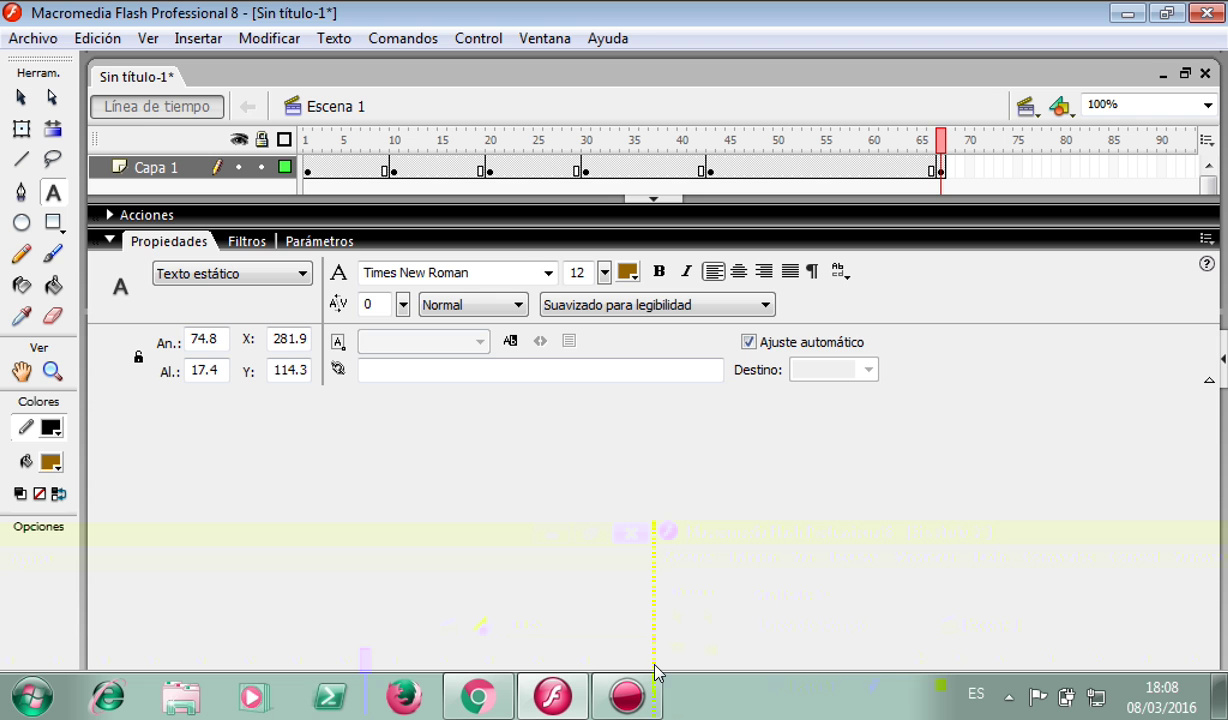
{"action": "left_click", "coordinate": [673, 199]}
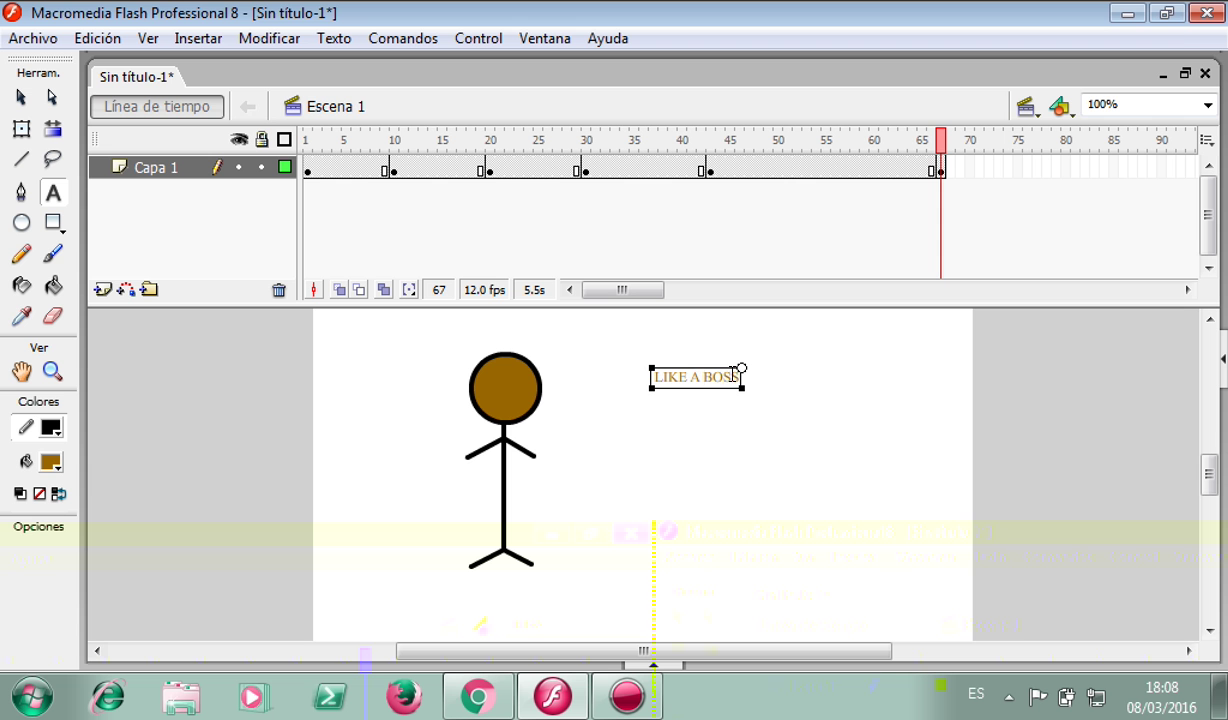
Step: Set the font size of the "LIKE A BOSS" text on frame 67 to 20
{"action": "left_click_drag", "start_coordinate": [736, 377], "coordinate": [628, 378]}
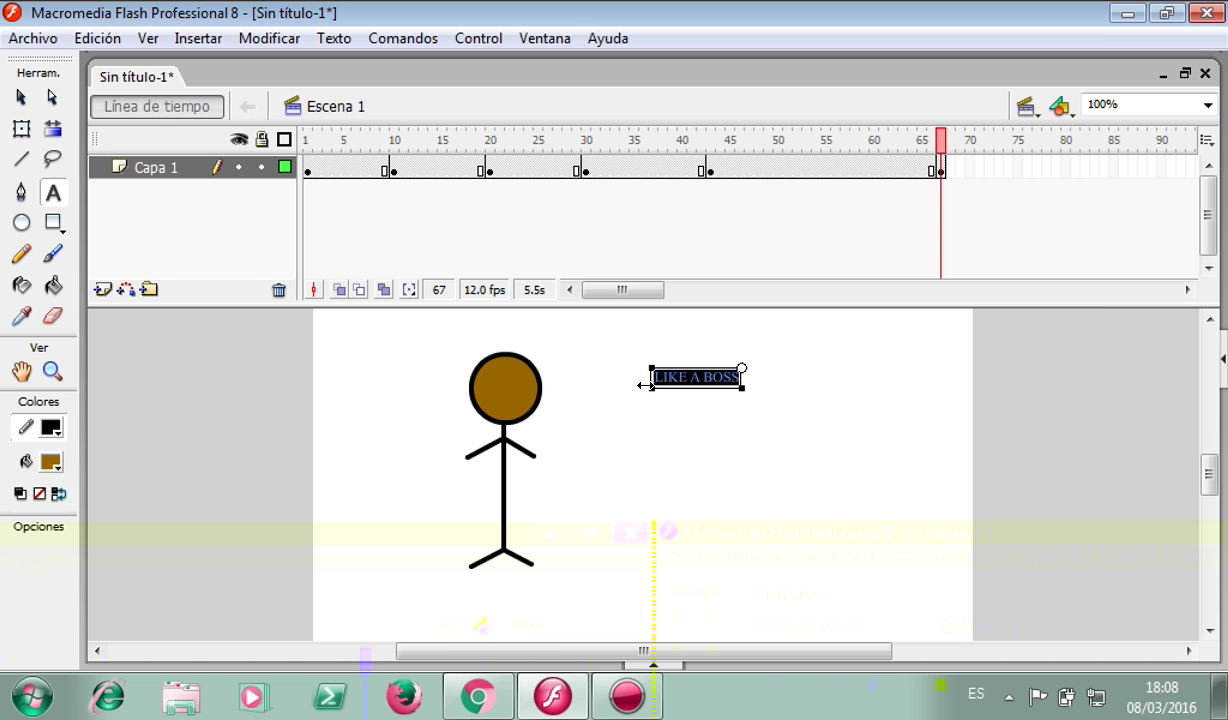
{"action": "left_click", "coordinate": [652, 666]}
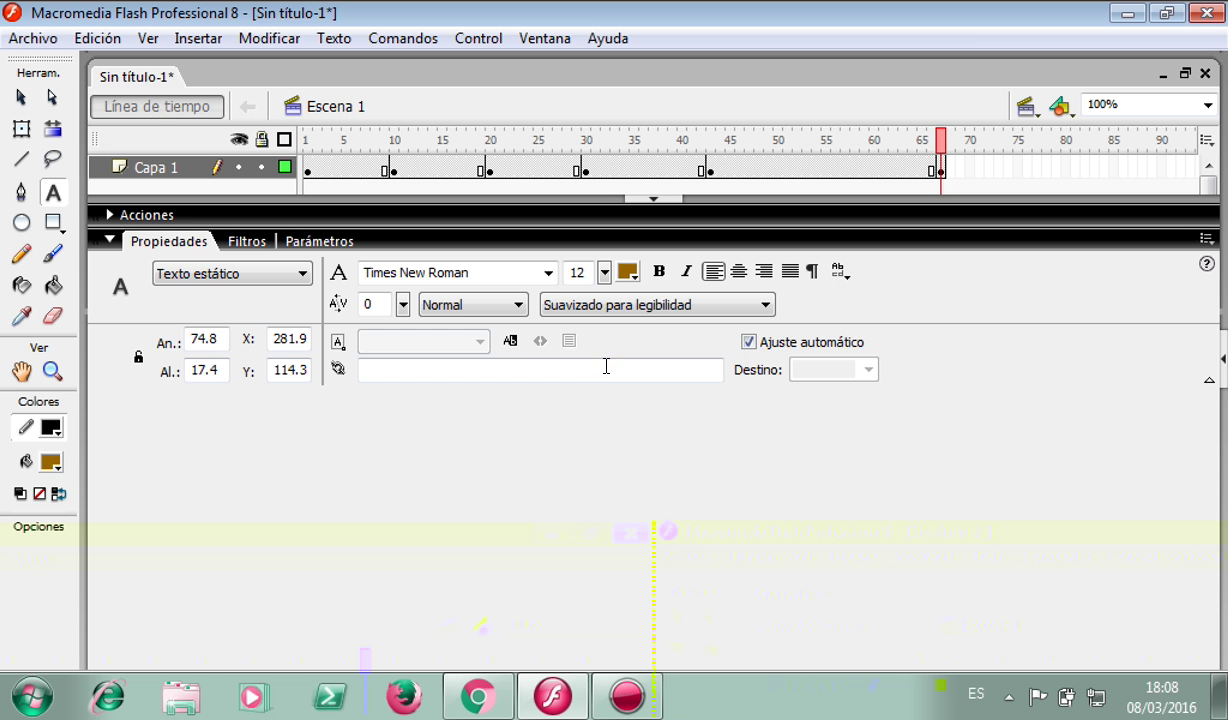
{"action": "left_click", "coordinate": [604, 272]}
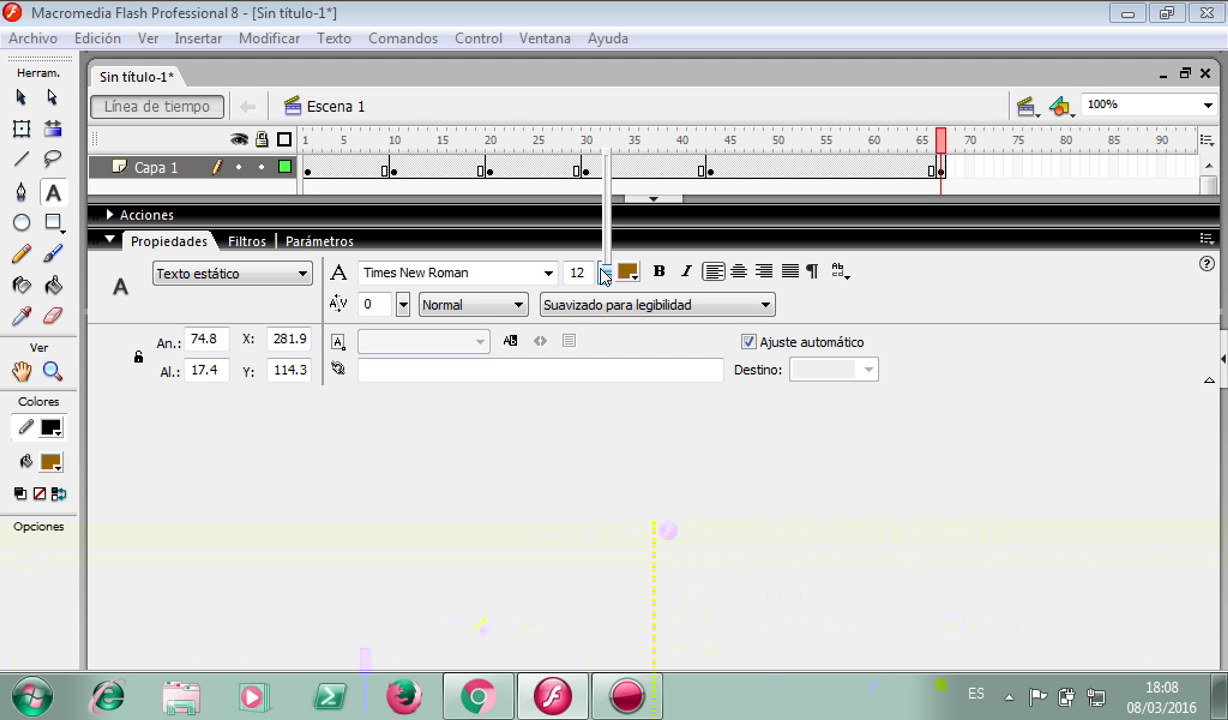
{"action": "left_click", "coordinate": [582, 265]}
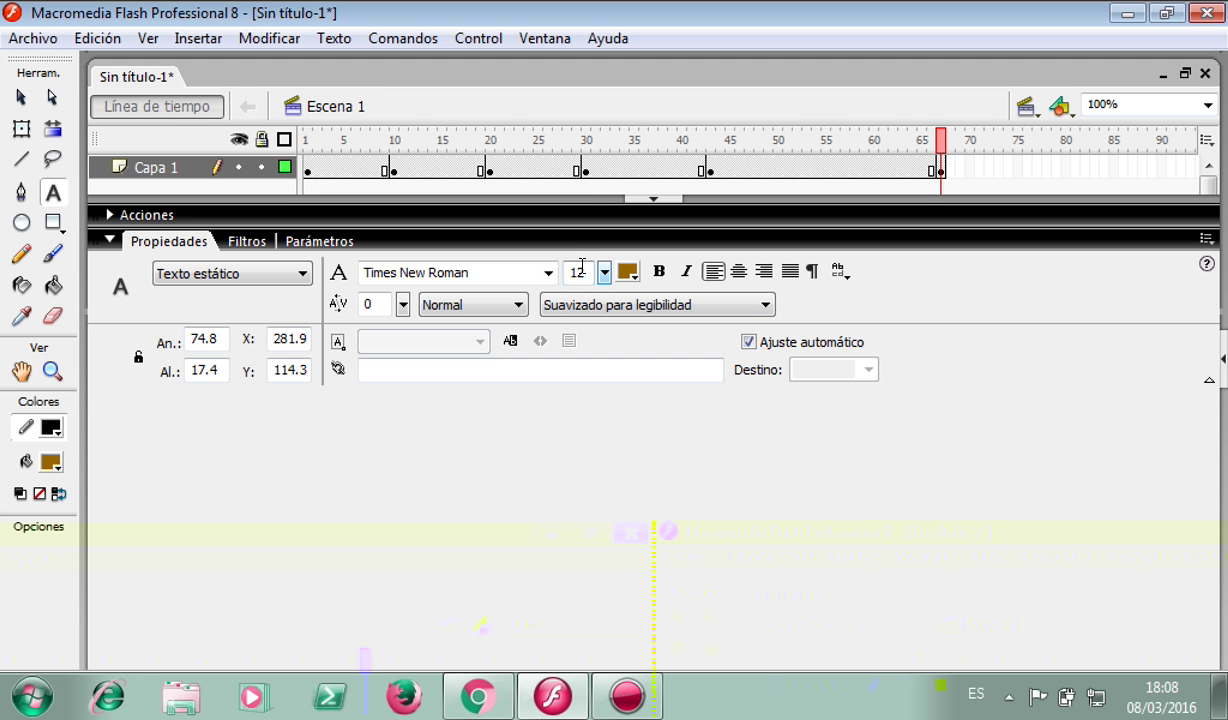
{"action": "key", "text": "BackSpace"}
{"action": "key", "text": "BackSpace"}
{"action": "type", "text": "20"}
{"action": "key", "text": "Return"}
{"action": "left_click", "coordinate": [654, 199]}
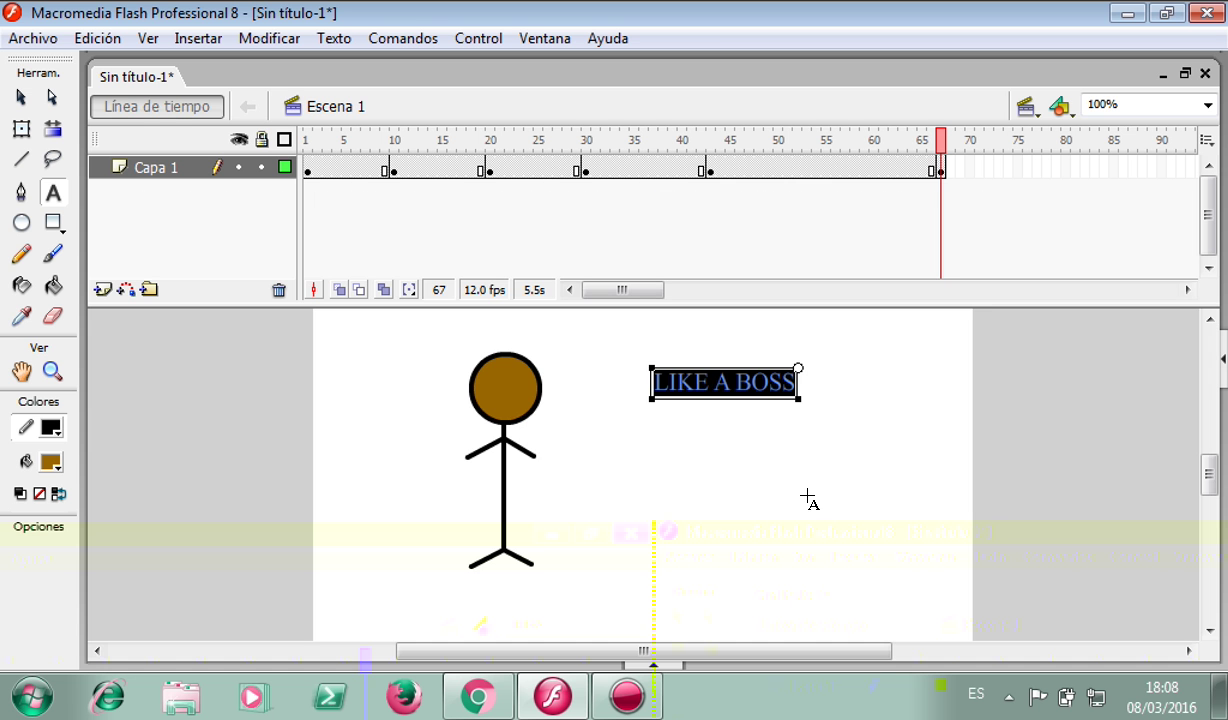
{"action": "key", "text": "Escape"}
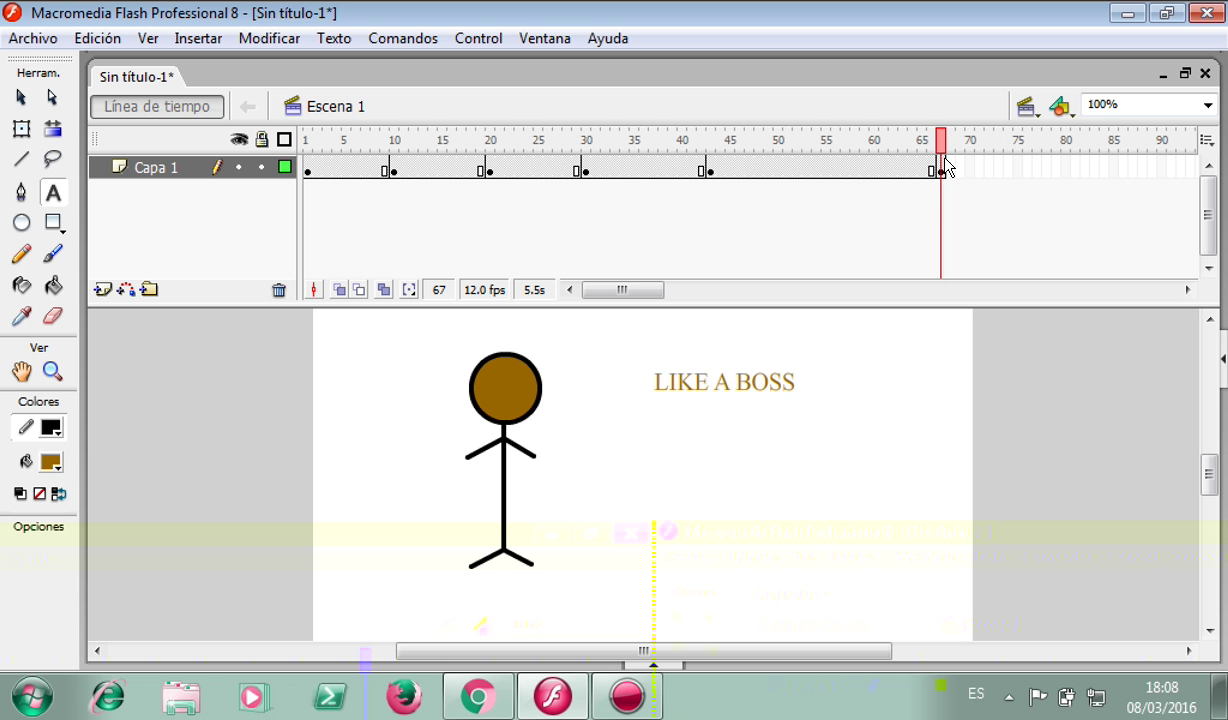
Step: Apply a motion tween to frames 1 to 67 of Capa 1 and check the tween type options
{"action": "left_click_drag", "start_coordinate": [943, 172], "coordinate": [300, 233]}
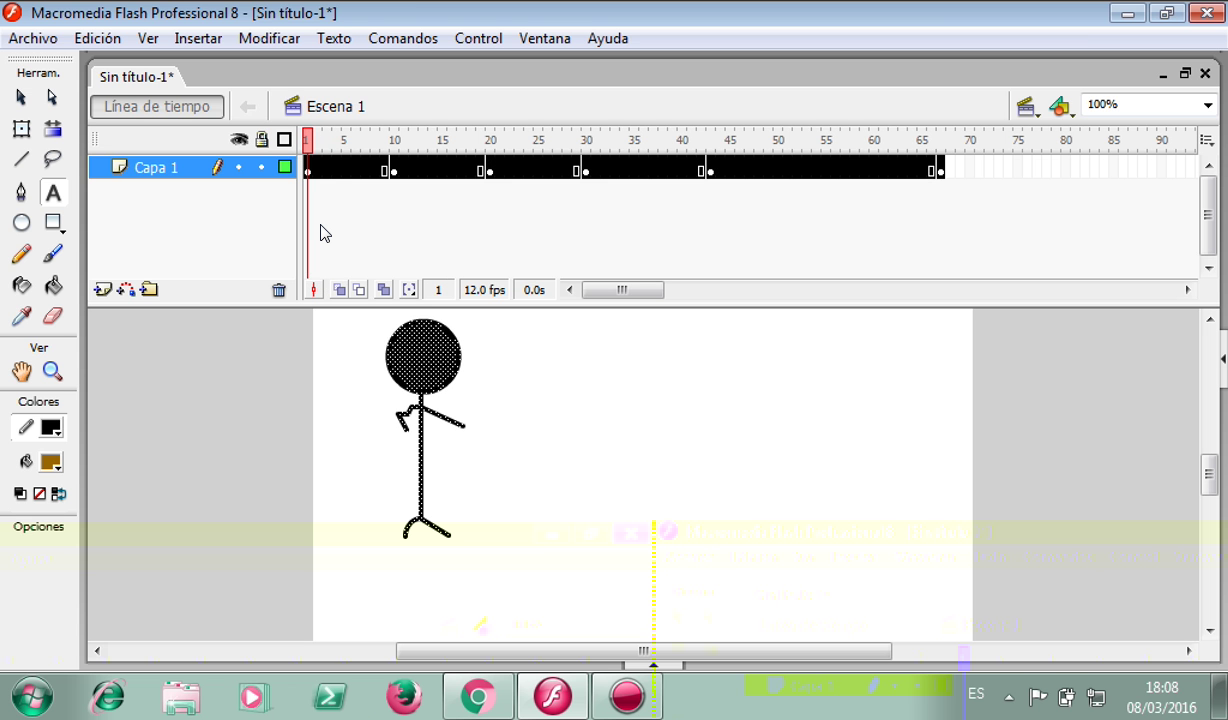
{"action": "right_click", "coordinate": [337, 165]}
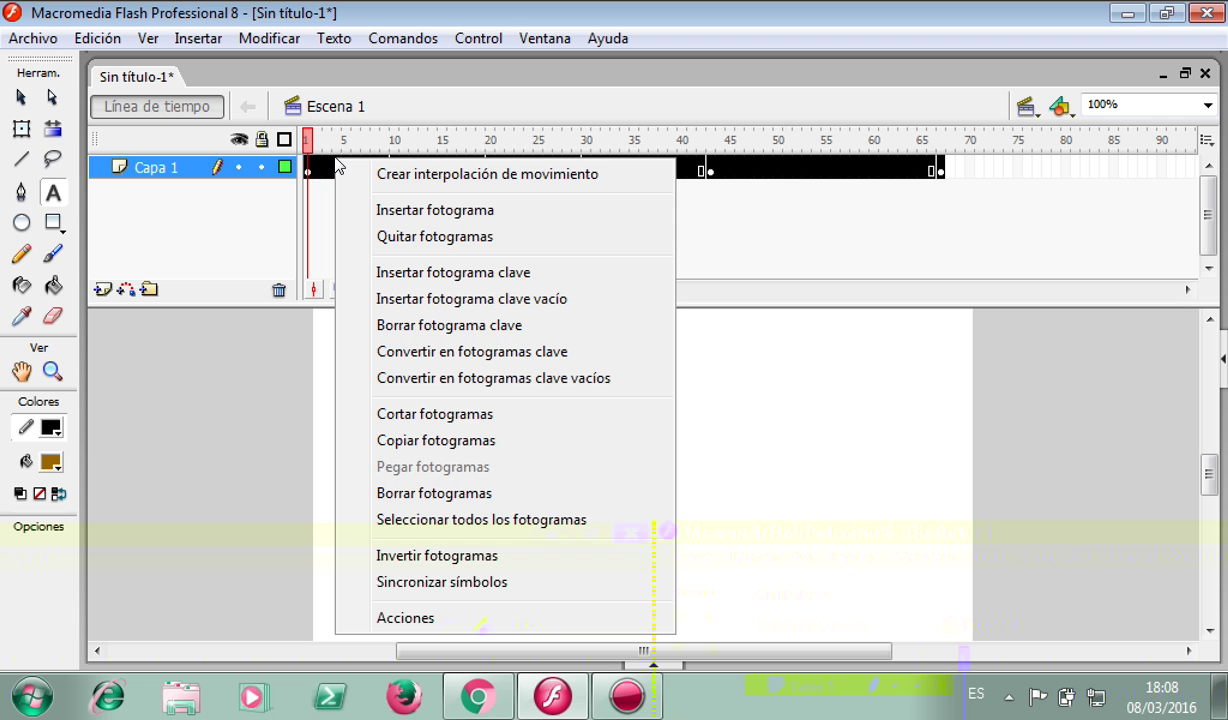
{"action": "left_click", "coordinate": [465, 175]}
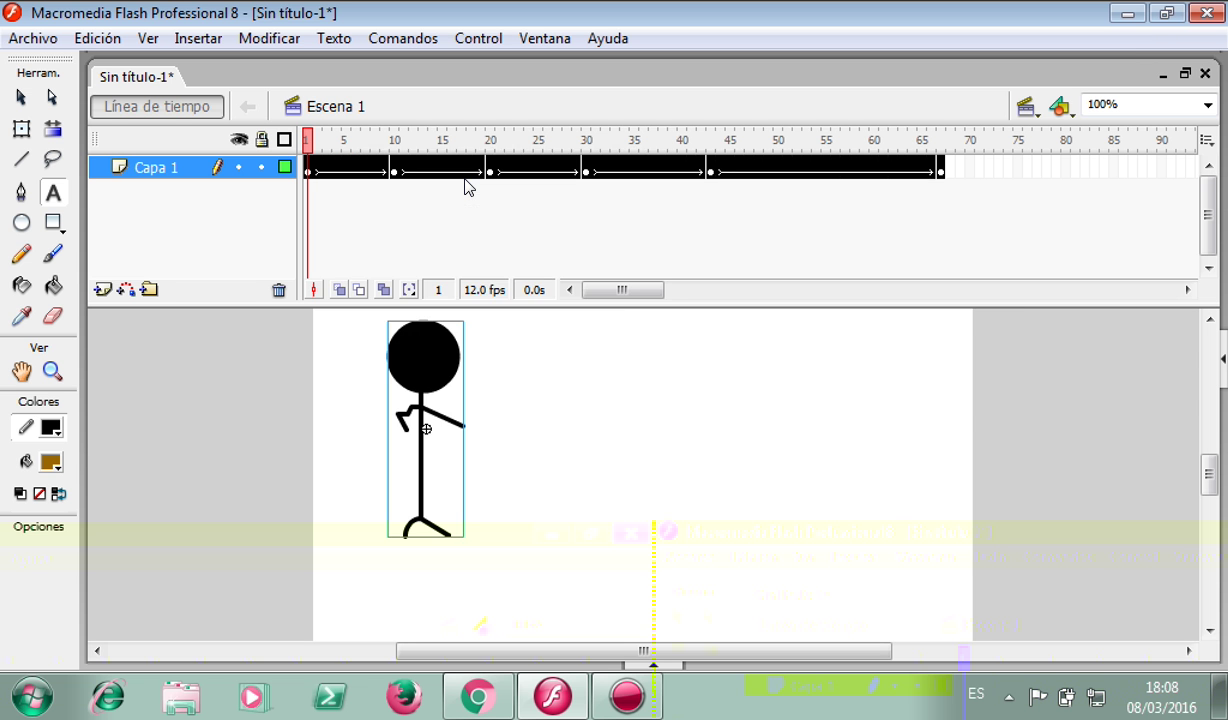
{"action": "left_click", "coordinate": [650, 666]}
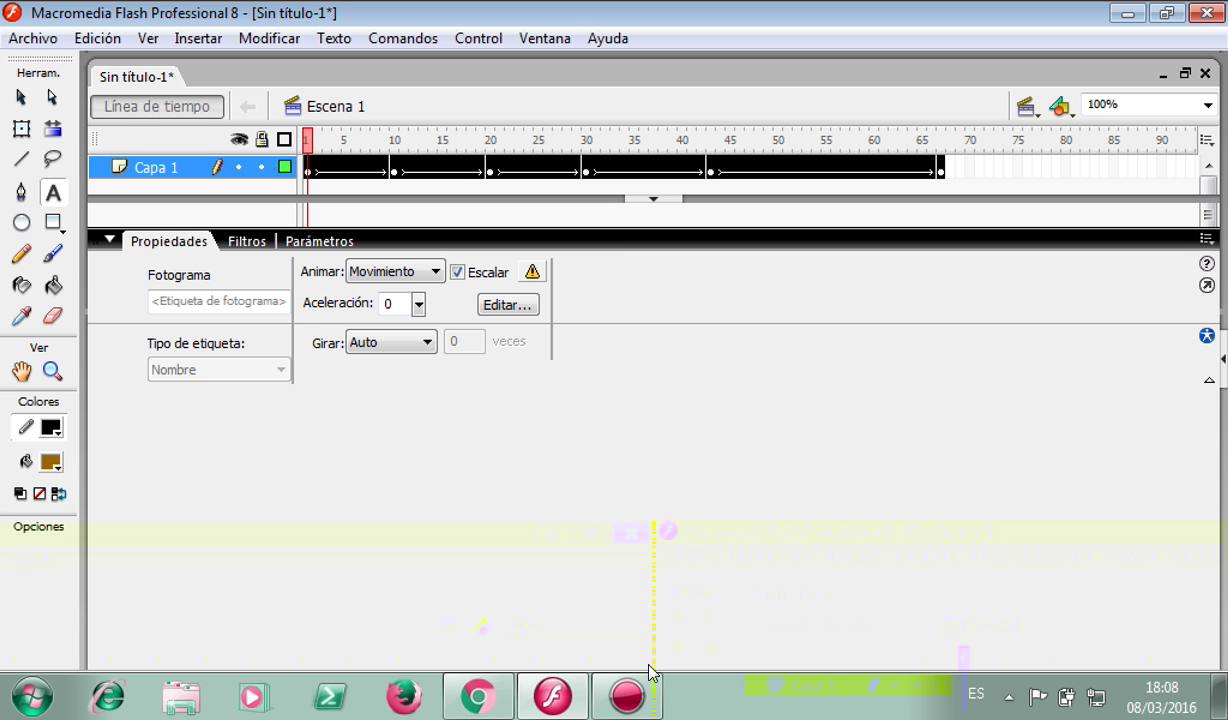
{"action": "left_click", "coordinate": [408, 272]}
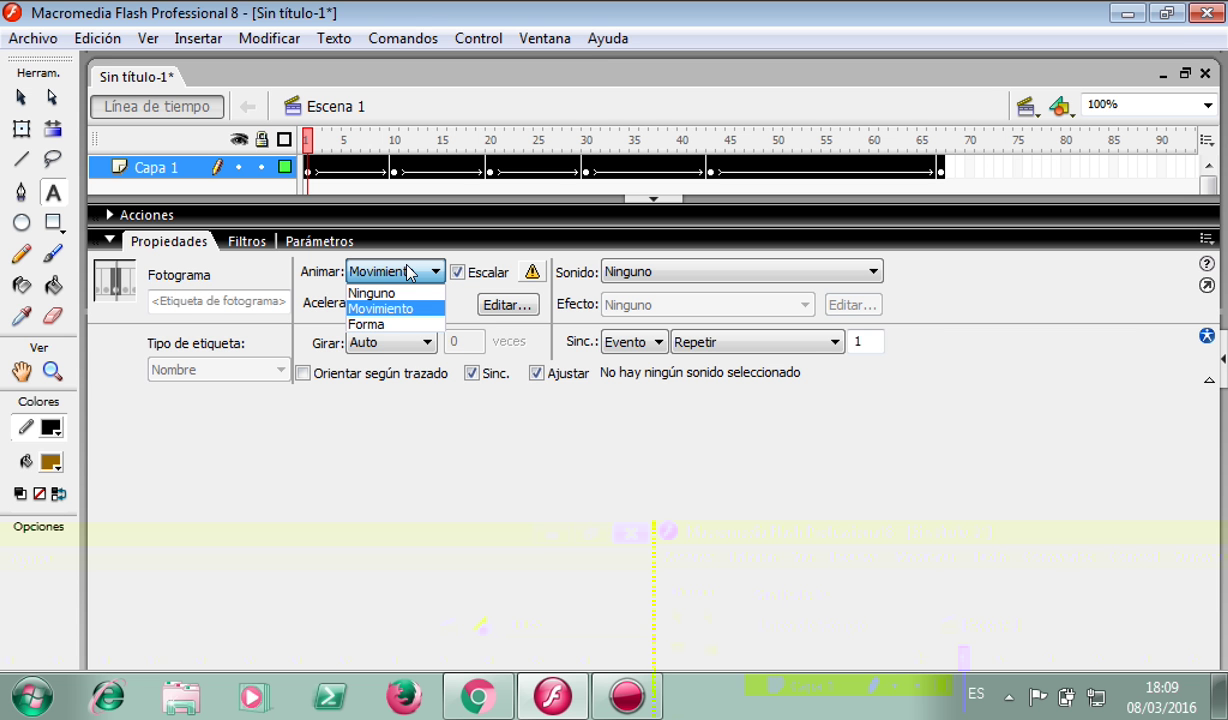
{"action": "left_click", "coordinate": [408, 272]}
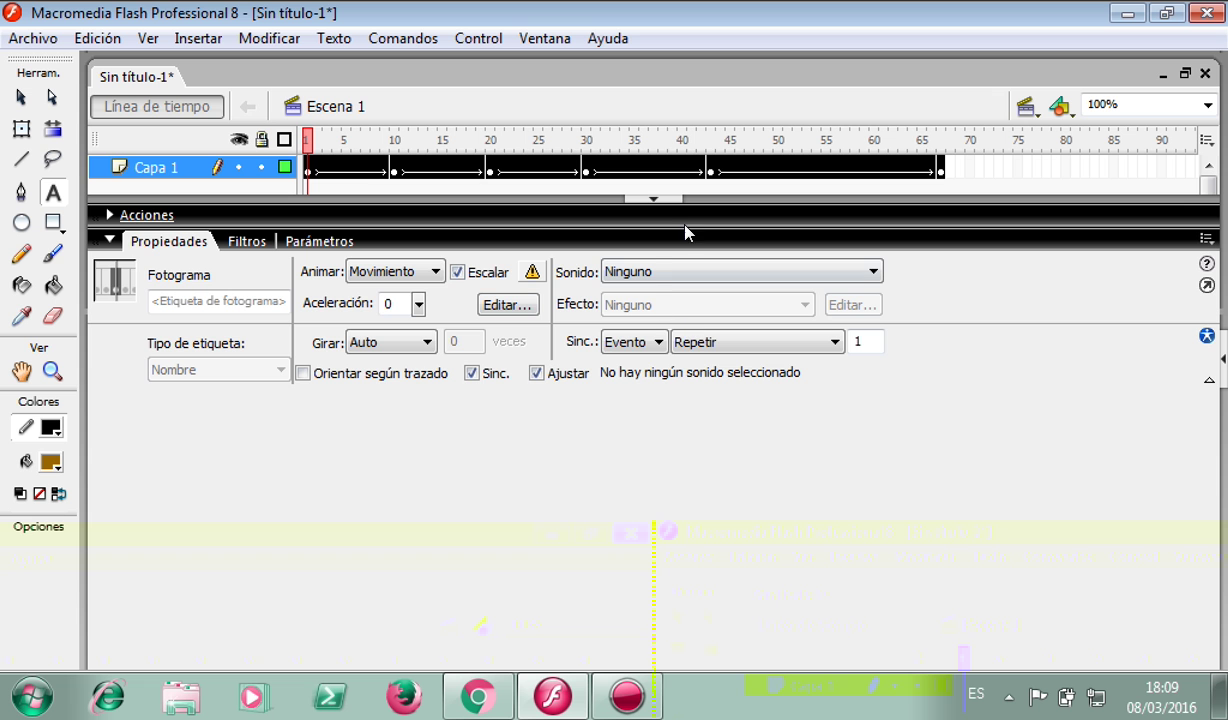
{"action": "left_click", "coordinate": [665, 198]}
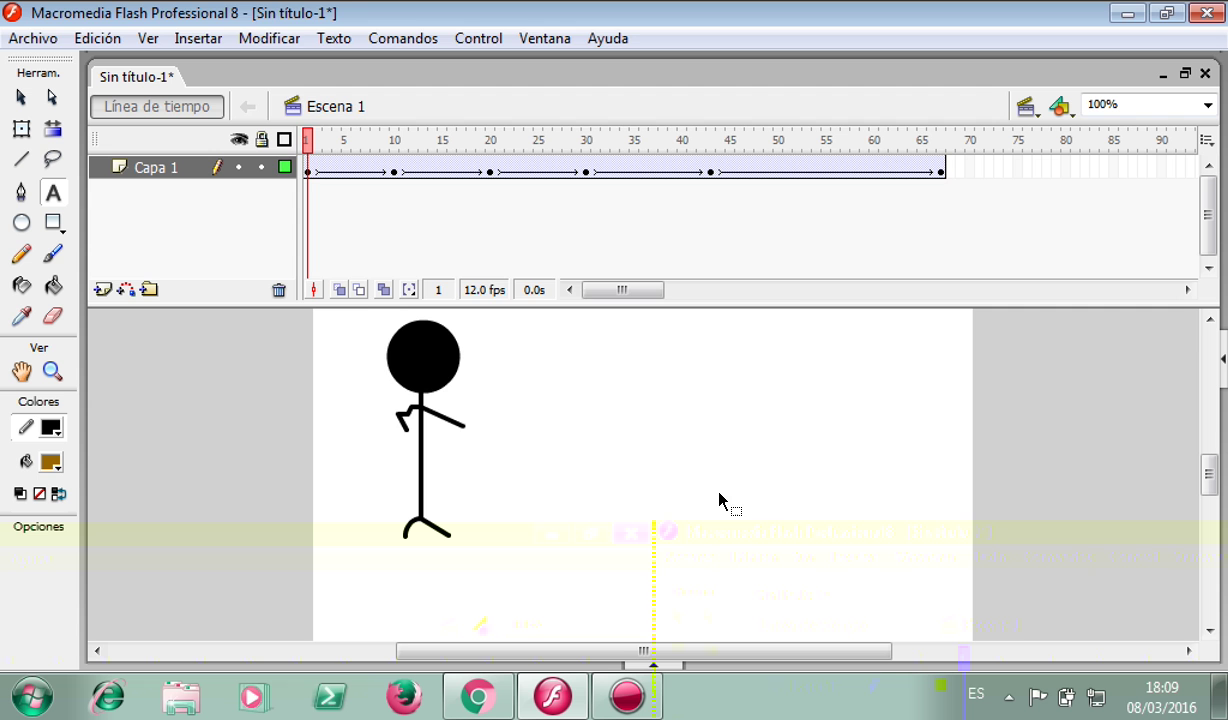
Step: Test the movie and examine the tweened drawings on frames 31 to 67 of Capa 1
{"action": "key", "text": "ctrl+Return"}
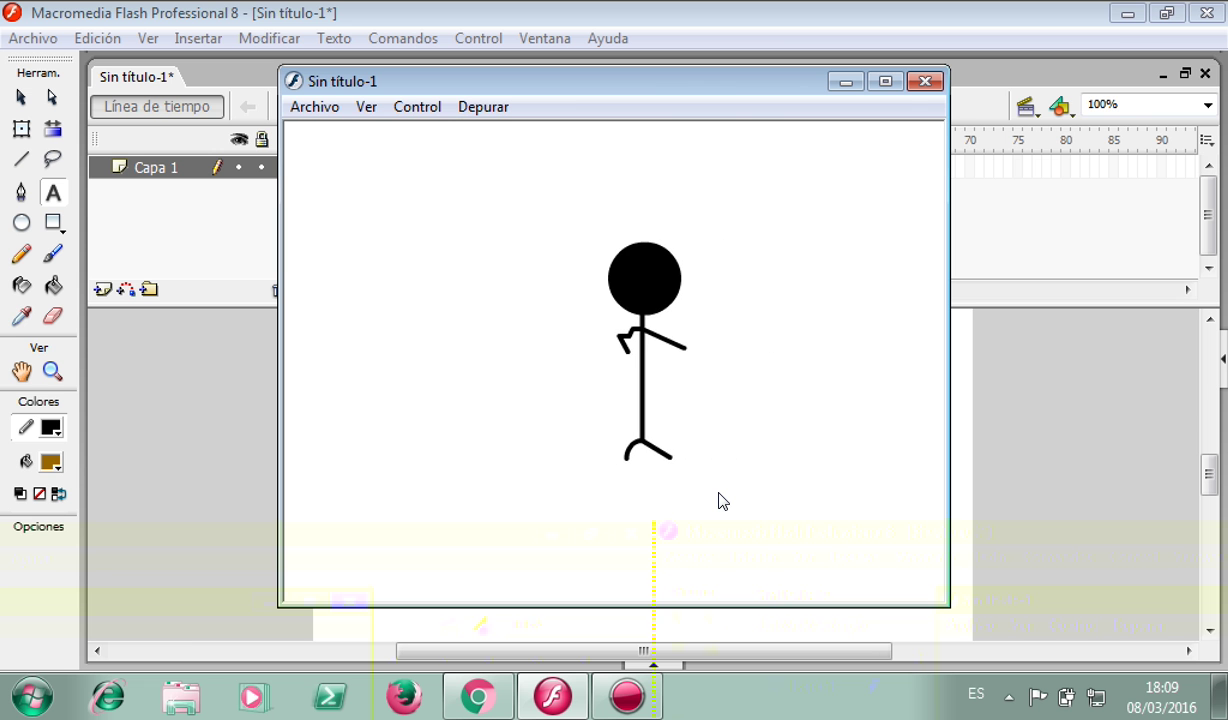
{"action": "left_click", "coordinate": [929, 80]}
{"action": "left_click", "coordinate": [593, 174]}
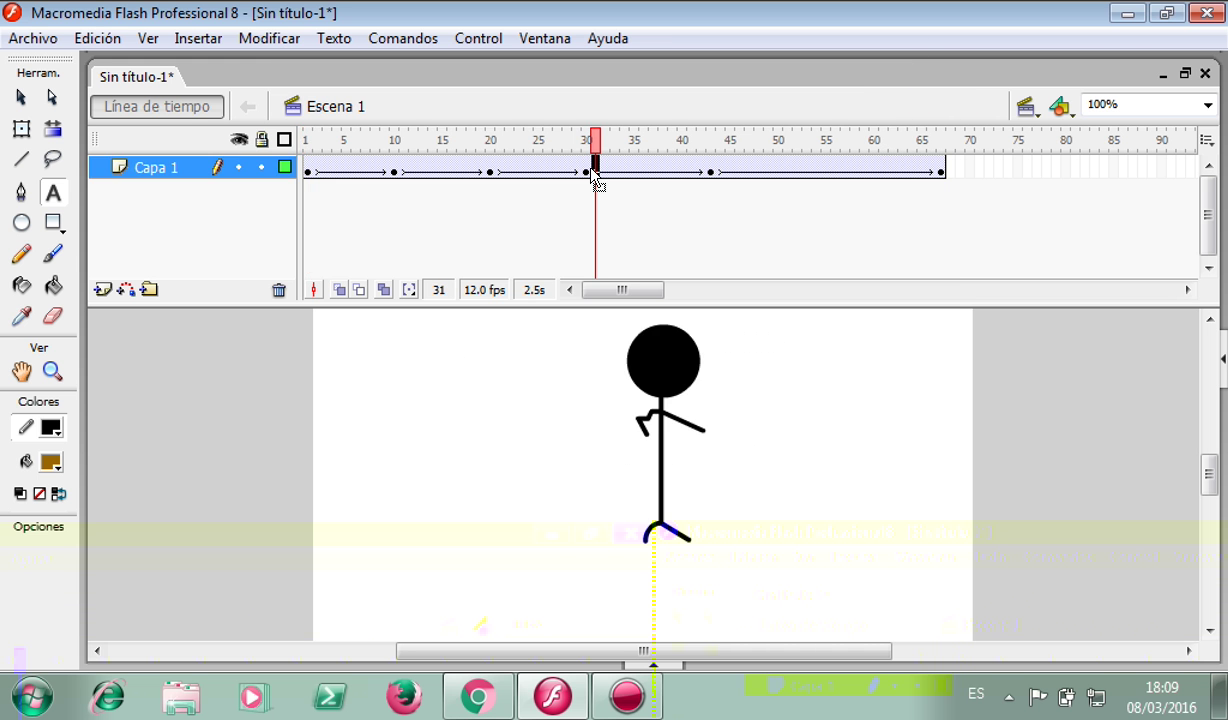
{"action": "left_click", "coordinate": [691, 172]}
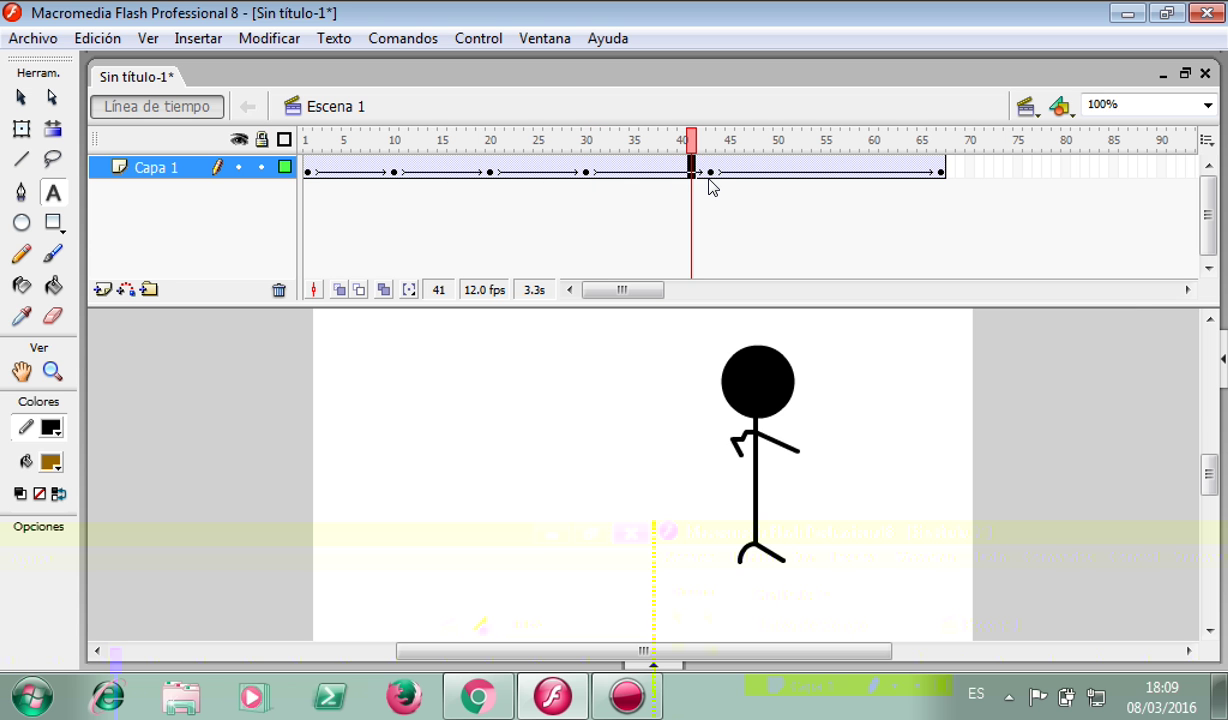
{"action": "left_click", "coordinate": [708, 171]}
{"action": "left_click", "coordinate": [800, 174]}
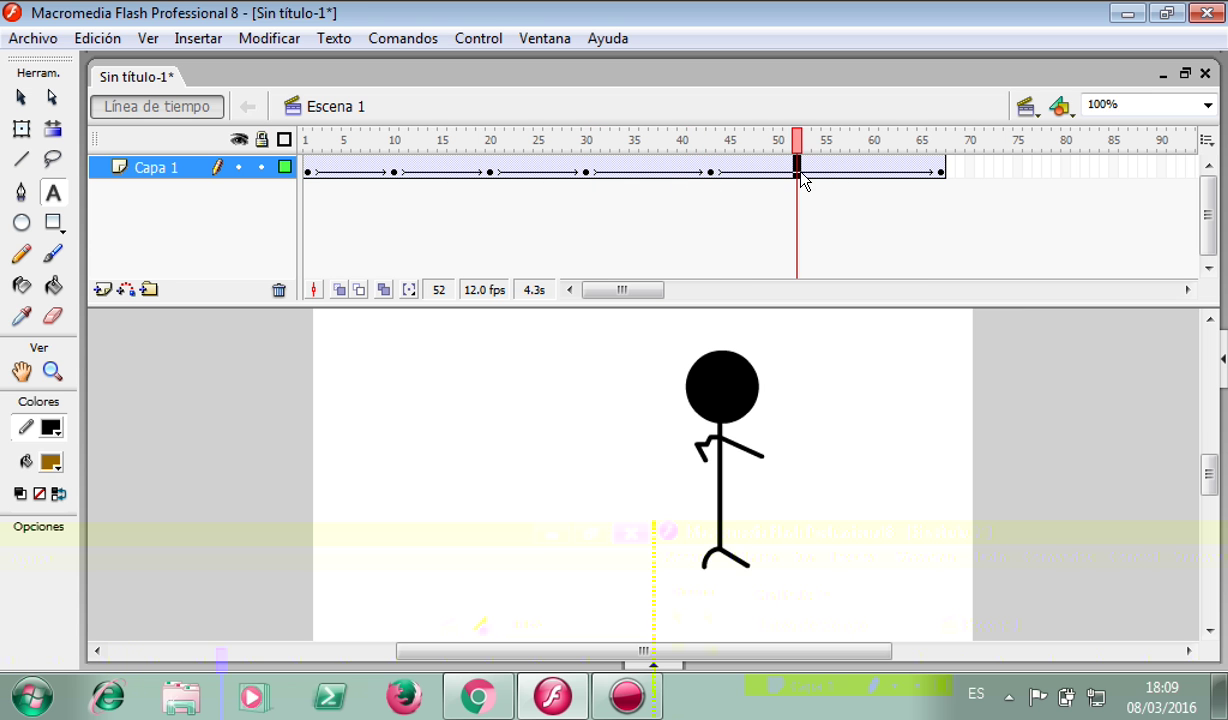
{"action": "left_click", "coordinate": [838, 172]}
{"action": "left_click", "coordinate": [914, 172]}
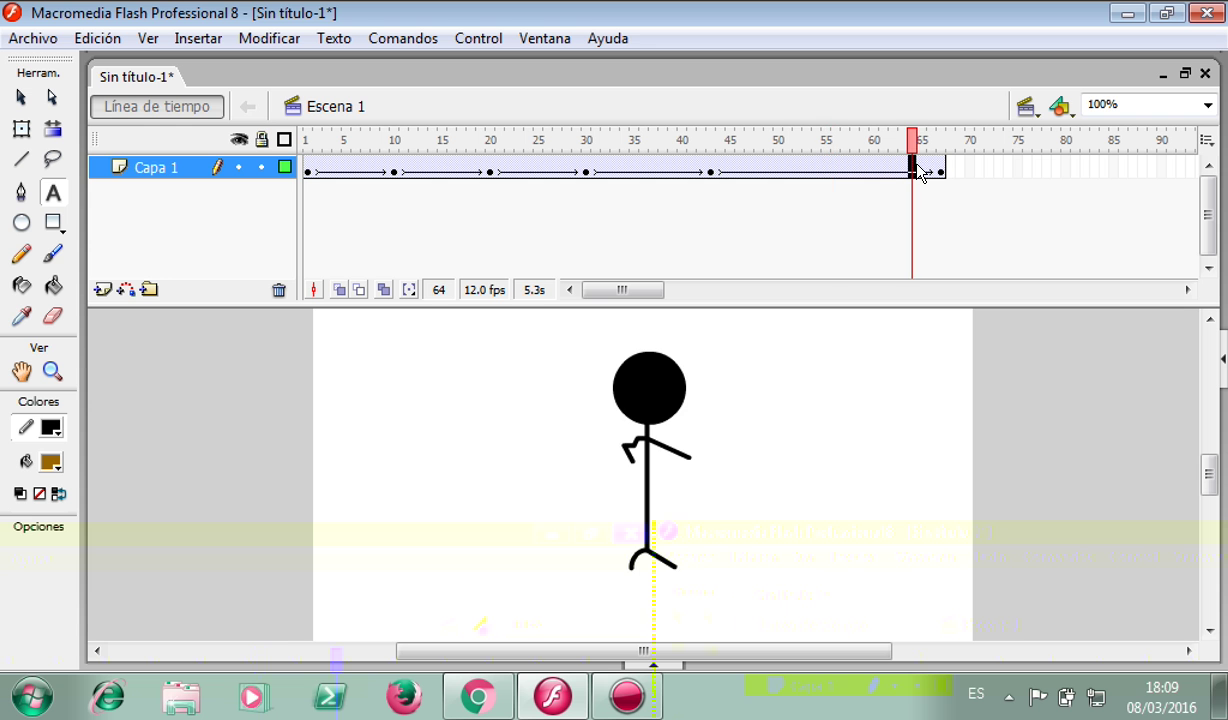
{"action": "left_click", "coordinate": [940, 172]}
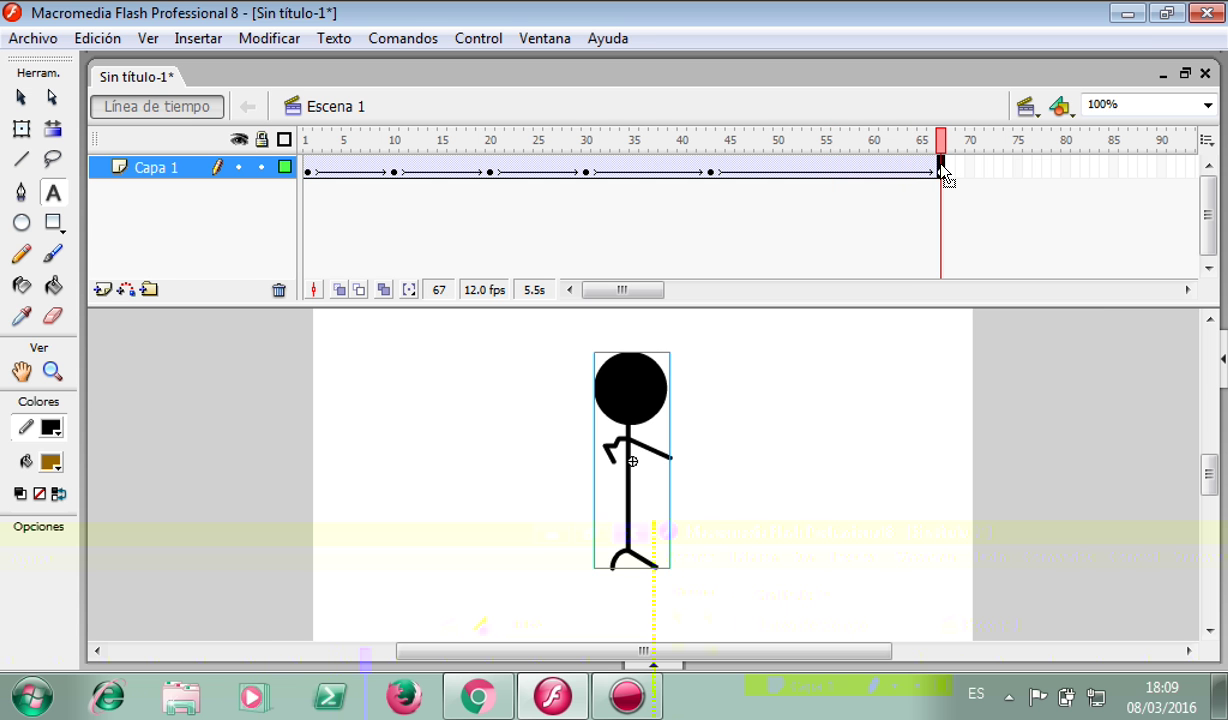
{"action": "left_click", "coordinate": [714, 513]}
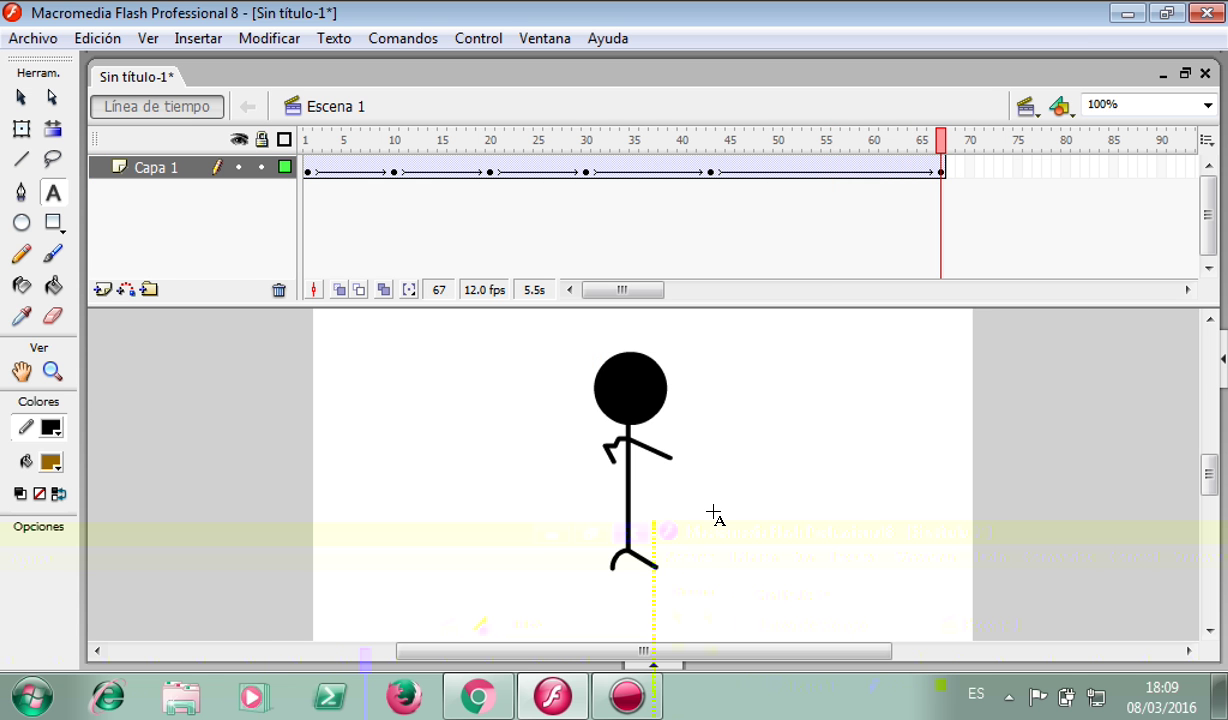